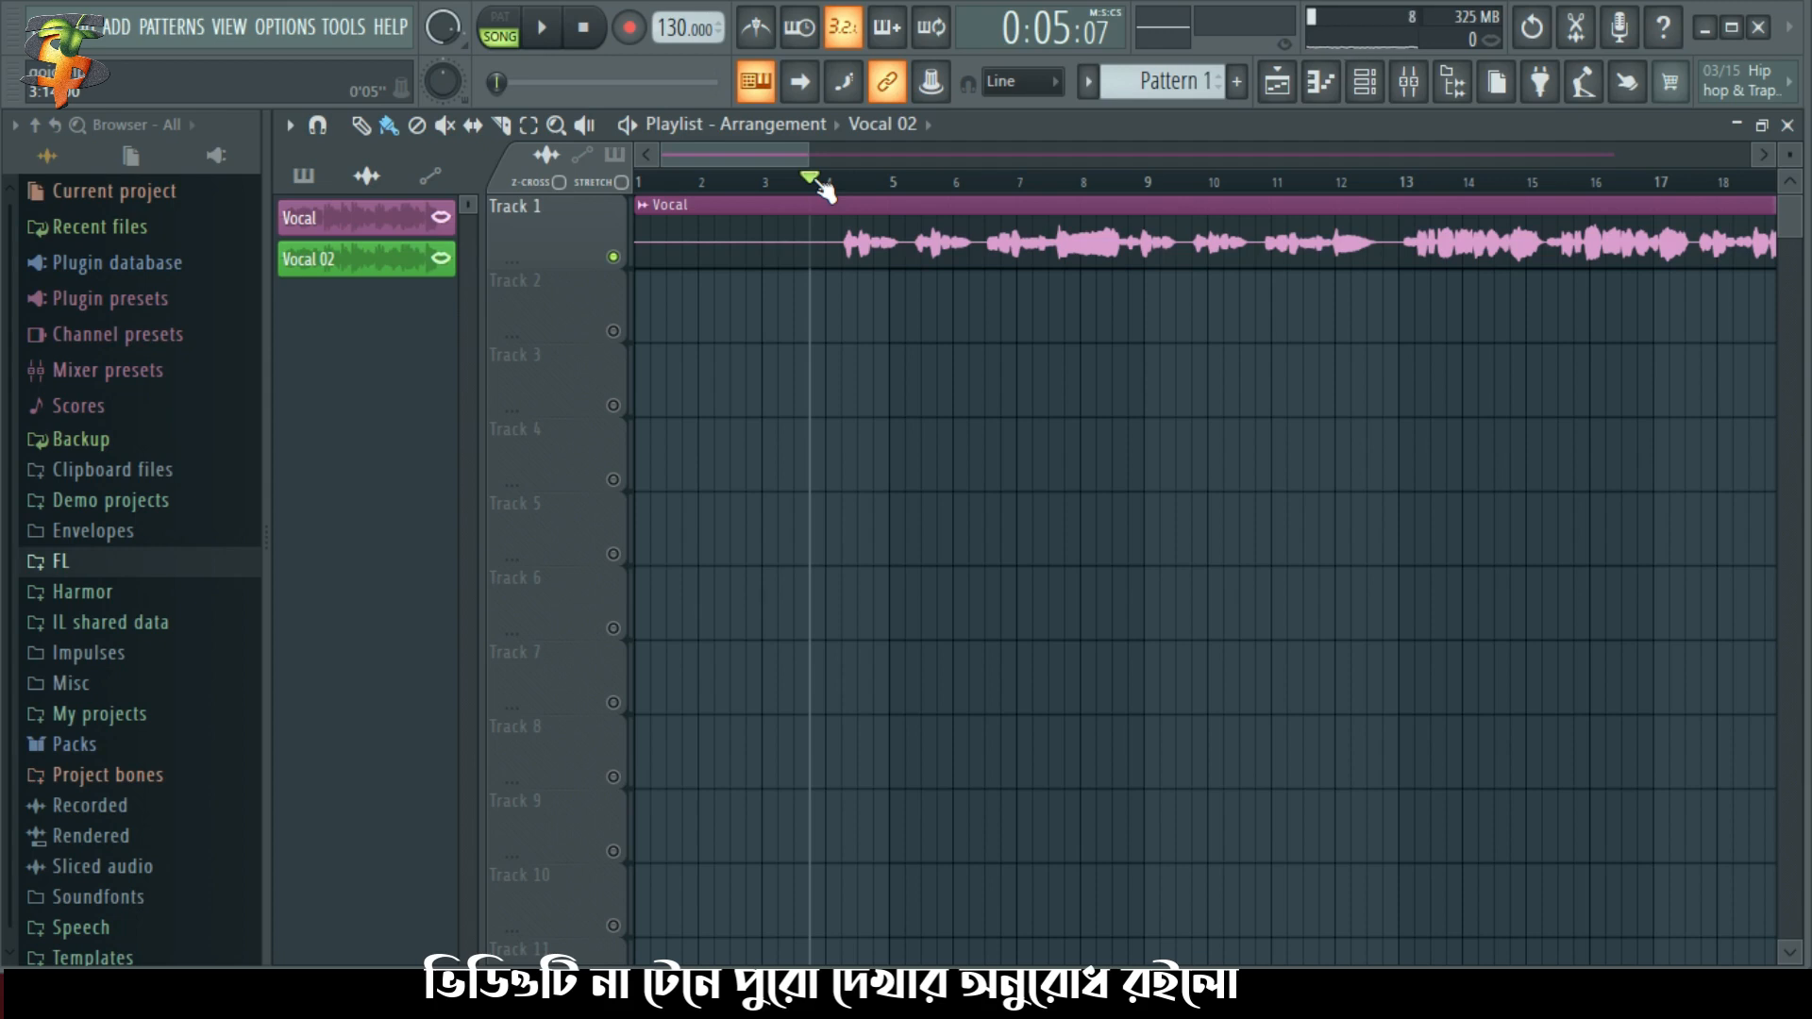
Delete the Vocal 02 audio clip channel from the project
{"action": "right_click", "coordinate": [410, 251]}
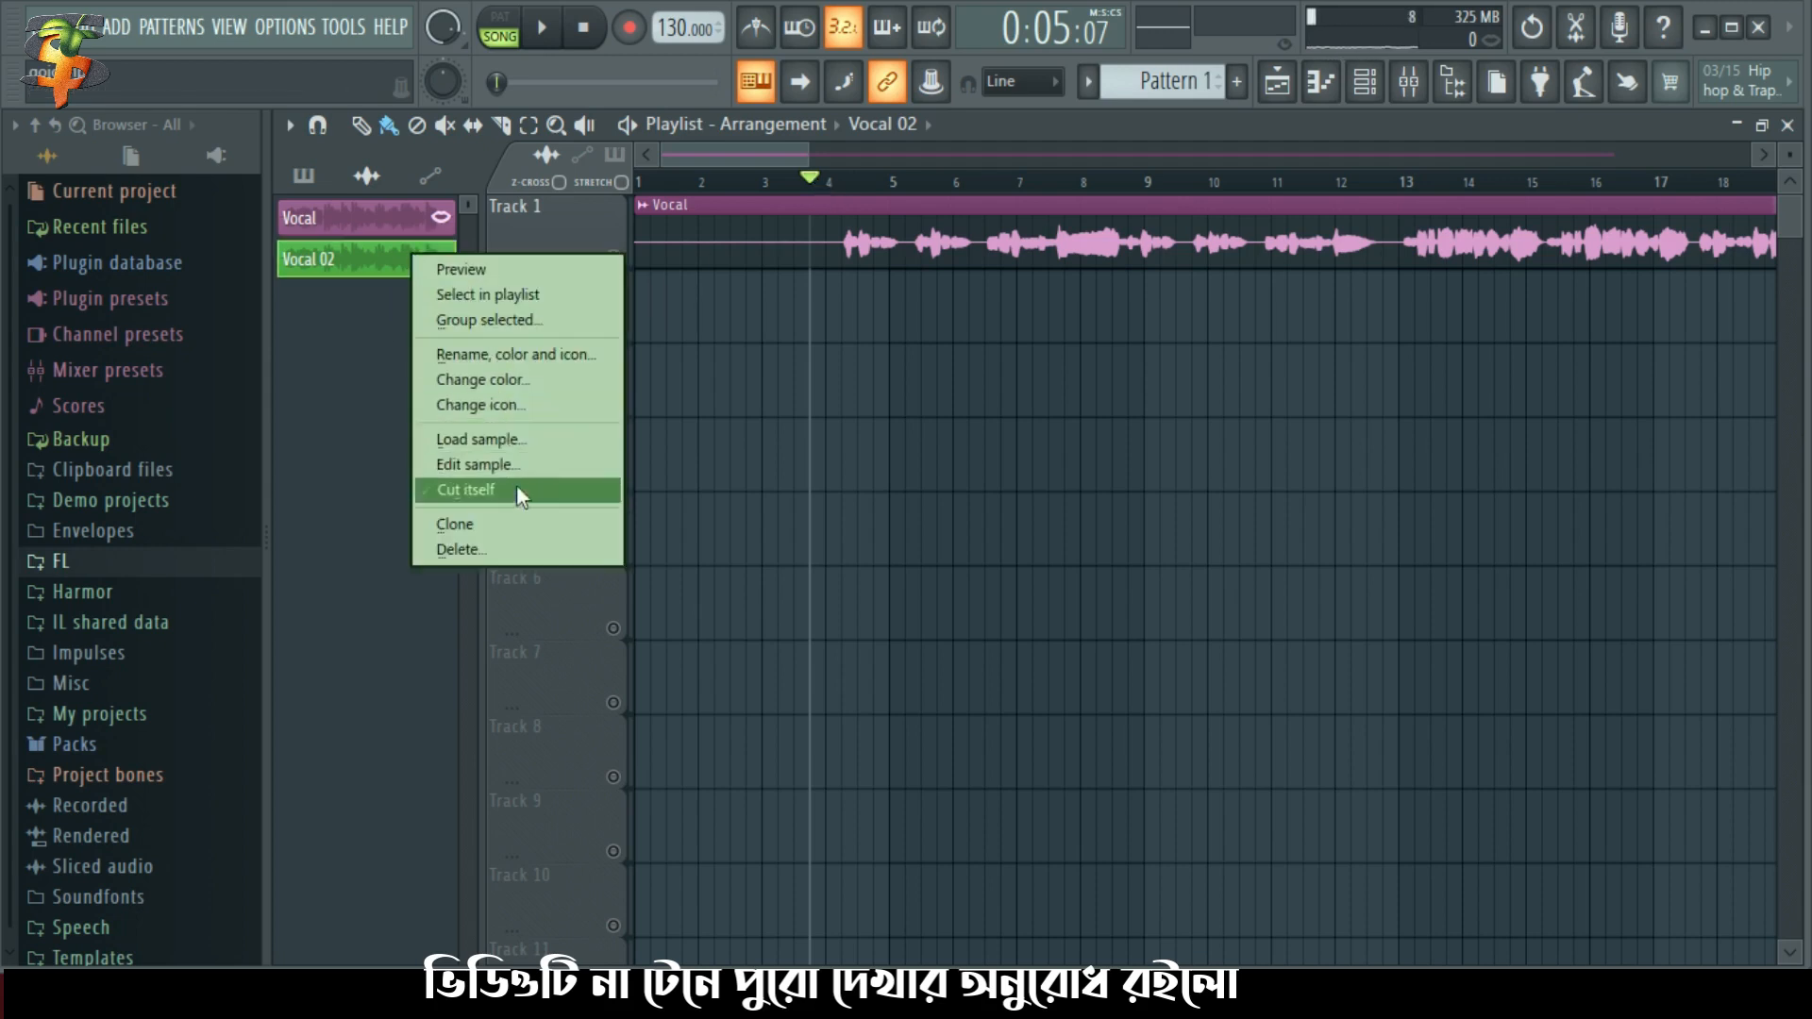
{"action": "left_click", "coordinate": [478, 548]}
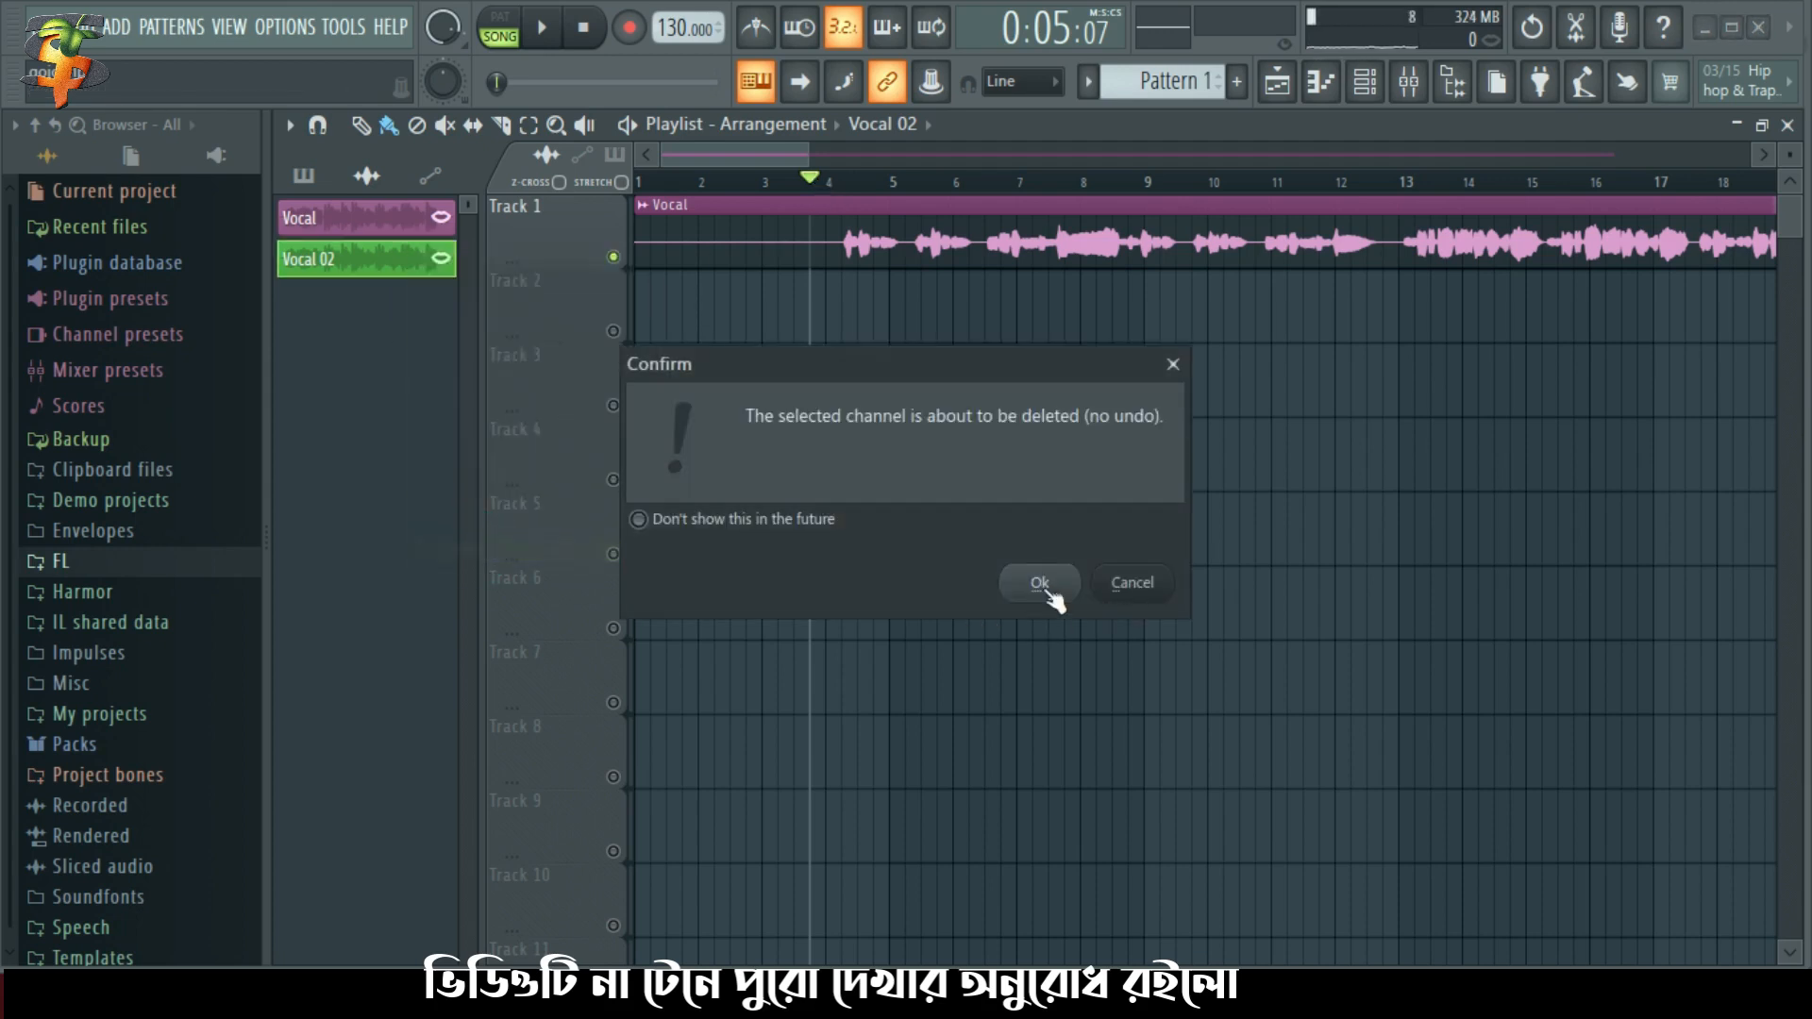
{"action": "left_click", "coordinate": [1040, 583]}
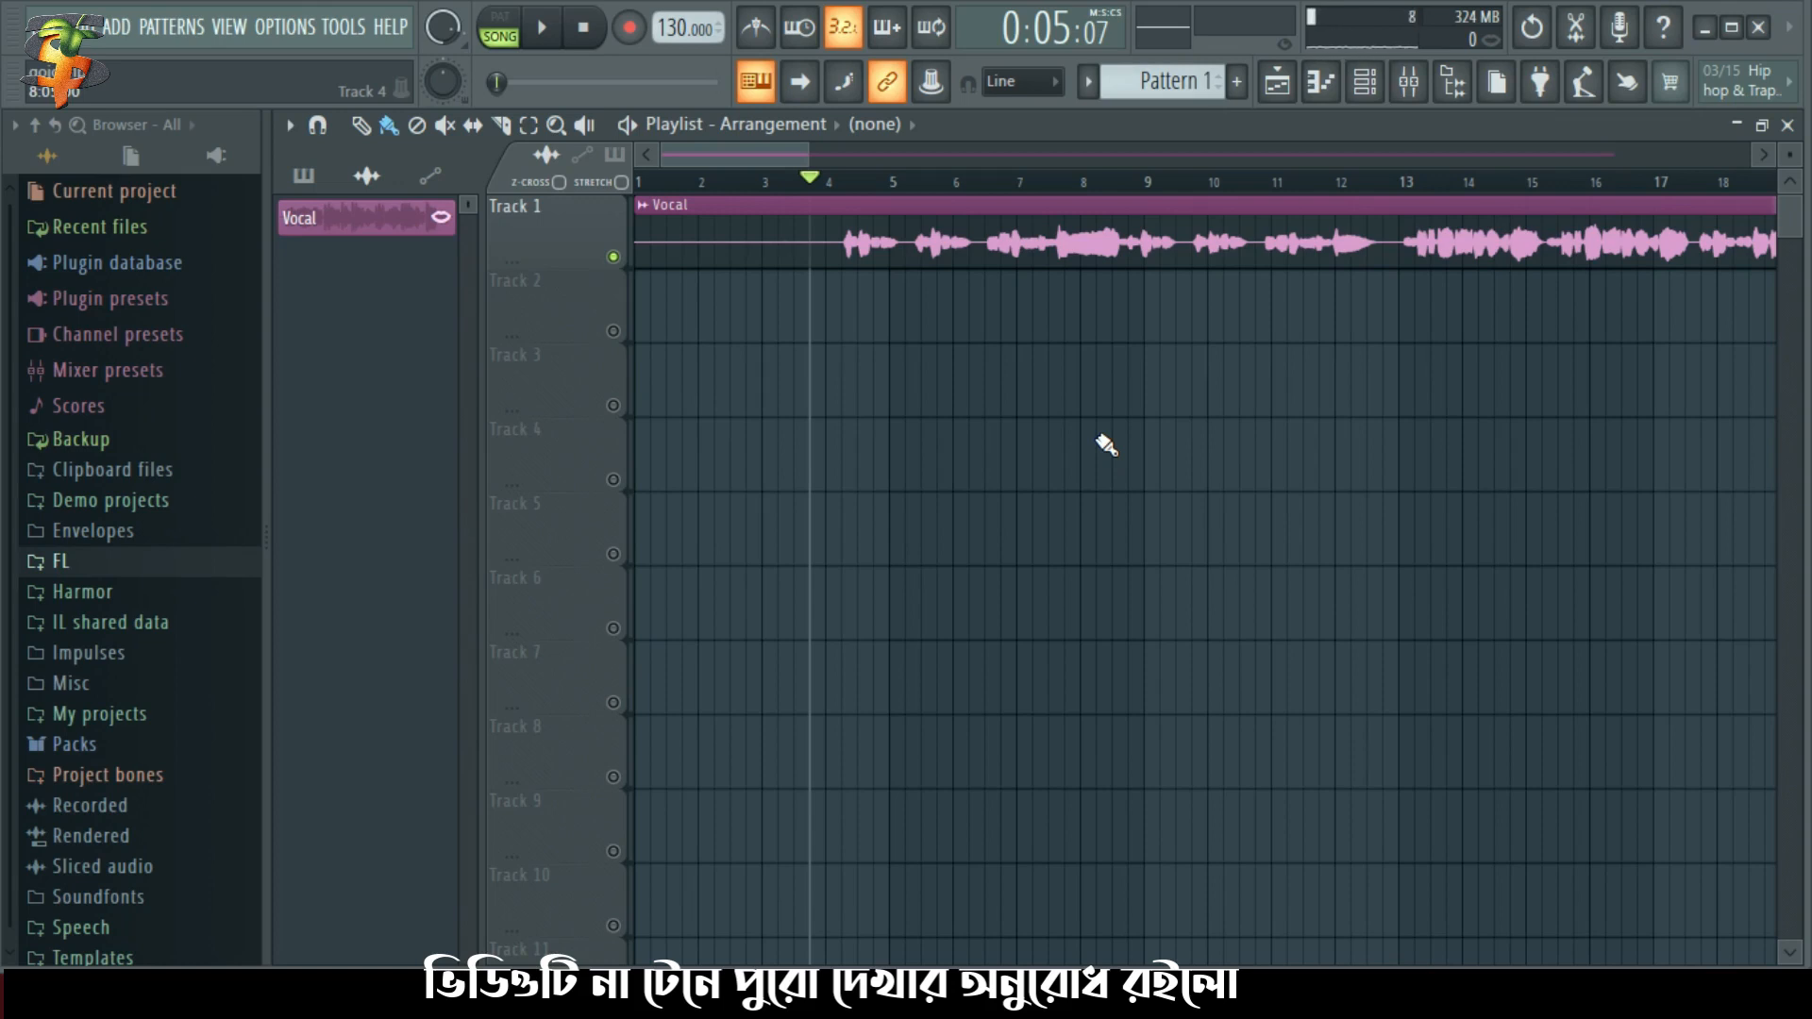
Examine the effect chains on the Vocal and Reverb mixer tracks
{"action": "left_click", "coordinate": [1408, 82]}
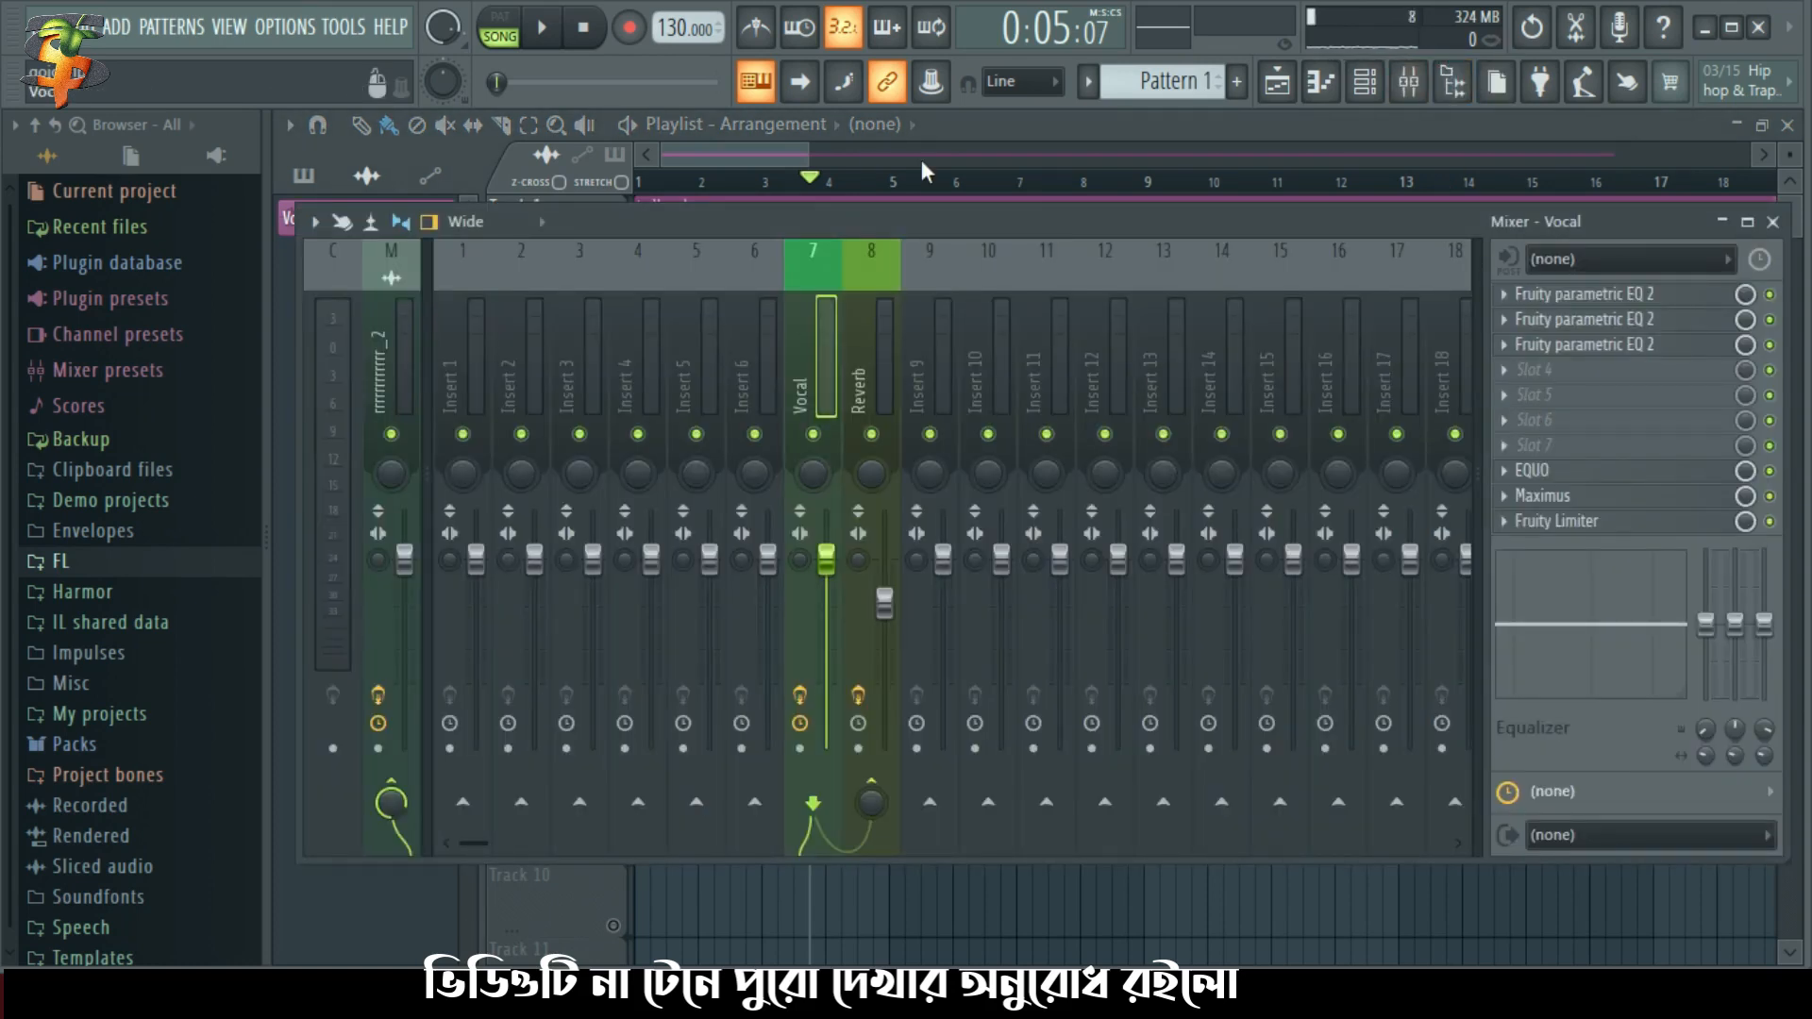
{"action": "left_click", "coordinate": [762, 160]}
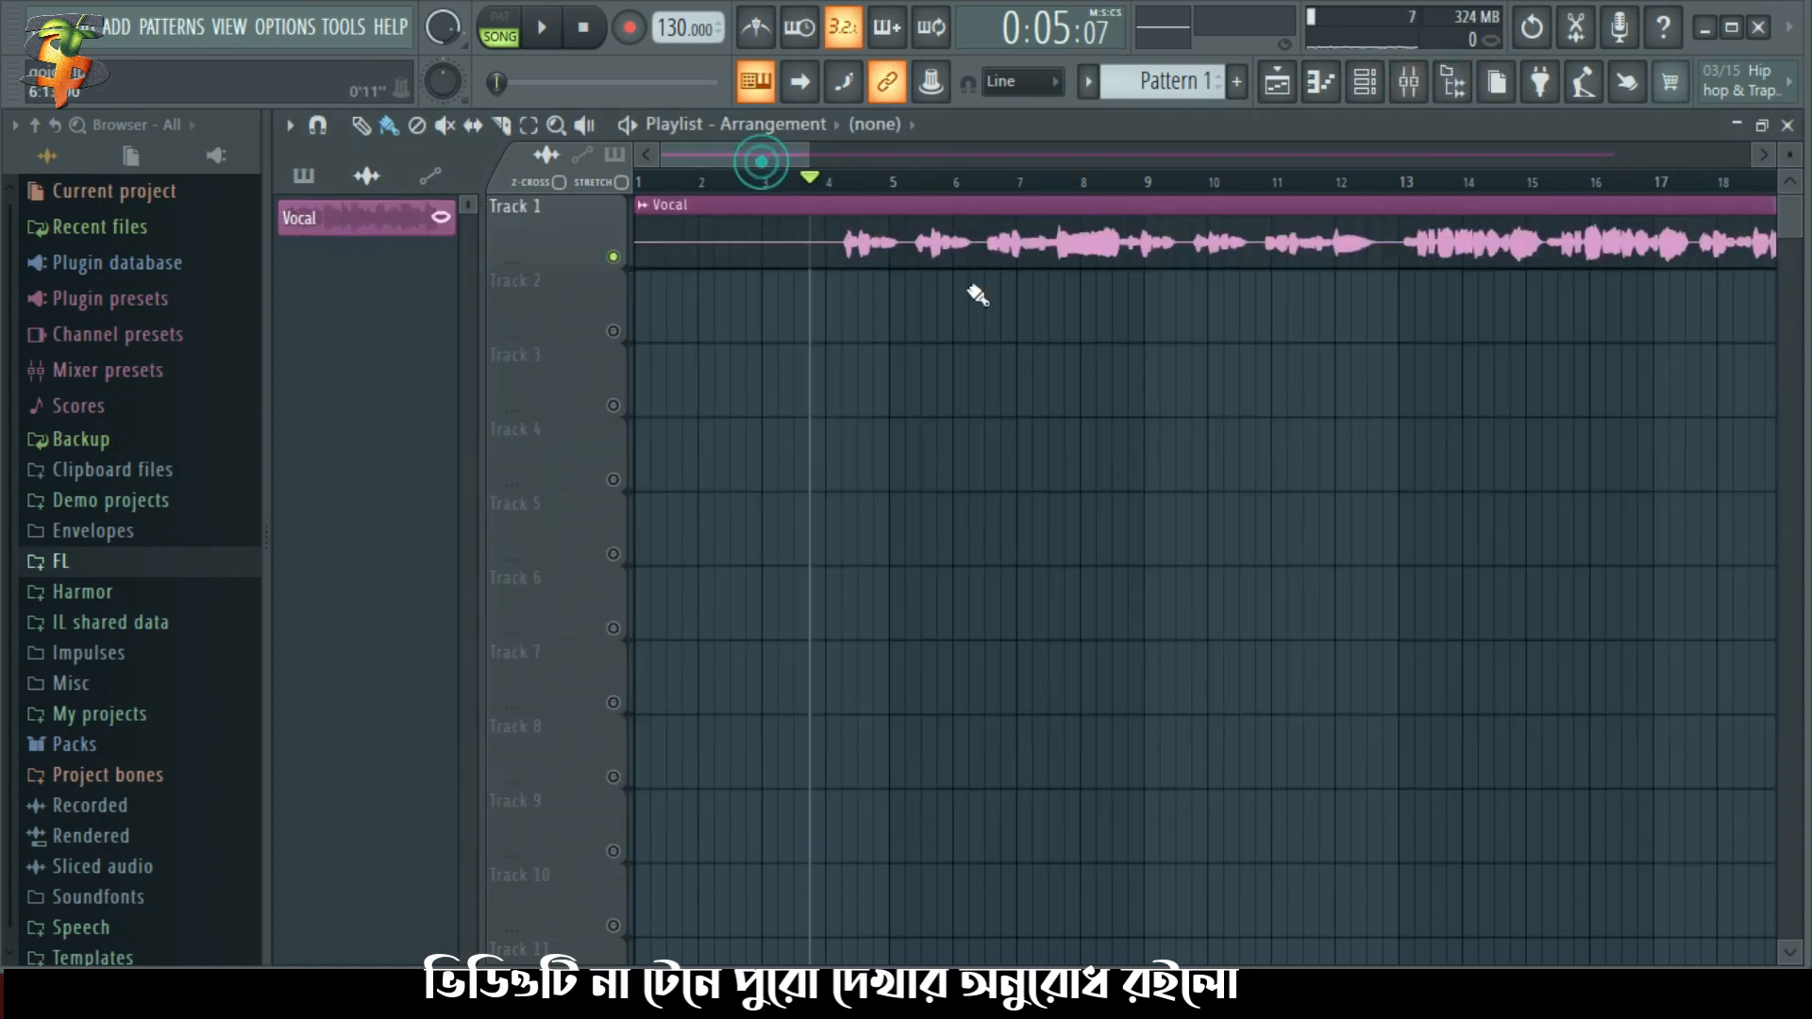
{"action": "left_click", "coordinate": [1408, 82]}
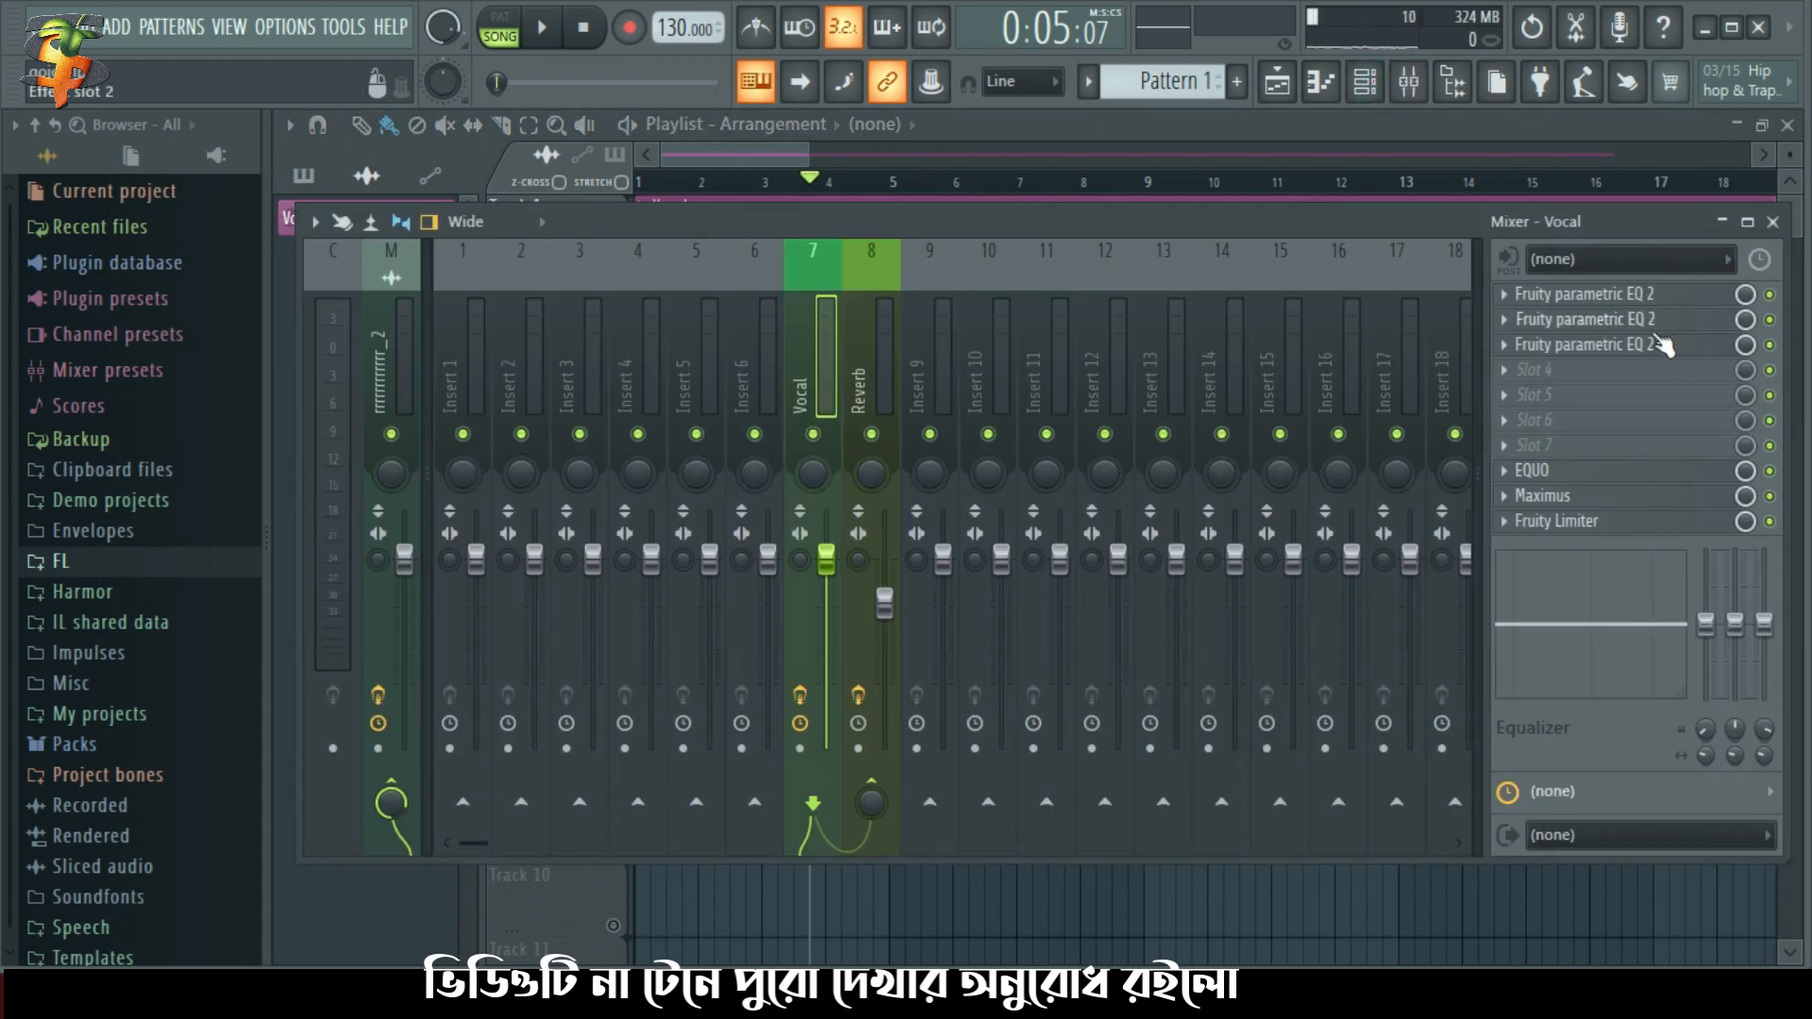
{"action": "left_click", "coordinate": [883, 365]}
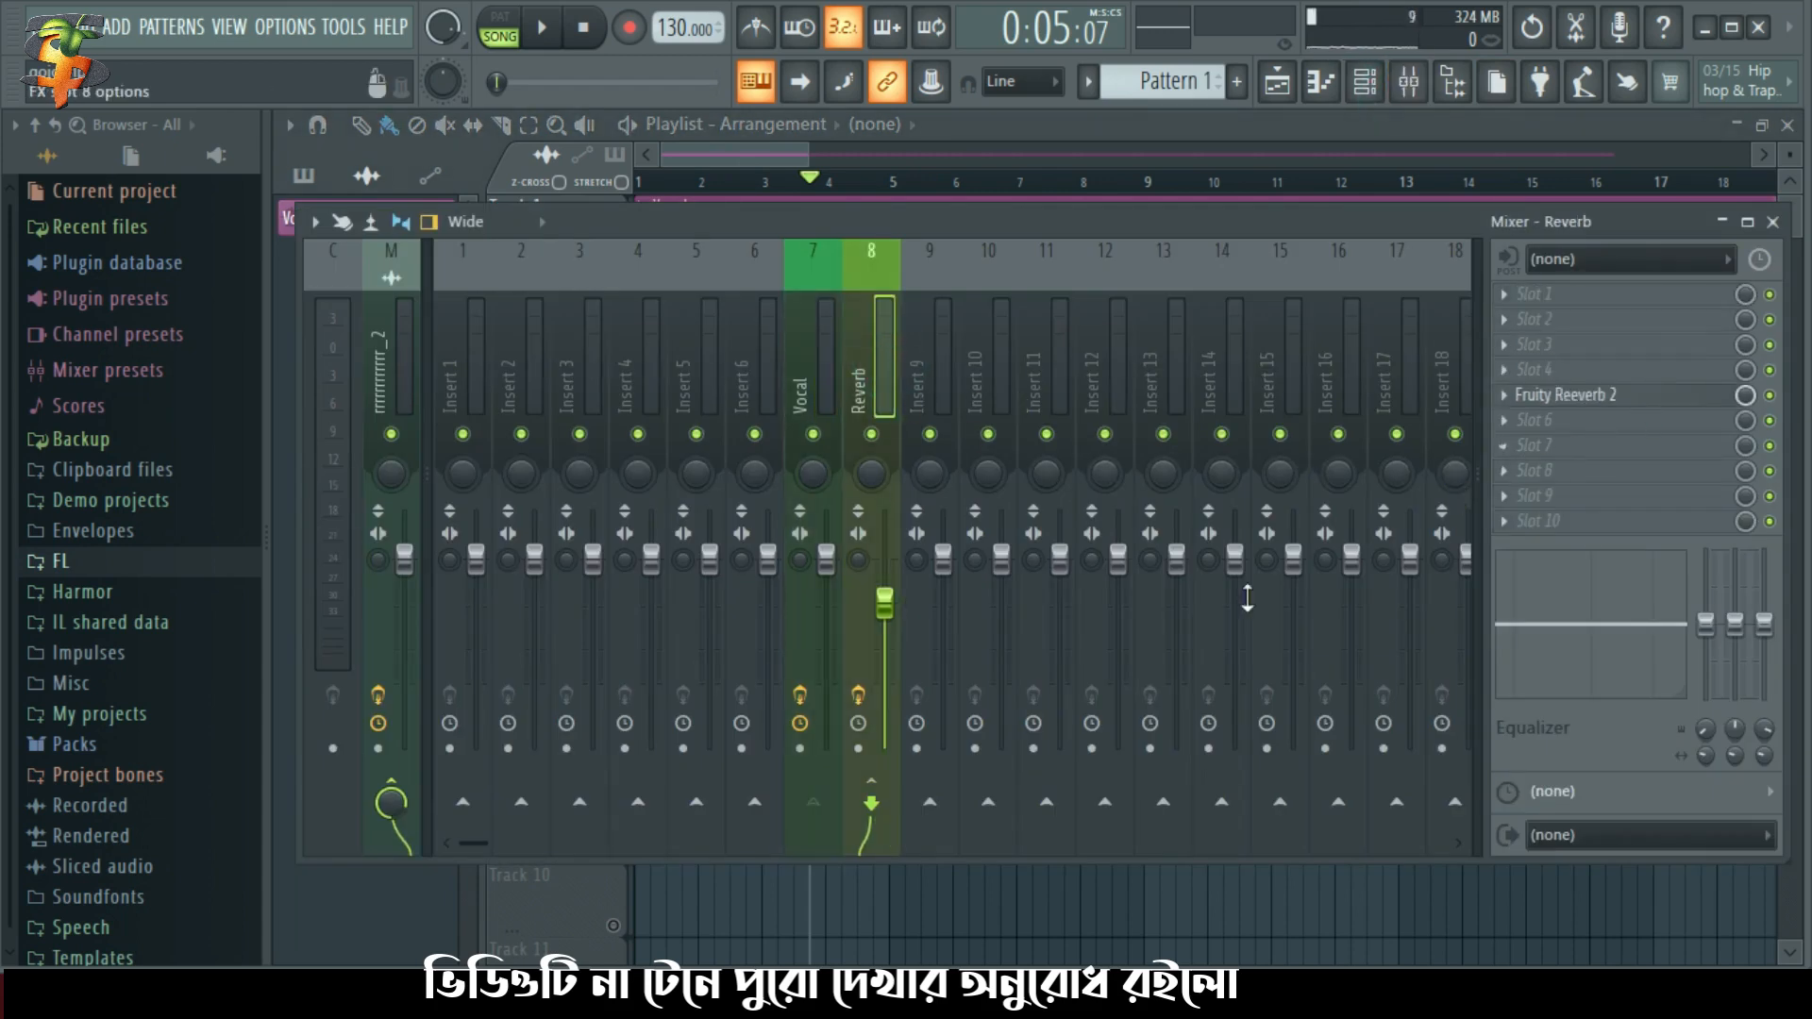
{"action": "left_click", "coordinate": [763, 151]}
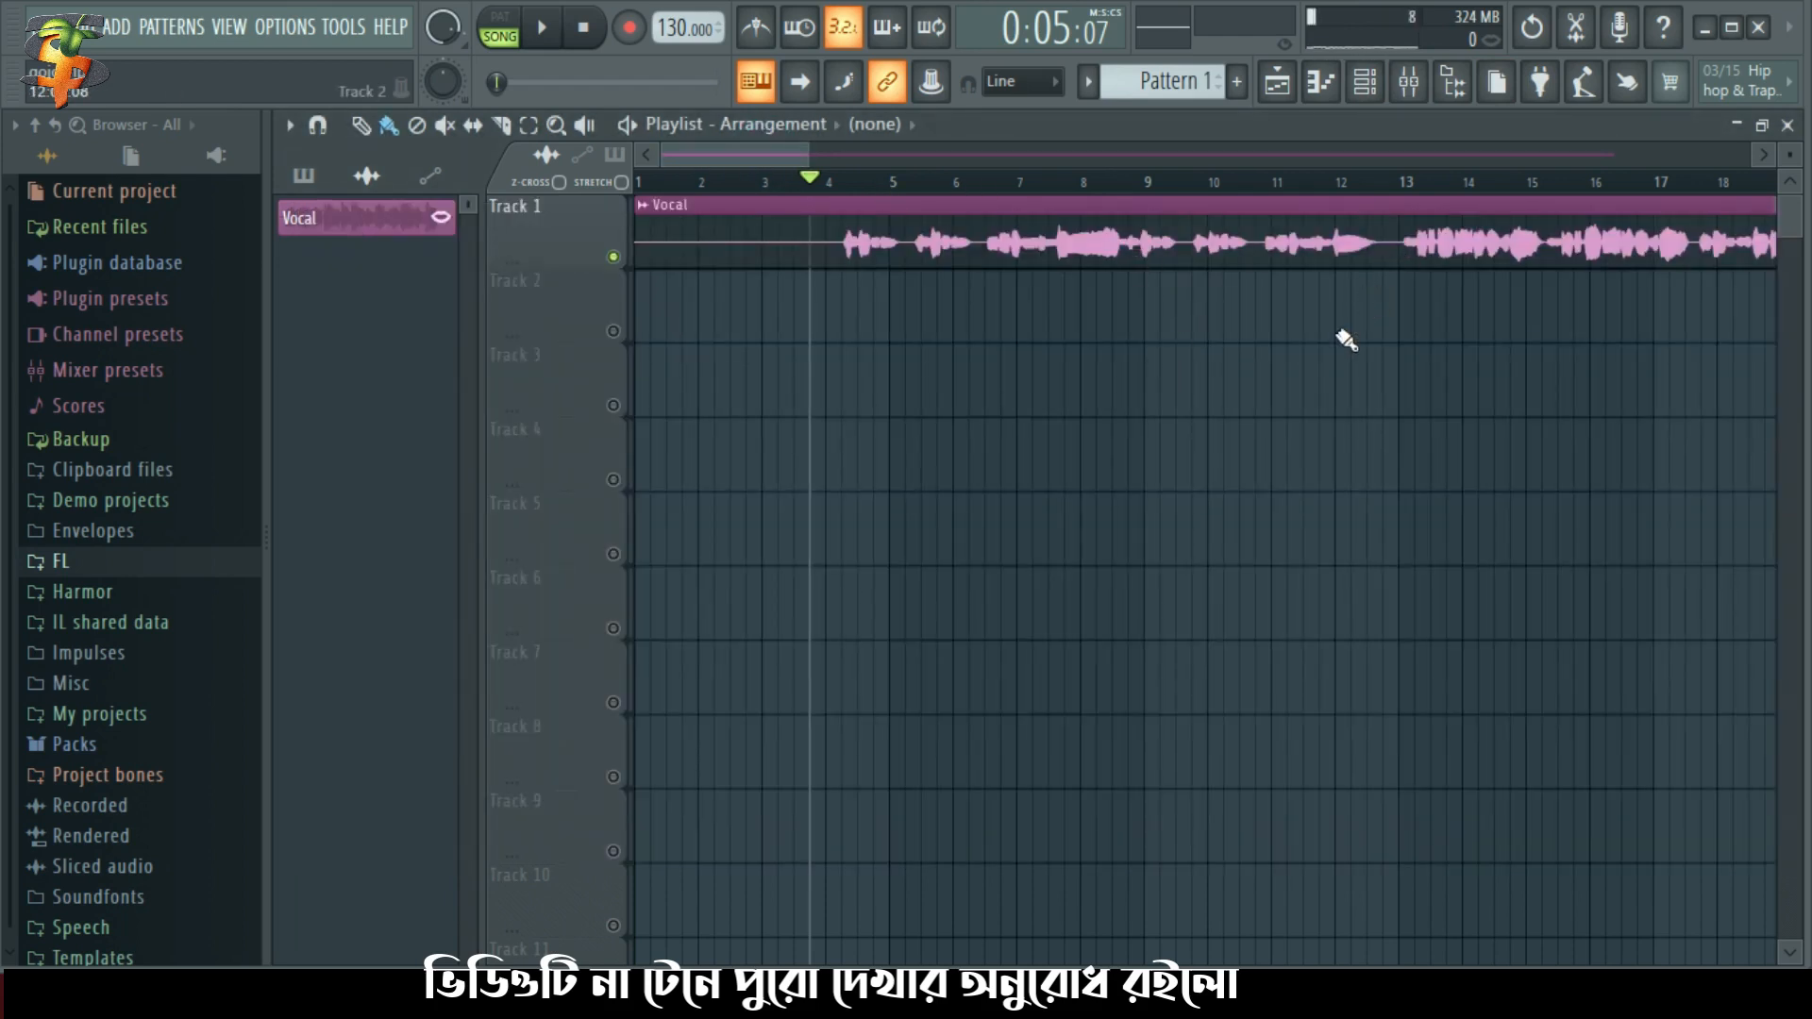
Load Fruity Delay 2 into slot 4 of the Vocal mixer track and play the vocal briefly
{"action": "left_click", "coordinate": [1408, 87]}
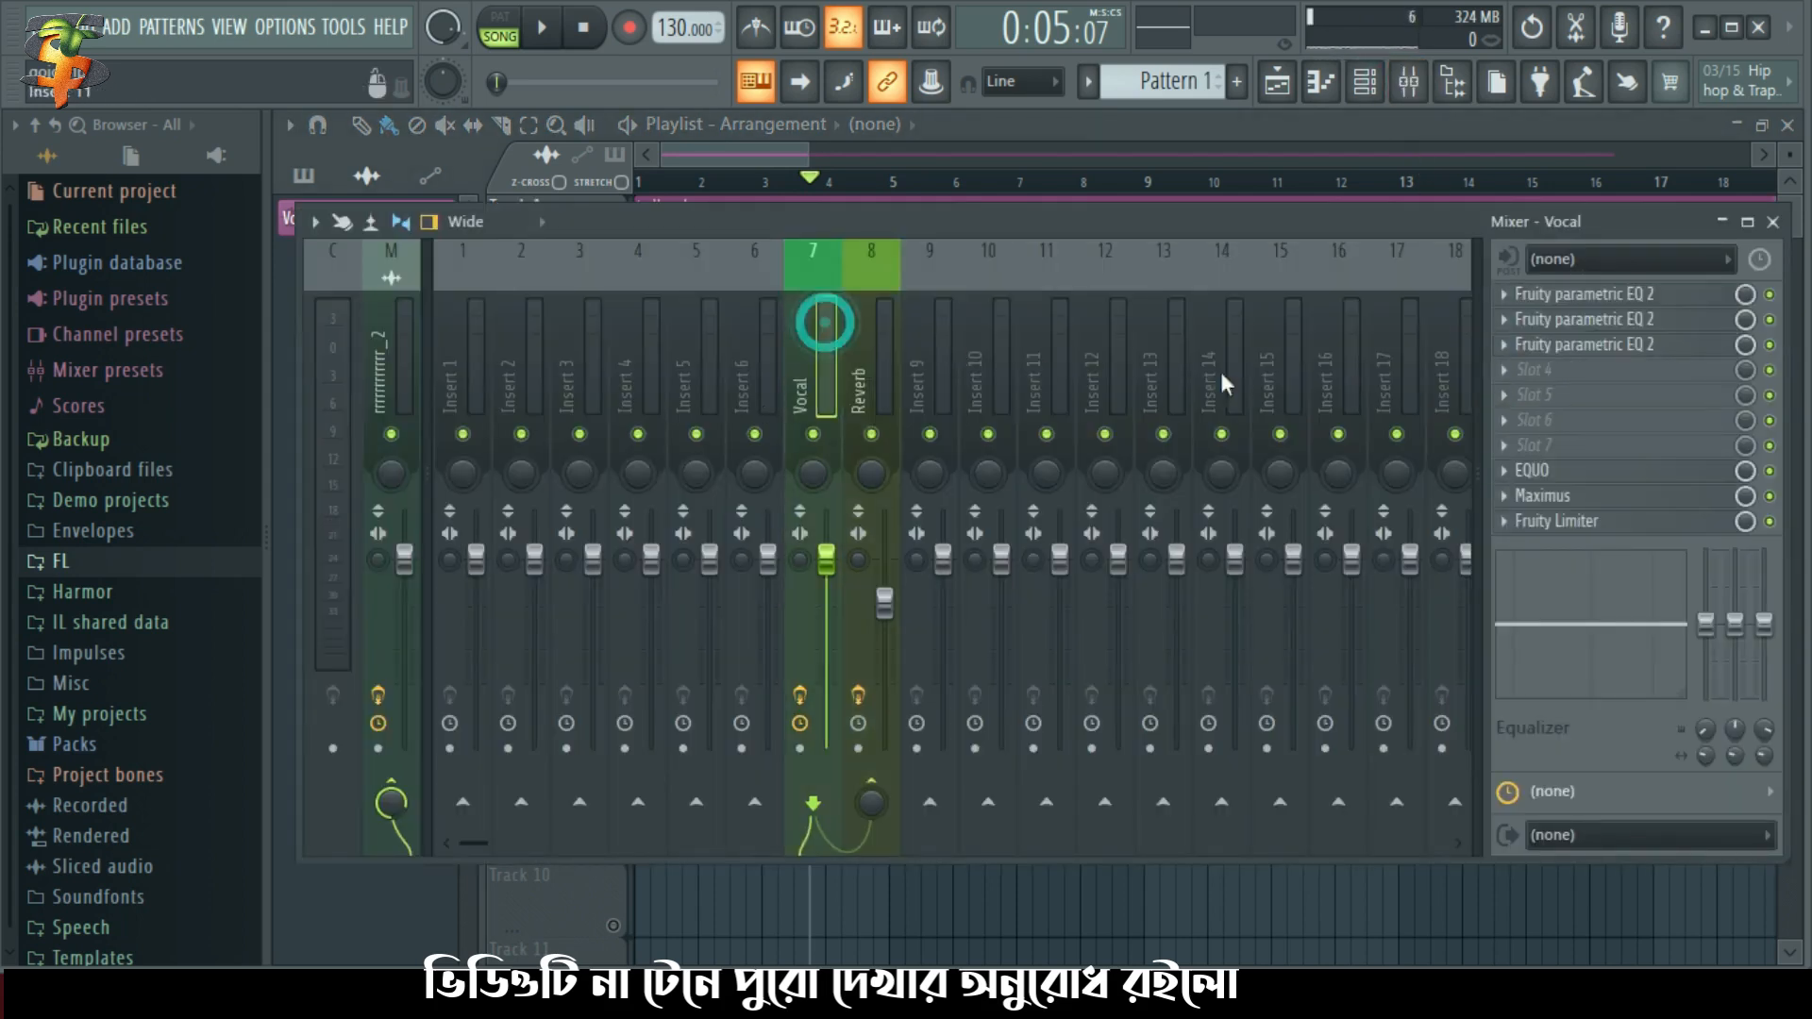
{"action": "left_click", "coordinate": [1533, 372]}
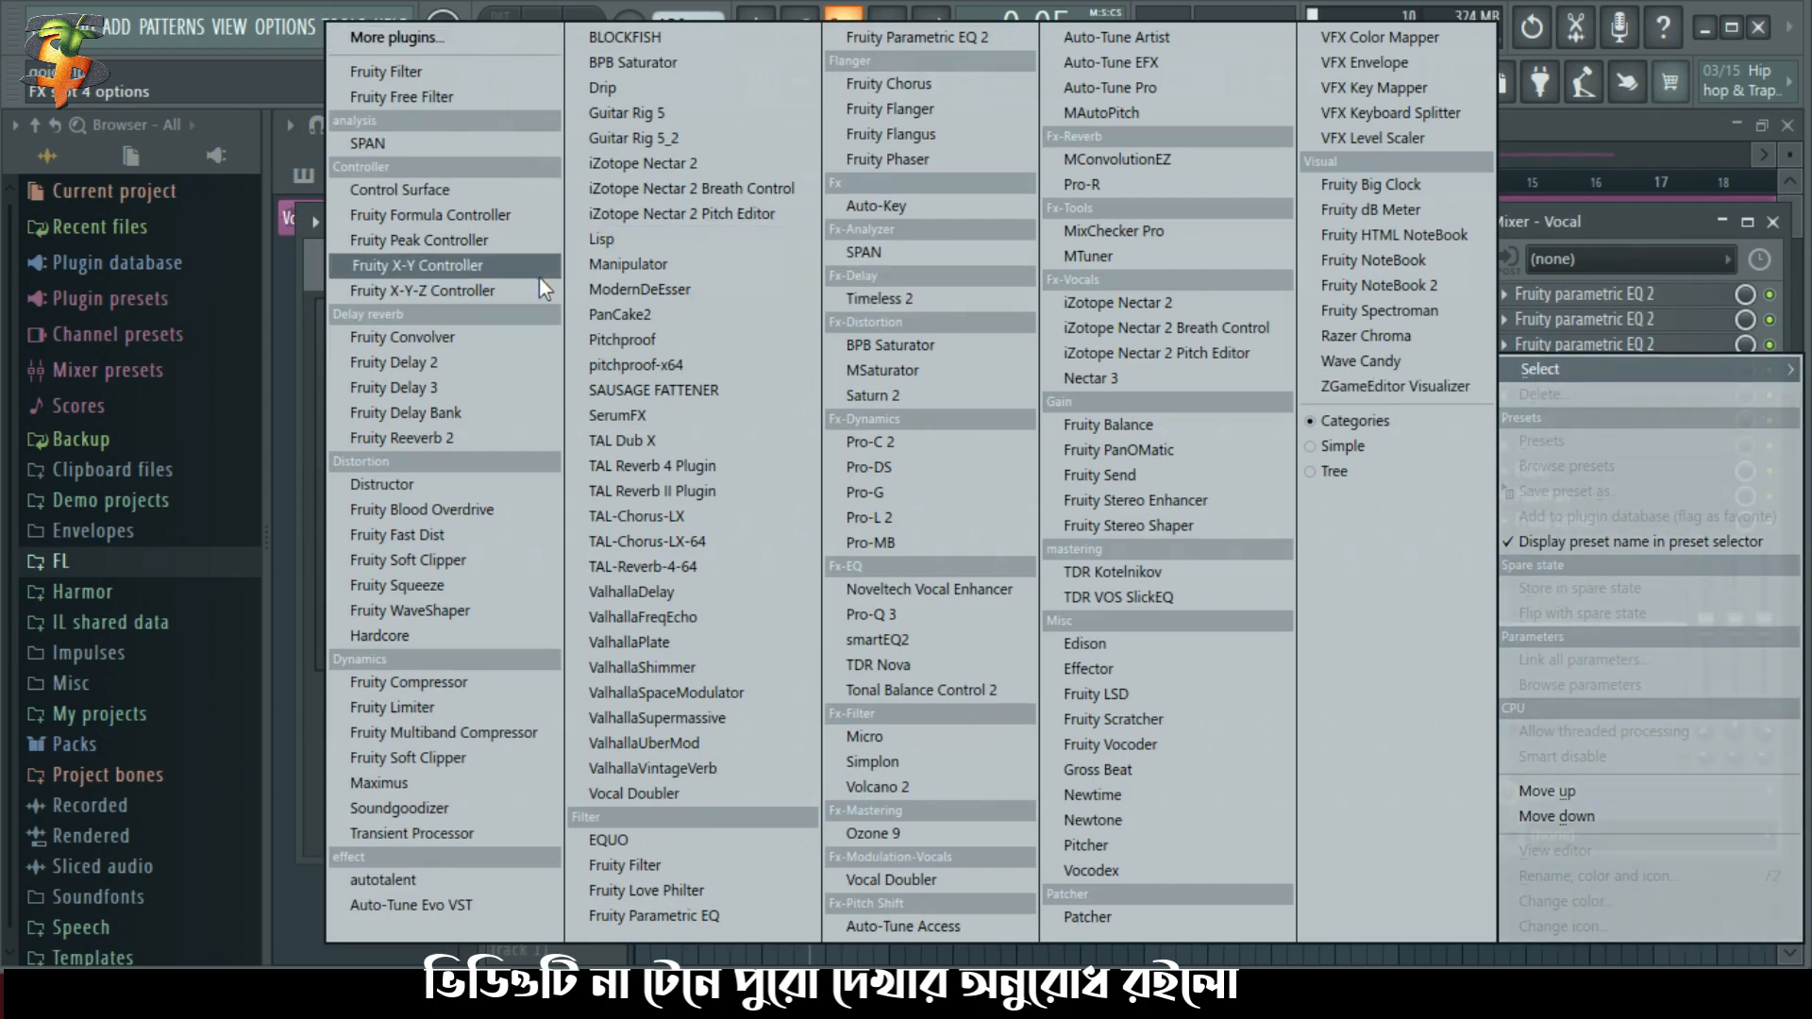
{"action": "left_click", "coordinate": [438, 363]}
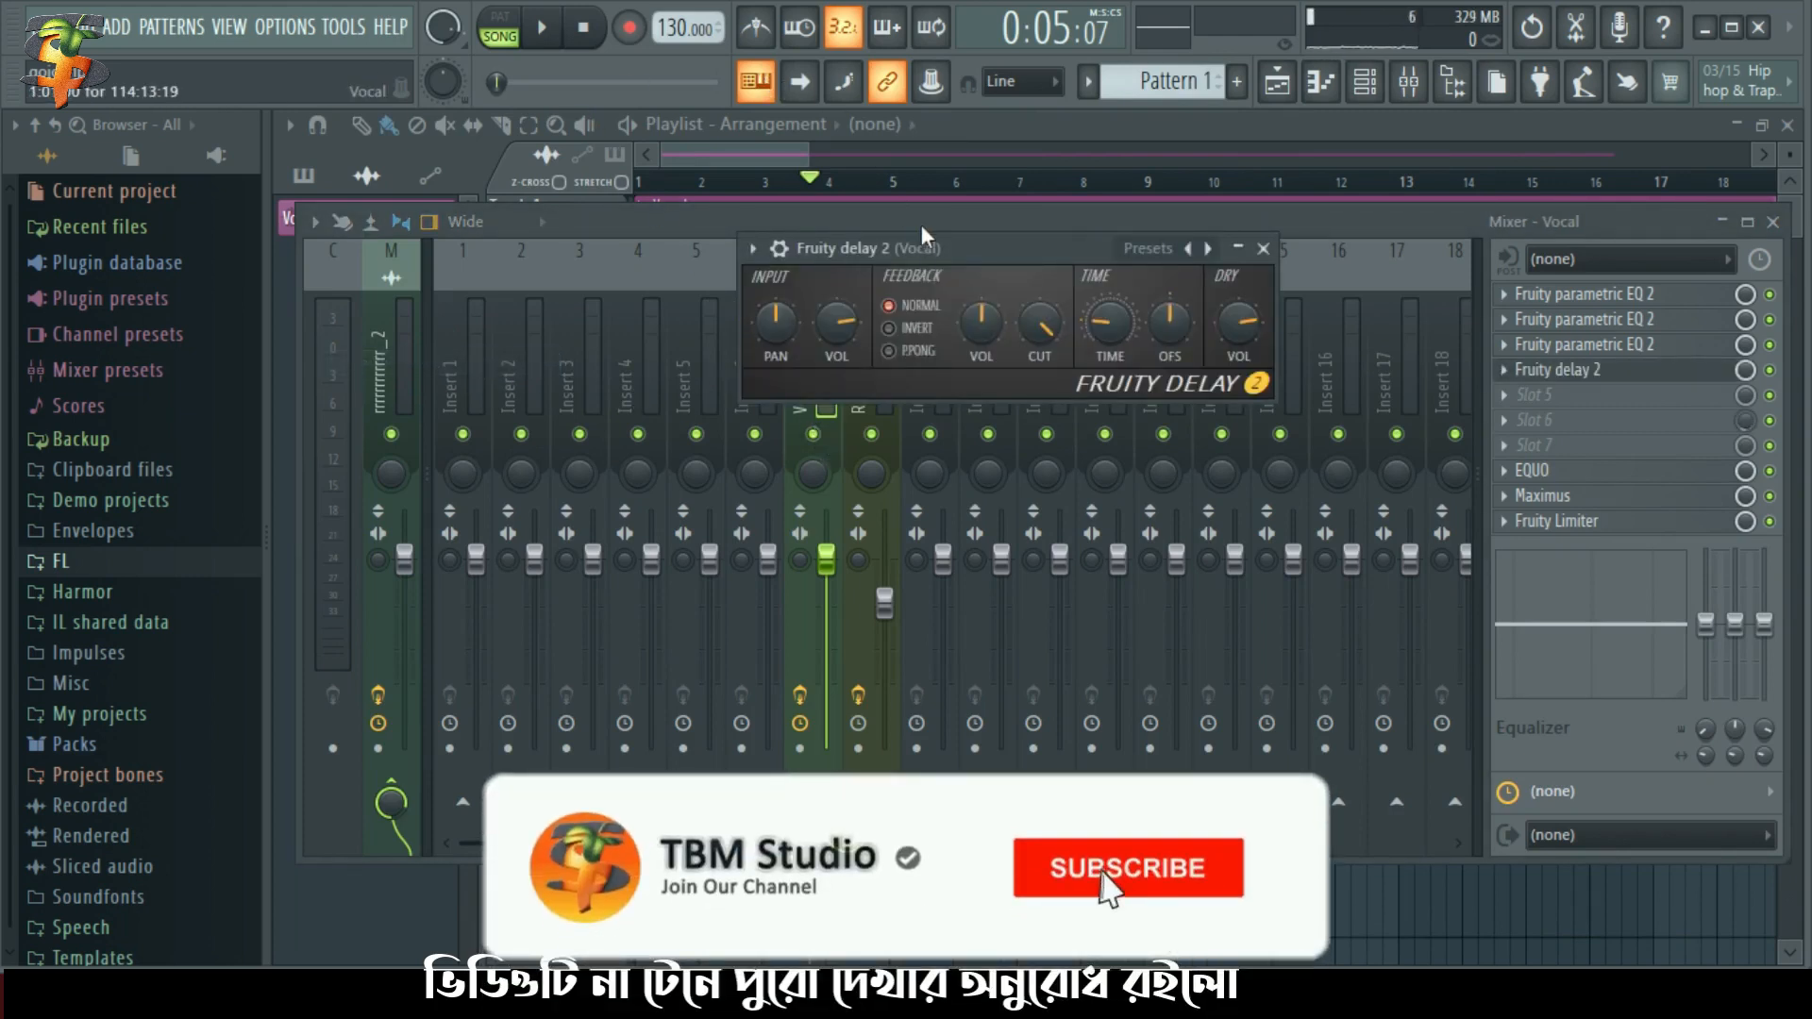
{"action": "left_click_drag", "start_coordinate": [1022, 241], "coordinate": [1054, 206]}
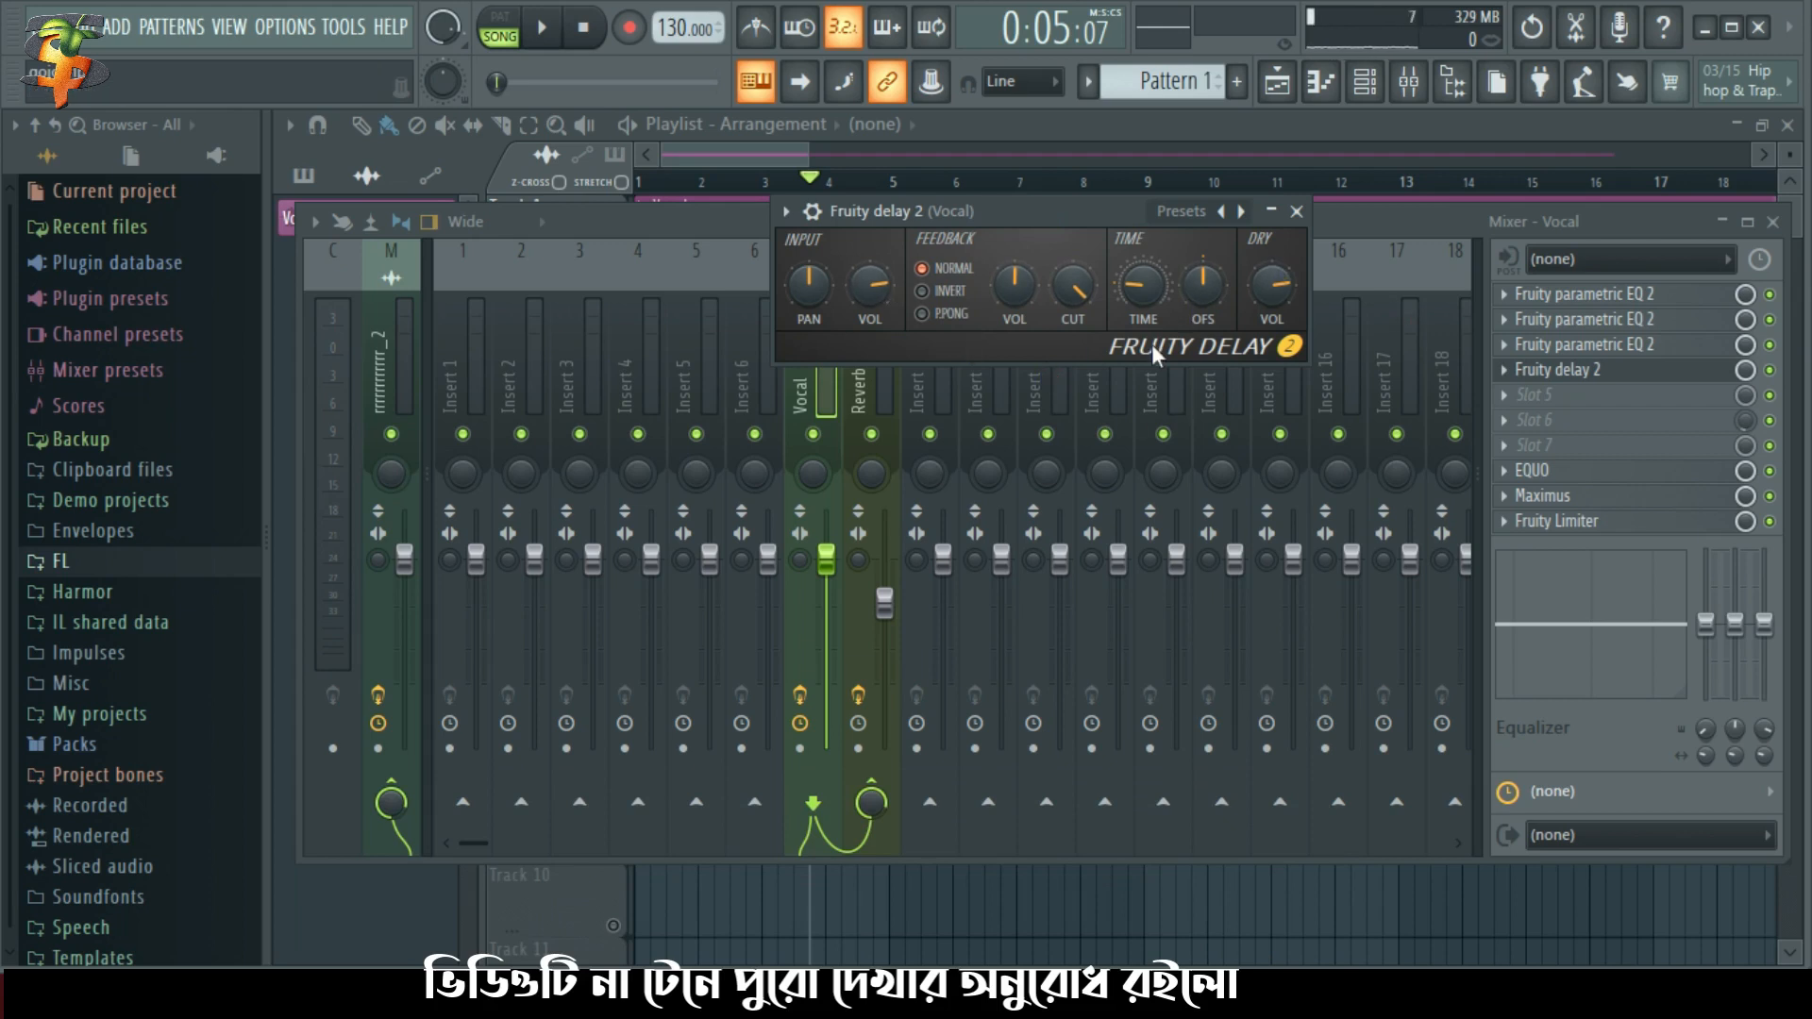
{"action": "key", "text": "space"}
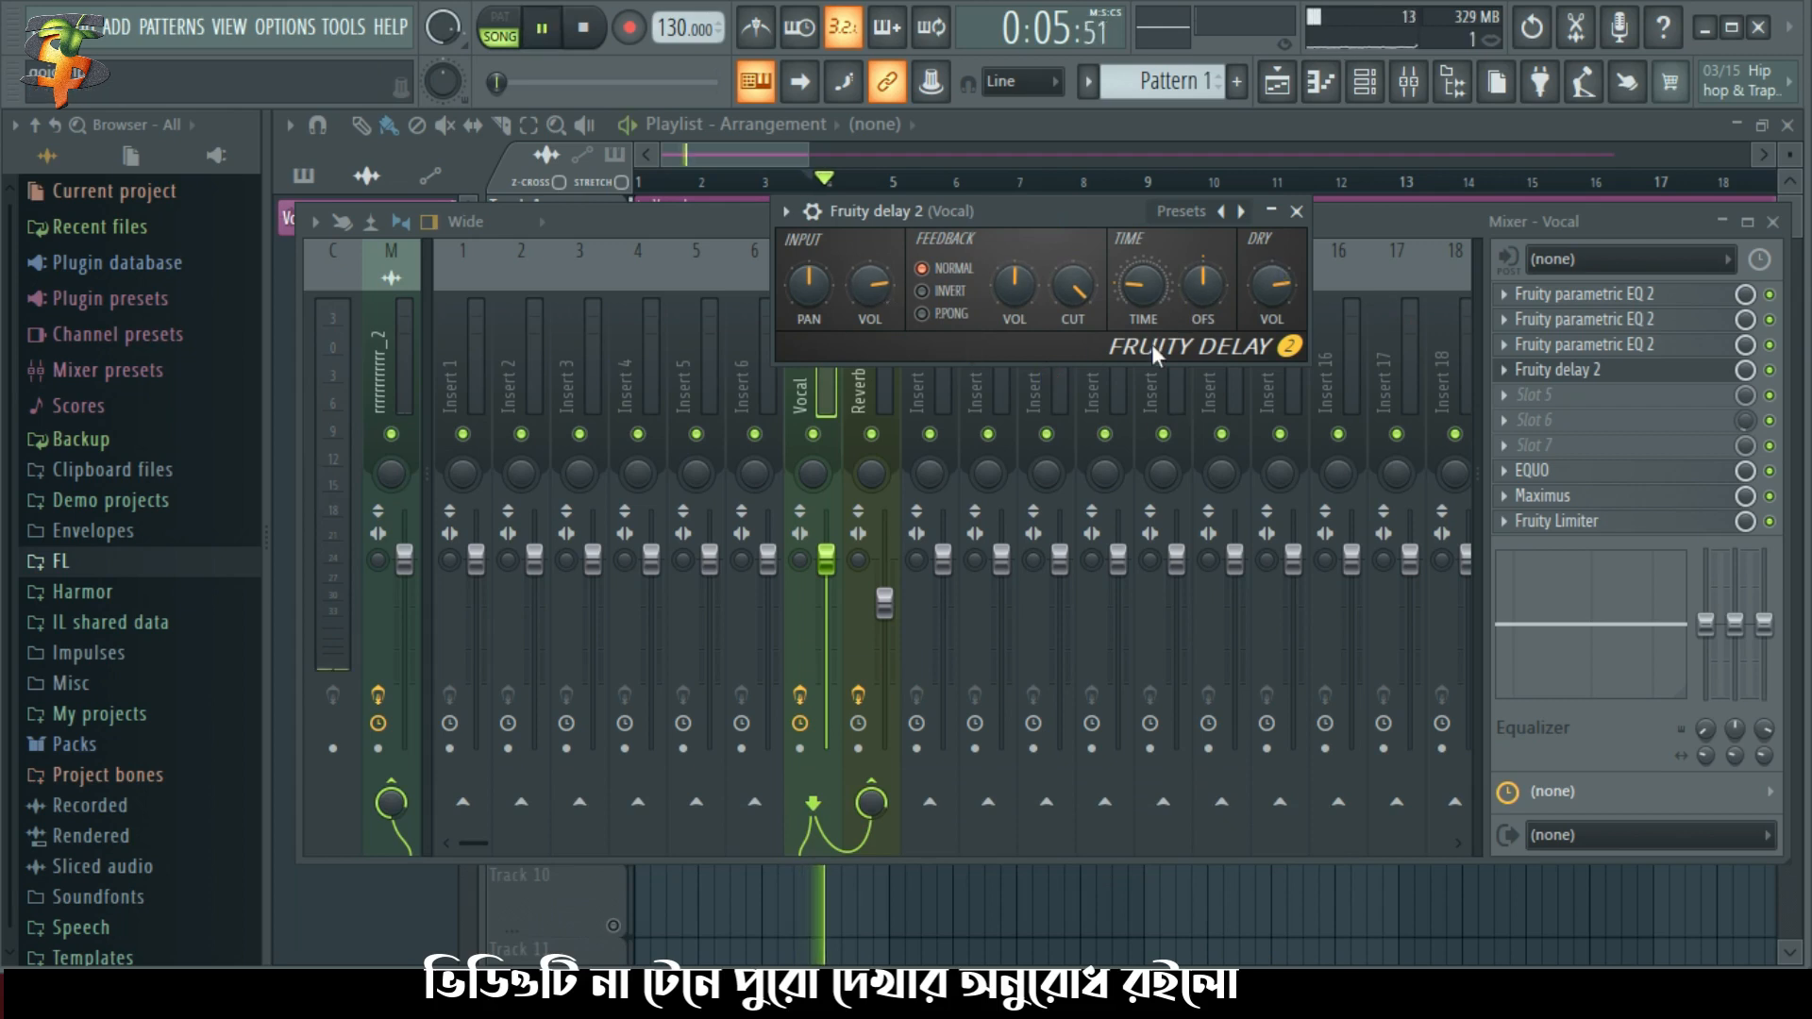
{"action": "key", "text": "space"}
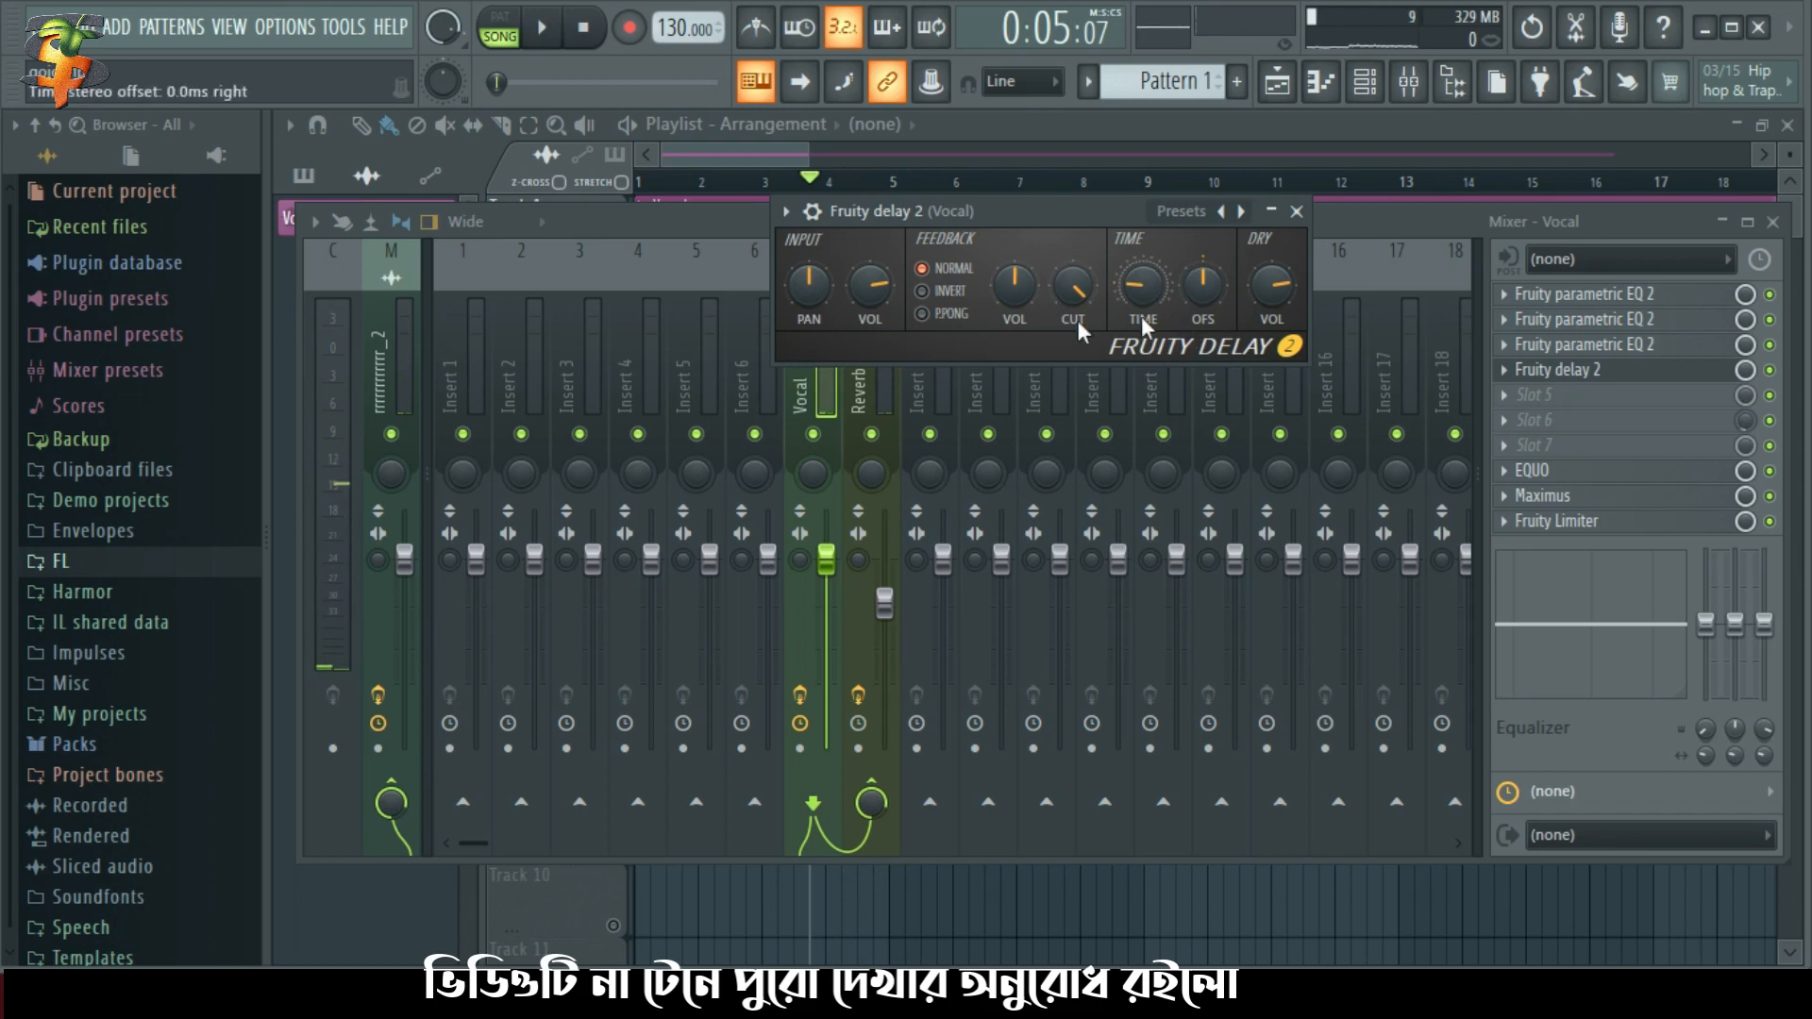
Try the Invert feedback mode in Fruity Delay 2 and play the vocal back
{"action": "left_click_drag", "start_coordinate": [1091, 209], "coordinate": [1288, 238]}
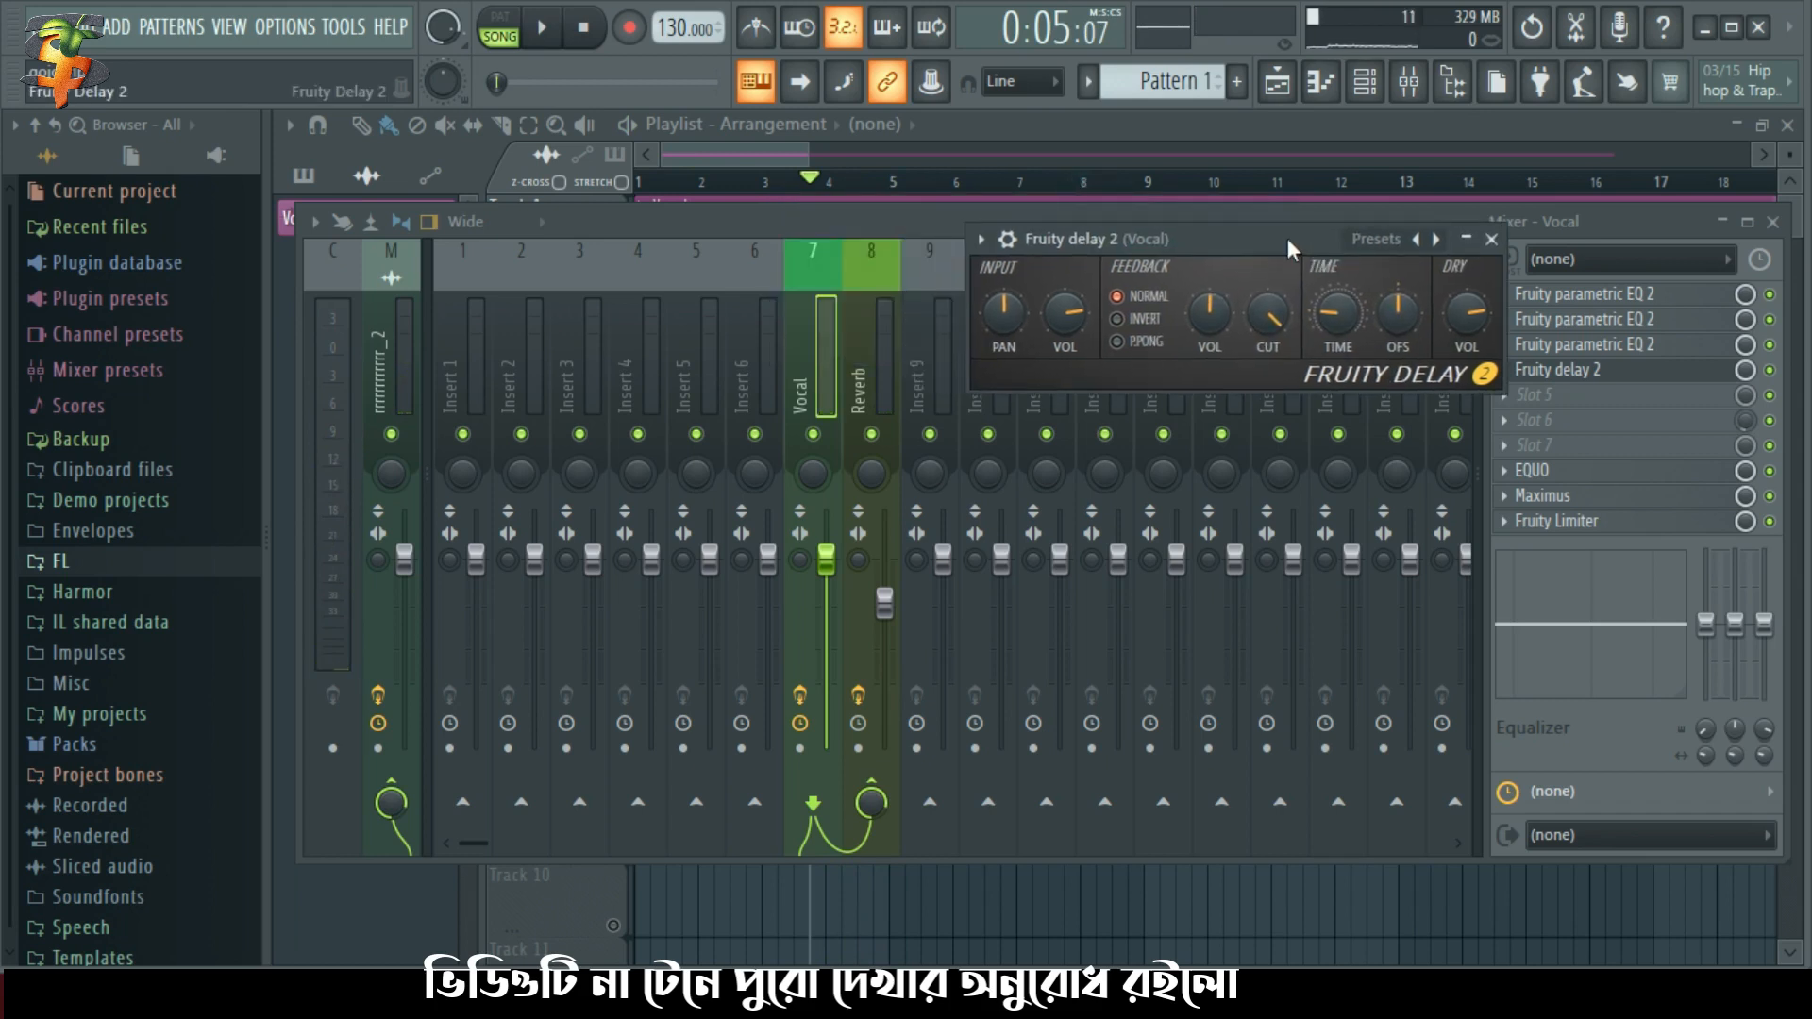
{"action": "left_click", "coordinate": [1157, 343]}
{"action": "left_click", "coordinate": [1157, 322]}
{"action": "key", "text": "space"}
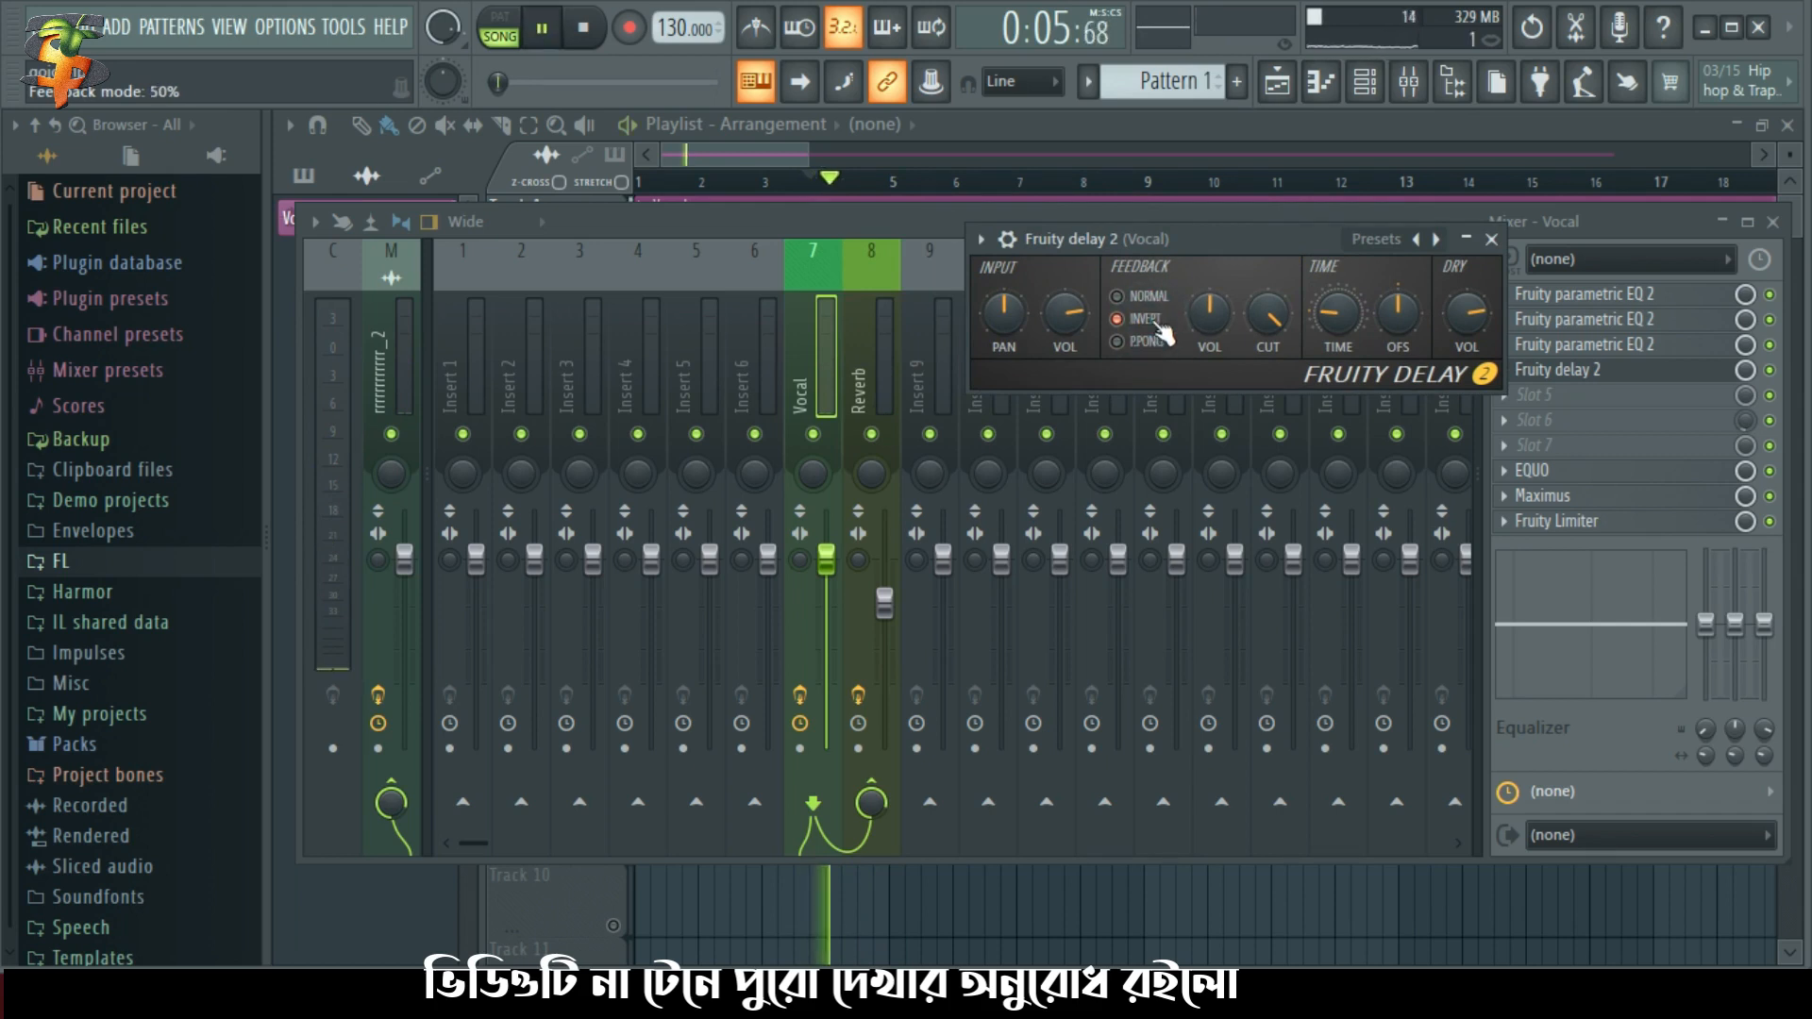
{"action": "key", "text": "space"}
Set the delay's feedback mode to P.PONG, lengthen the delay time and play the vocal back
{"action": "left_click", "coordinate": [1147, 342]}
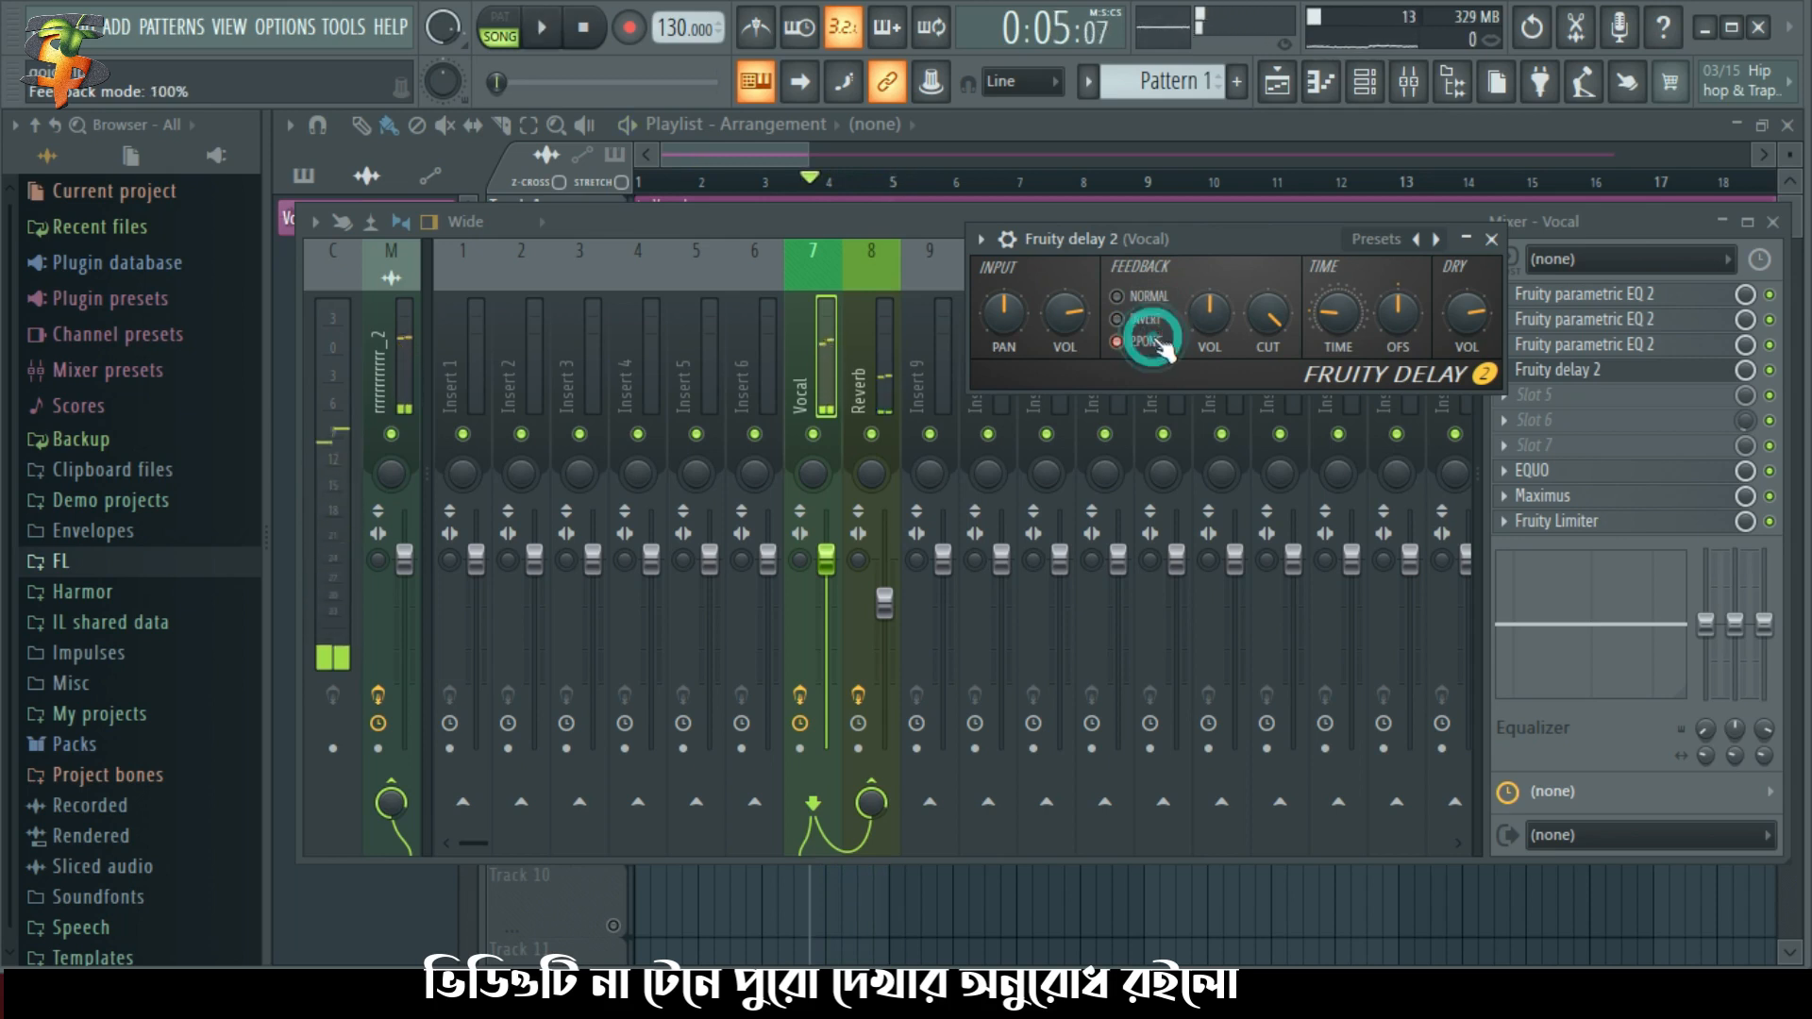
{"action": "mouse_move", "coordinate": [1340, 325]}
{"action": "left_mouse_down"}
{"action": "mouse_move", "coordinate": [1341, 304]}
{"action": "mouse_move", "coordinate": [1343, 326]}
{"action": "left_mouse_up"}
{"action": "key", "text": "space"}
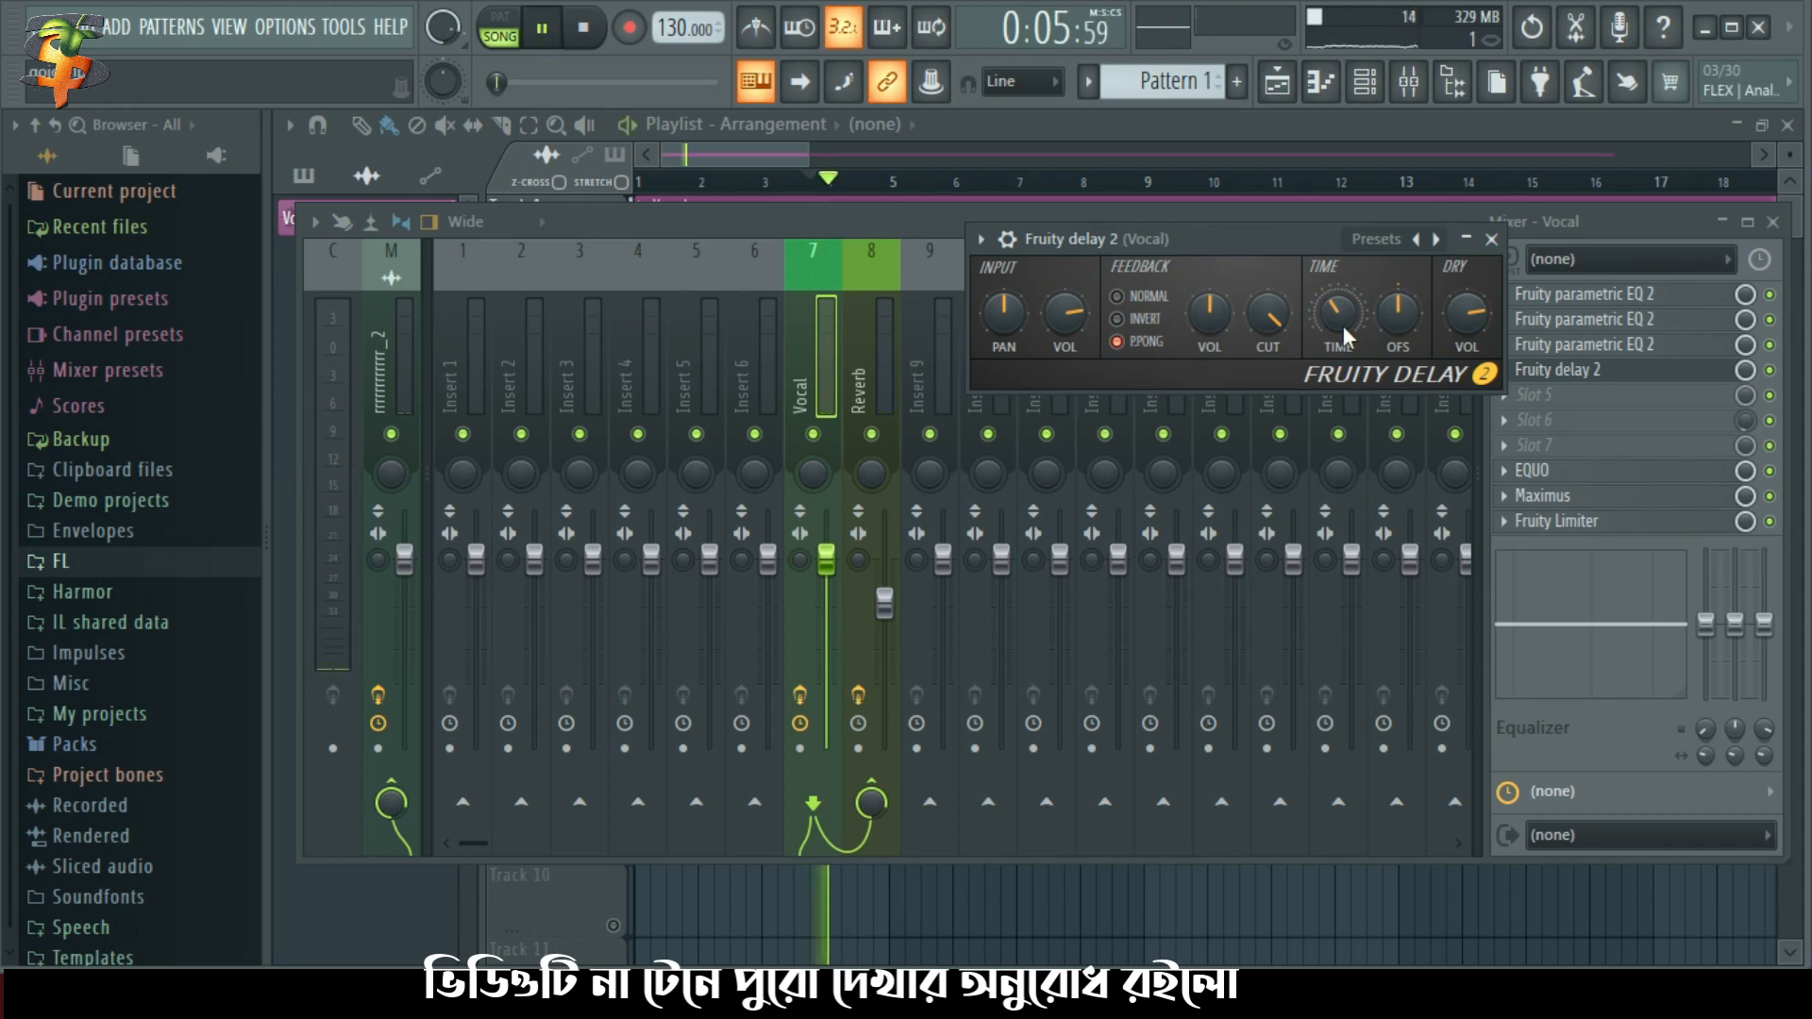
{"action": "key", "text": "space"}
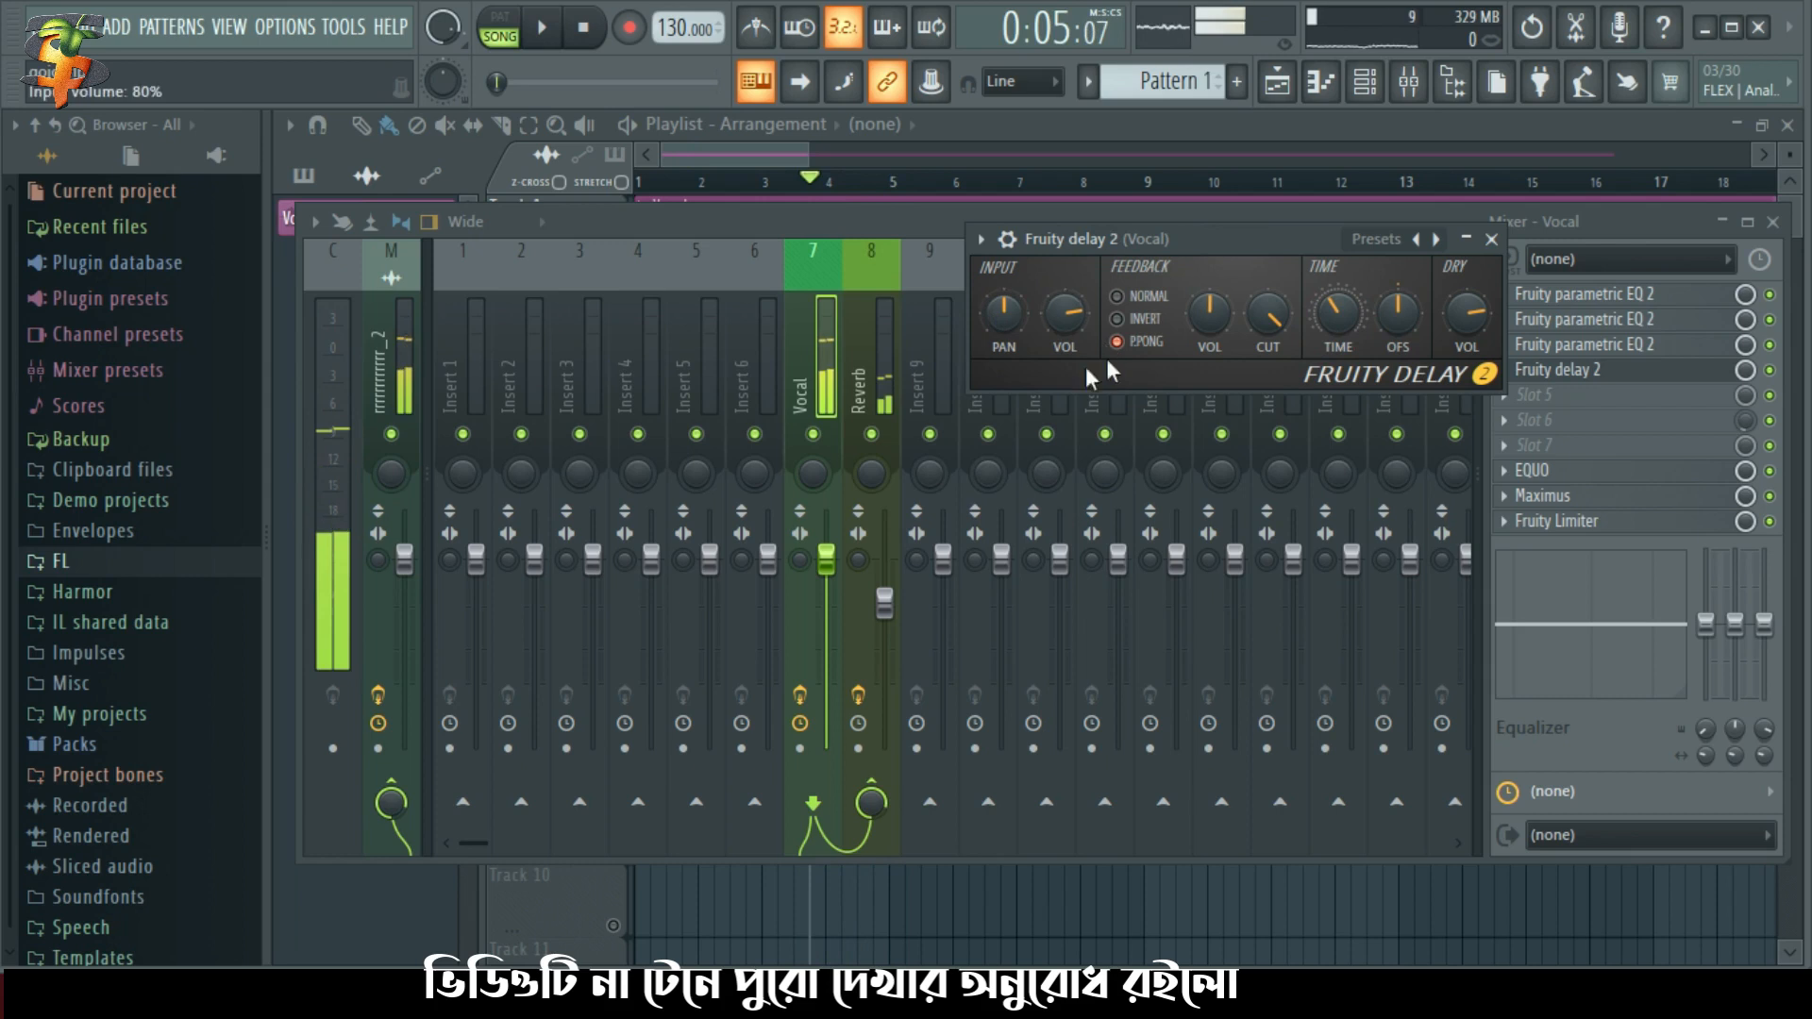
{"action": "left_click", "coordinate": [585, 34]}
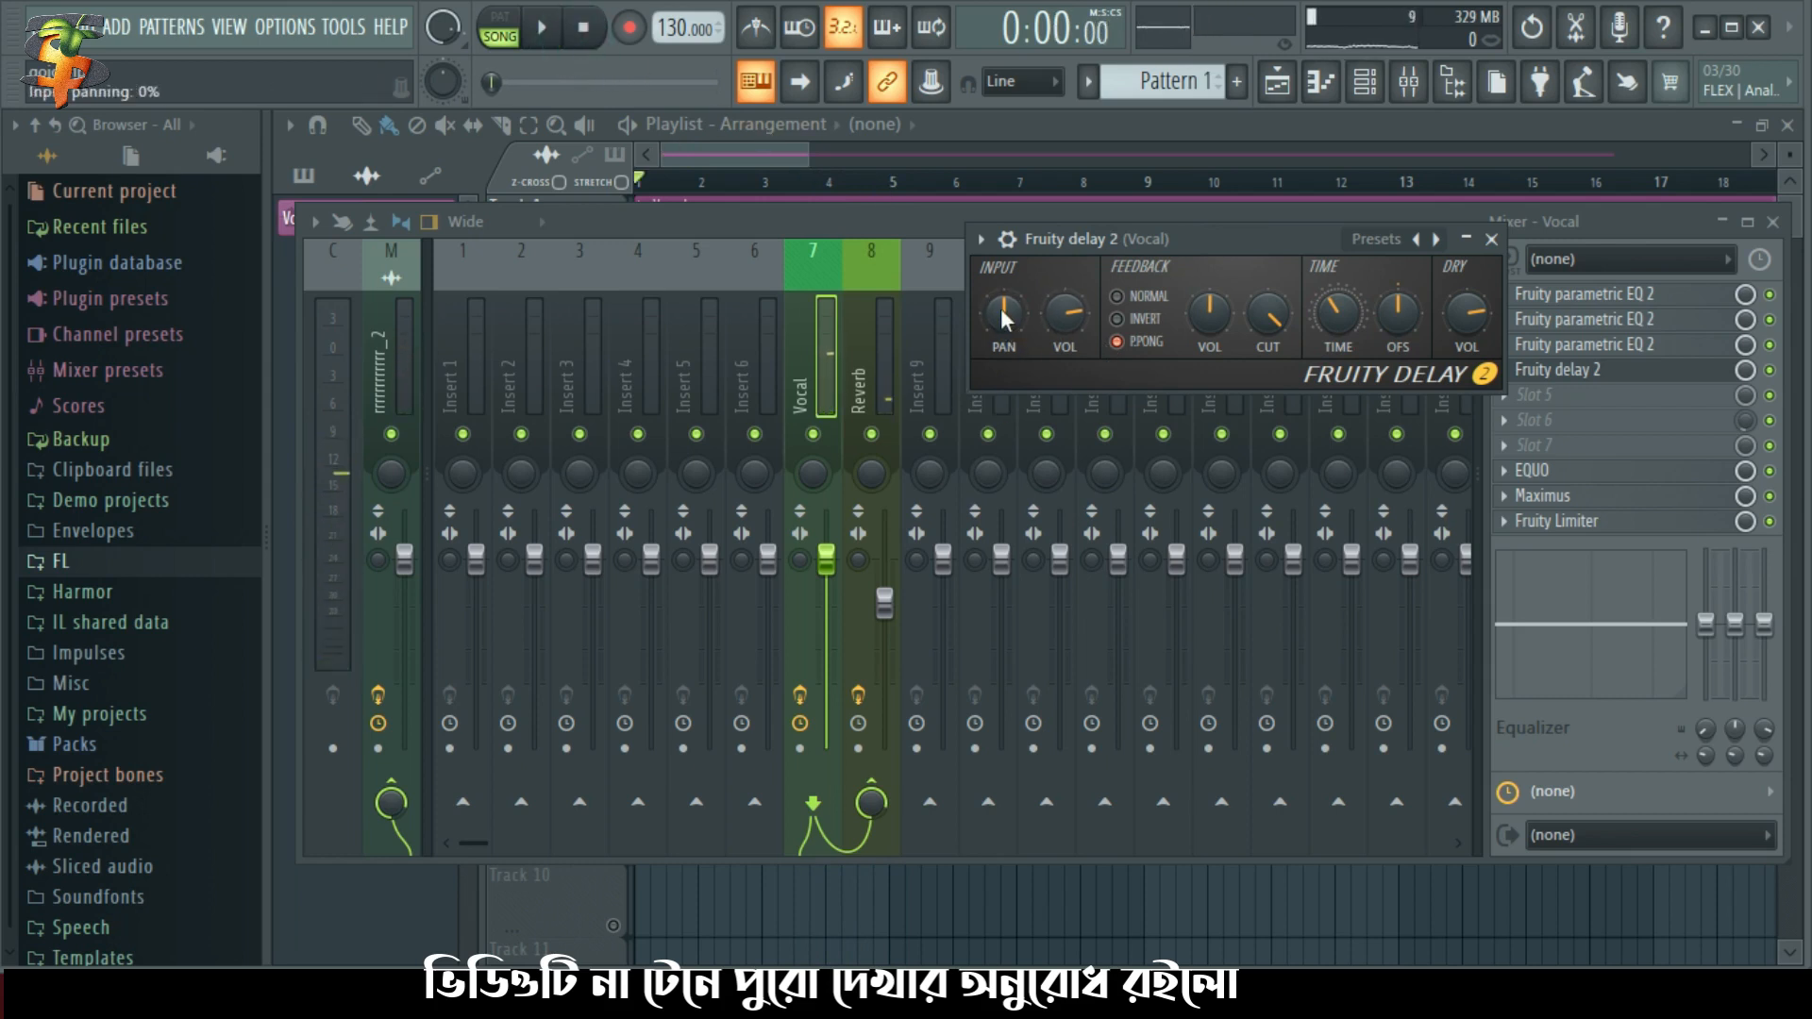
Try panning the delay's input fully right with a longer delay time, and preview the playback
{"action": "left_click_drag", "start_coordinate": [1003, 312], "coordinate": [1003, 255]}
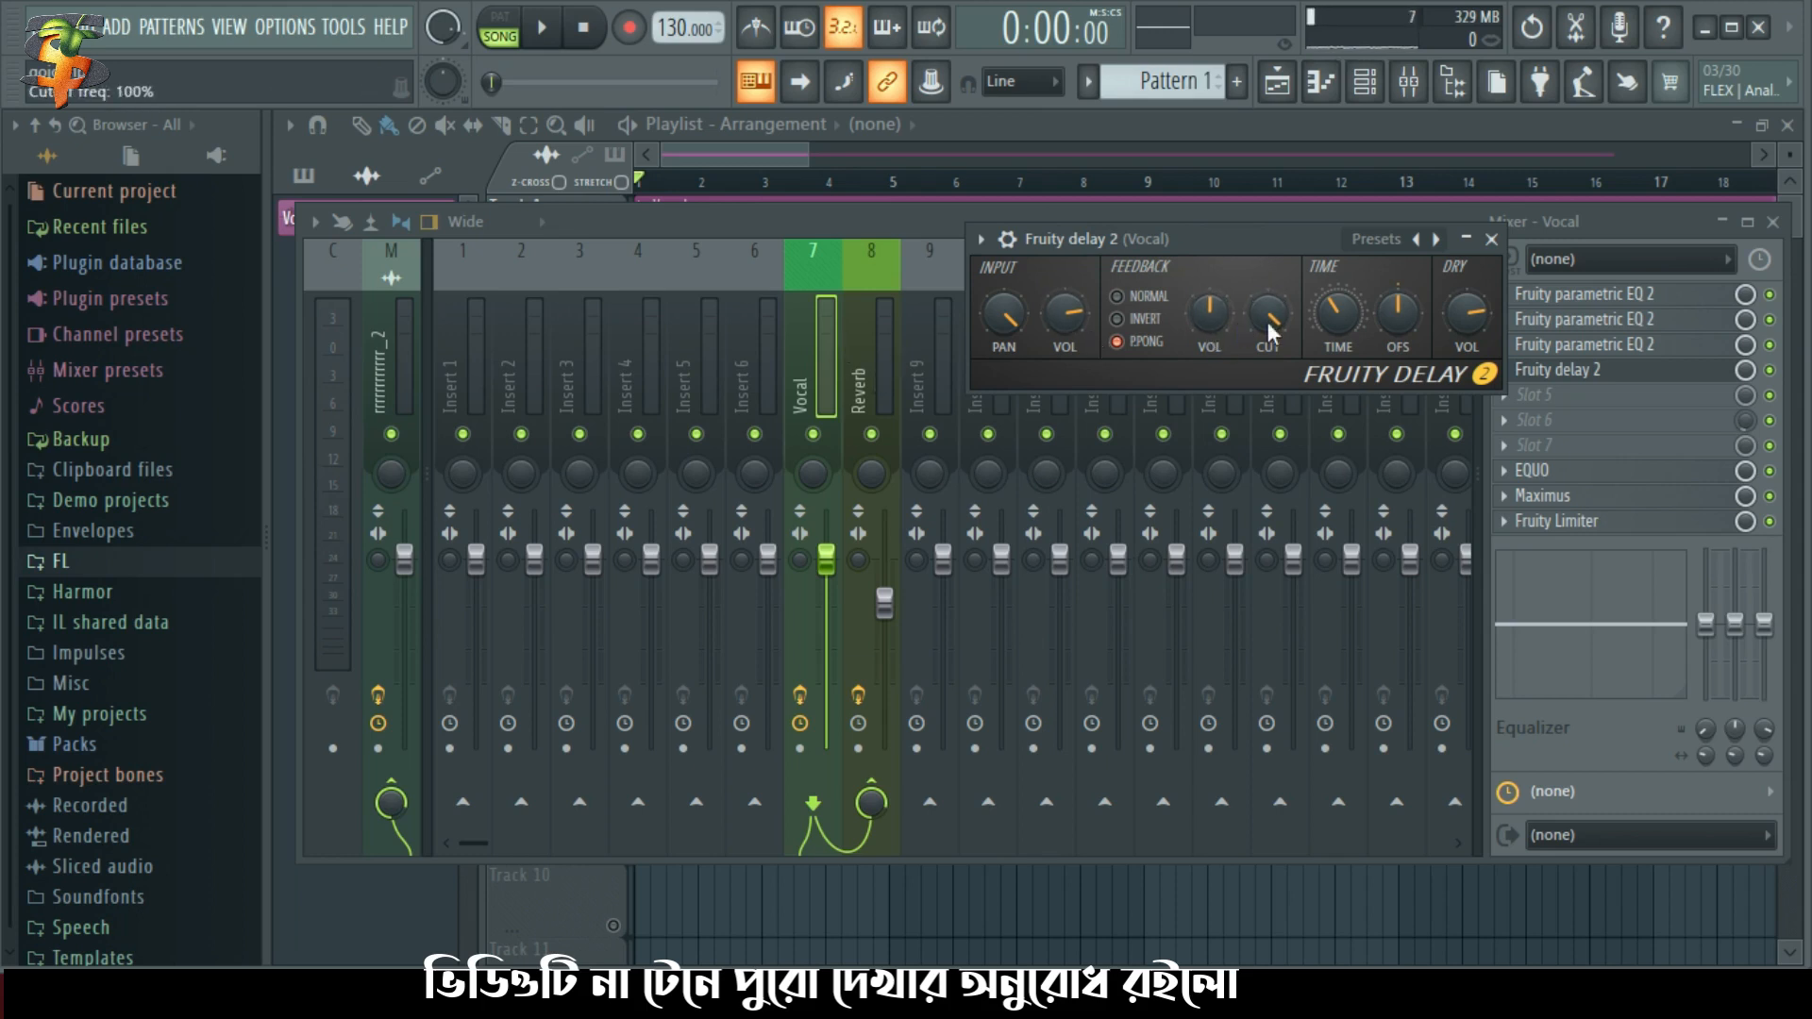
{"action": "left_click_drag", "start_coordinate": [1329, 320], "coordinate": [1329, 292]}
{"action": "key", "text": "space"}
{"action": "key", "text": "space"}
Play the vocal from about bar 4, reopen Fruity Delay 2 on the Vocal track and stop playback
{"action": "left_click", "coordinate": [767, 153]}
{"action": "left_click", "coordinate": [839, 181]}
{"action": "key", "text": "space"}
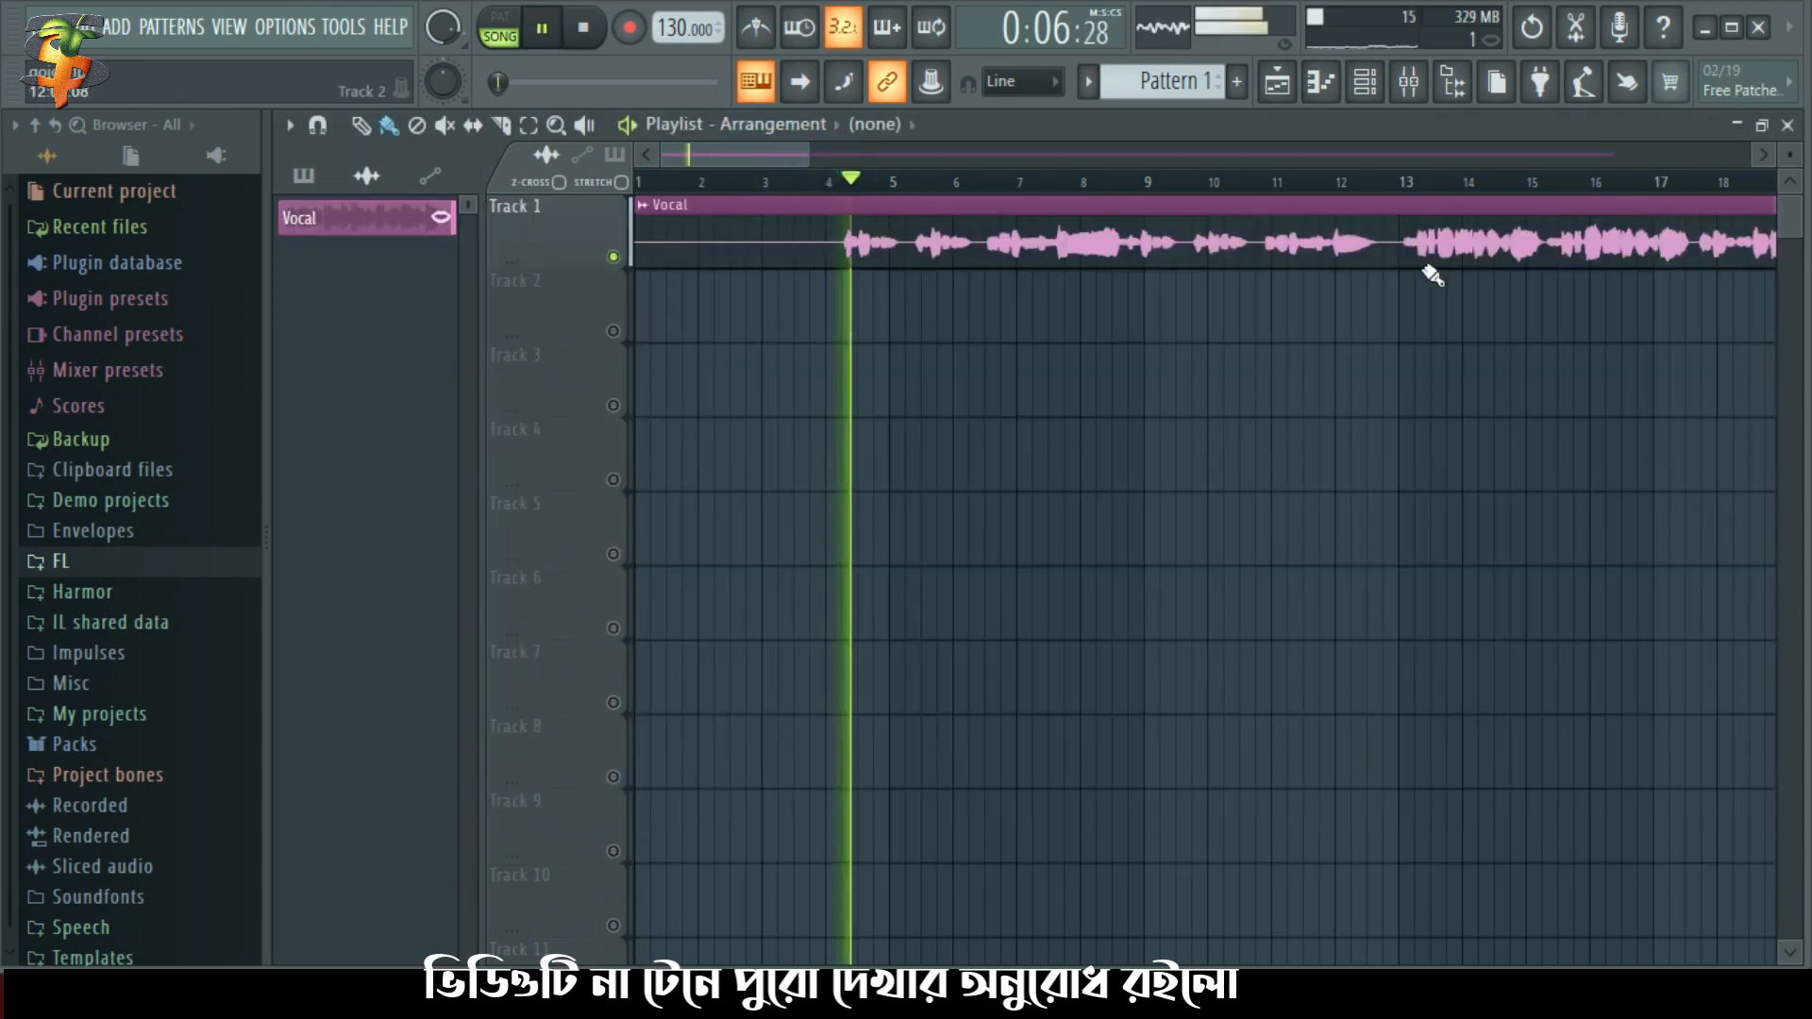
{"action": "left_click", "coordinate": [1406, 98]}
{"action": "left_click", "coordinate": [1595, 373]}
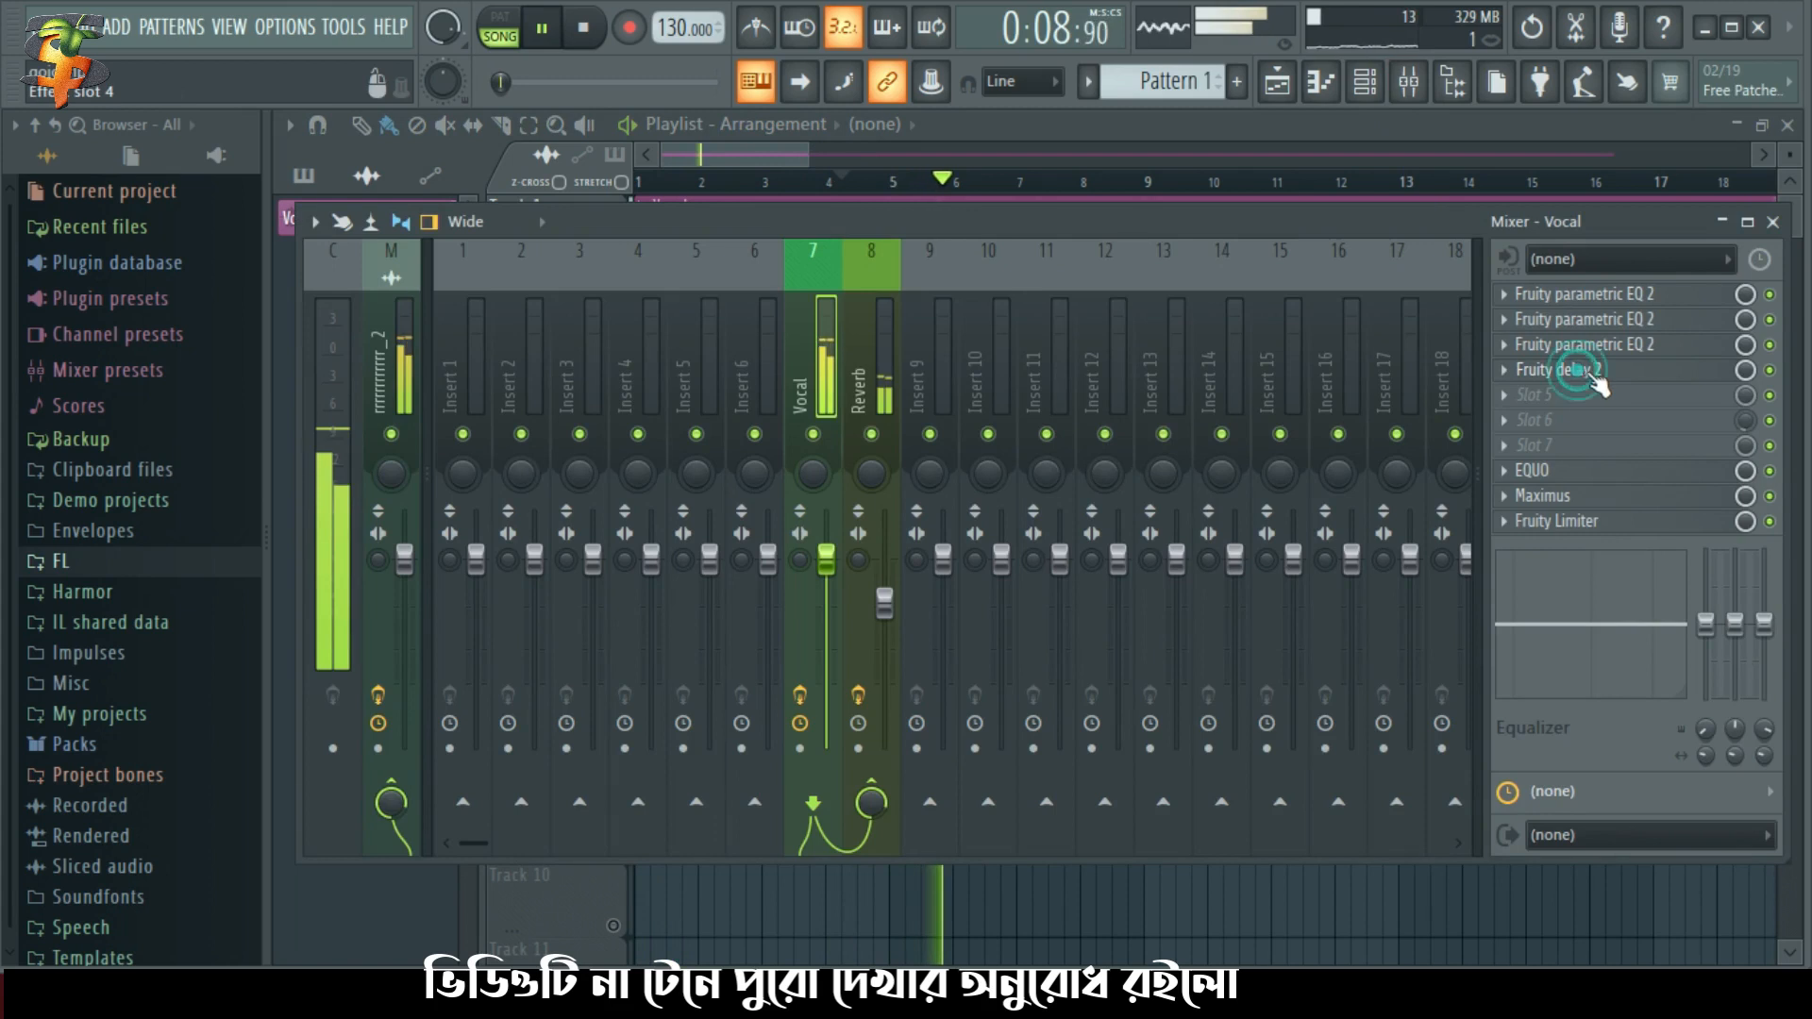
{"action": "key", "text": "space"}
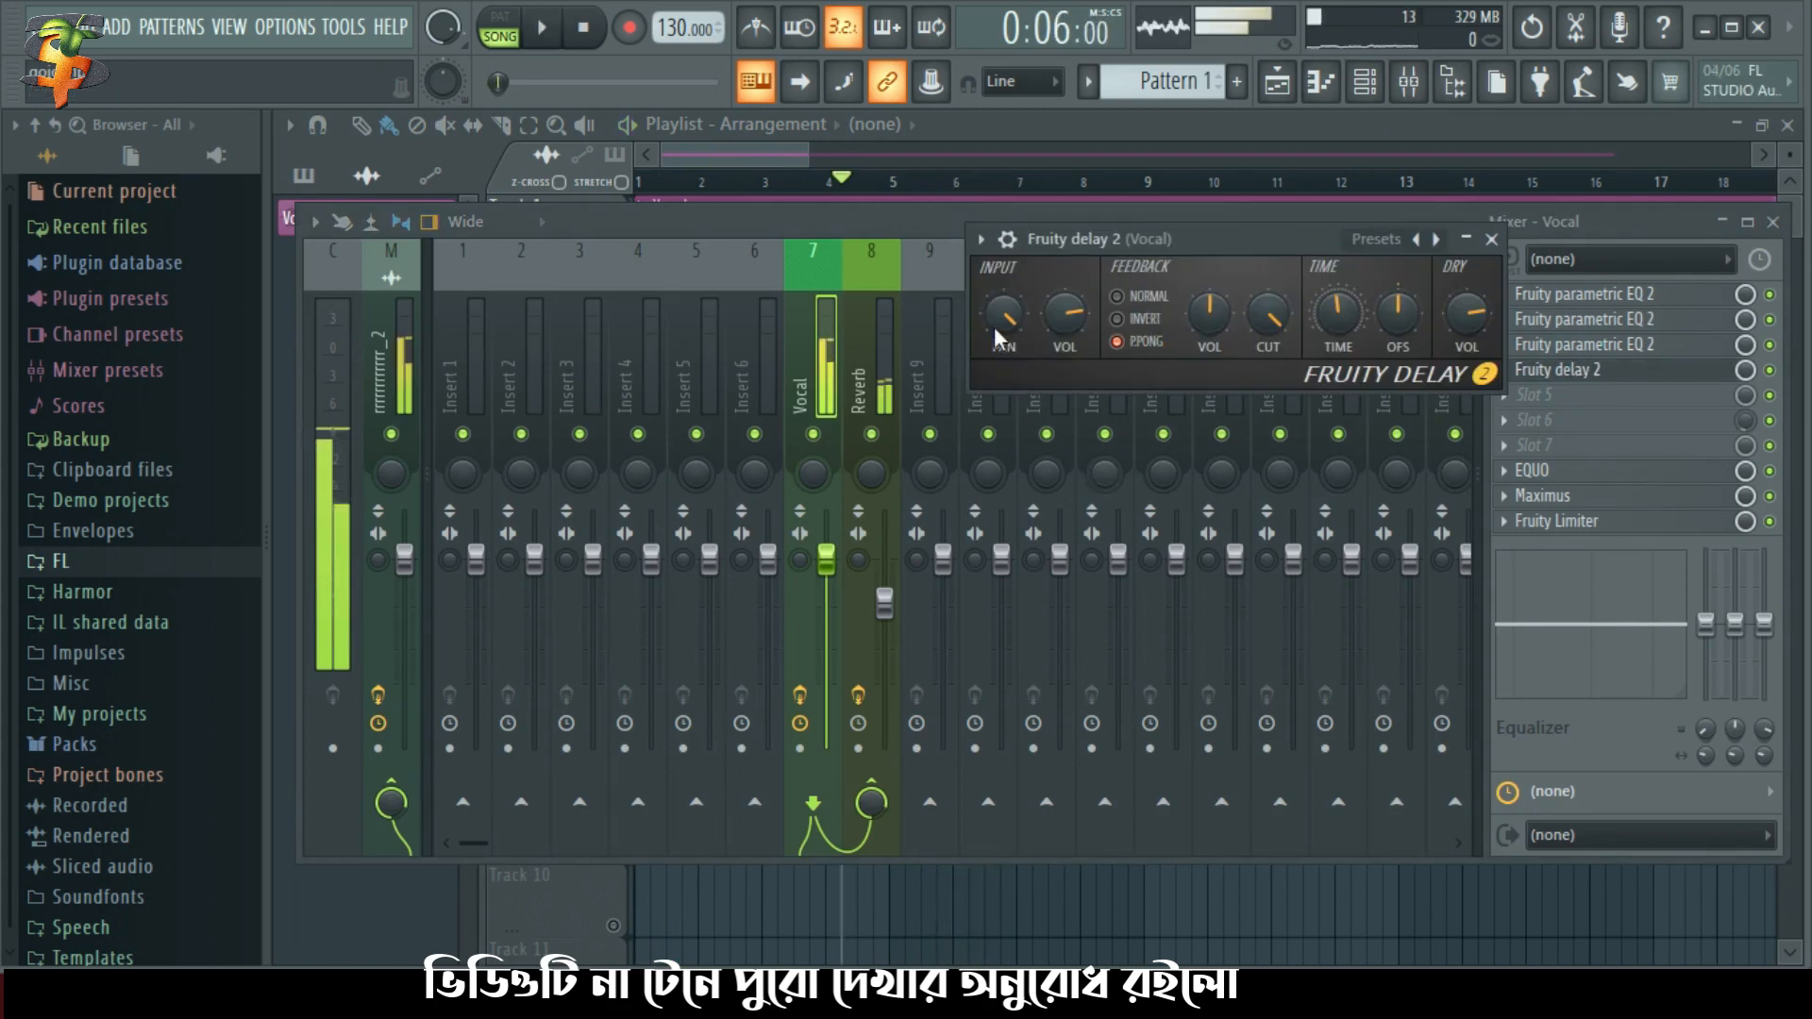
{"action": "left_click", "coordinate": [590, 35]}
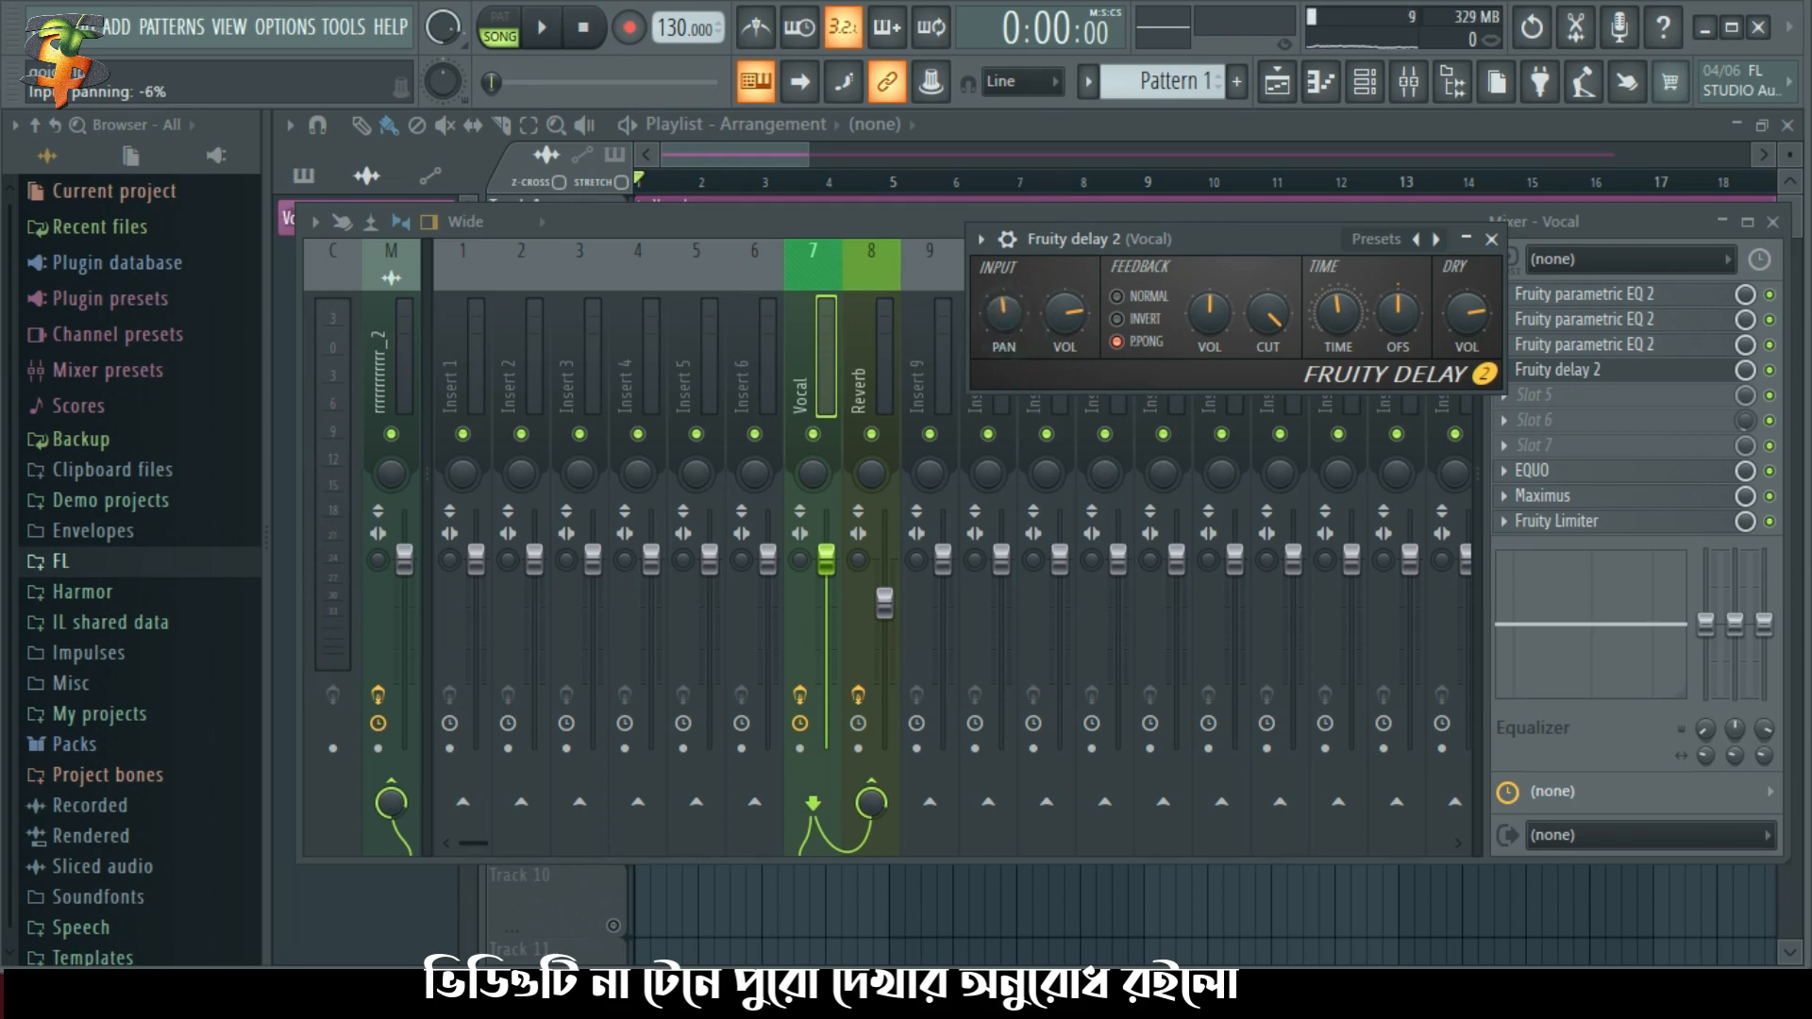
Reset the delay's input pan to centre, lengthen the delay time further and play the song briefly
{"action": "right_click", "coordinate": [1011, 319]}
{"action": "left_click", "coordinate": [1043, 338]}
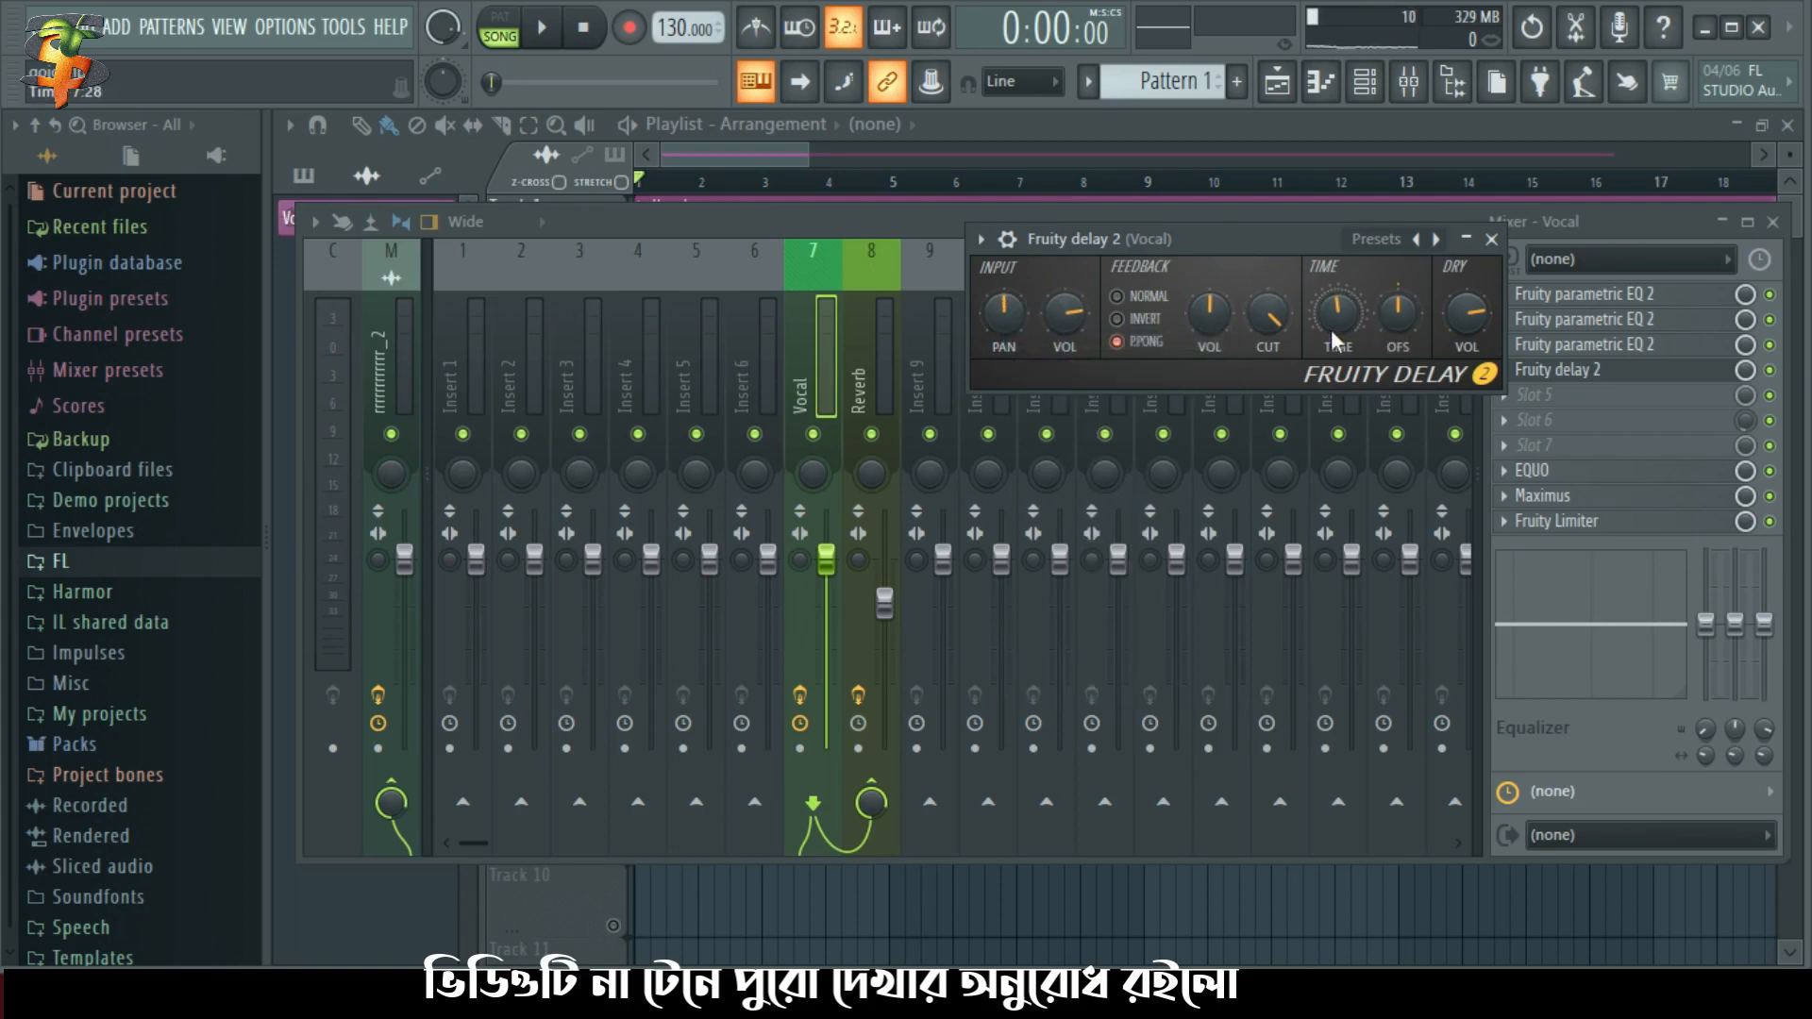
{"action": "left_click_drag", "start_coordinate": [1331, 325], "coordinate": [1331, 309]}
{"action": "key", "text": "space"}
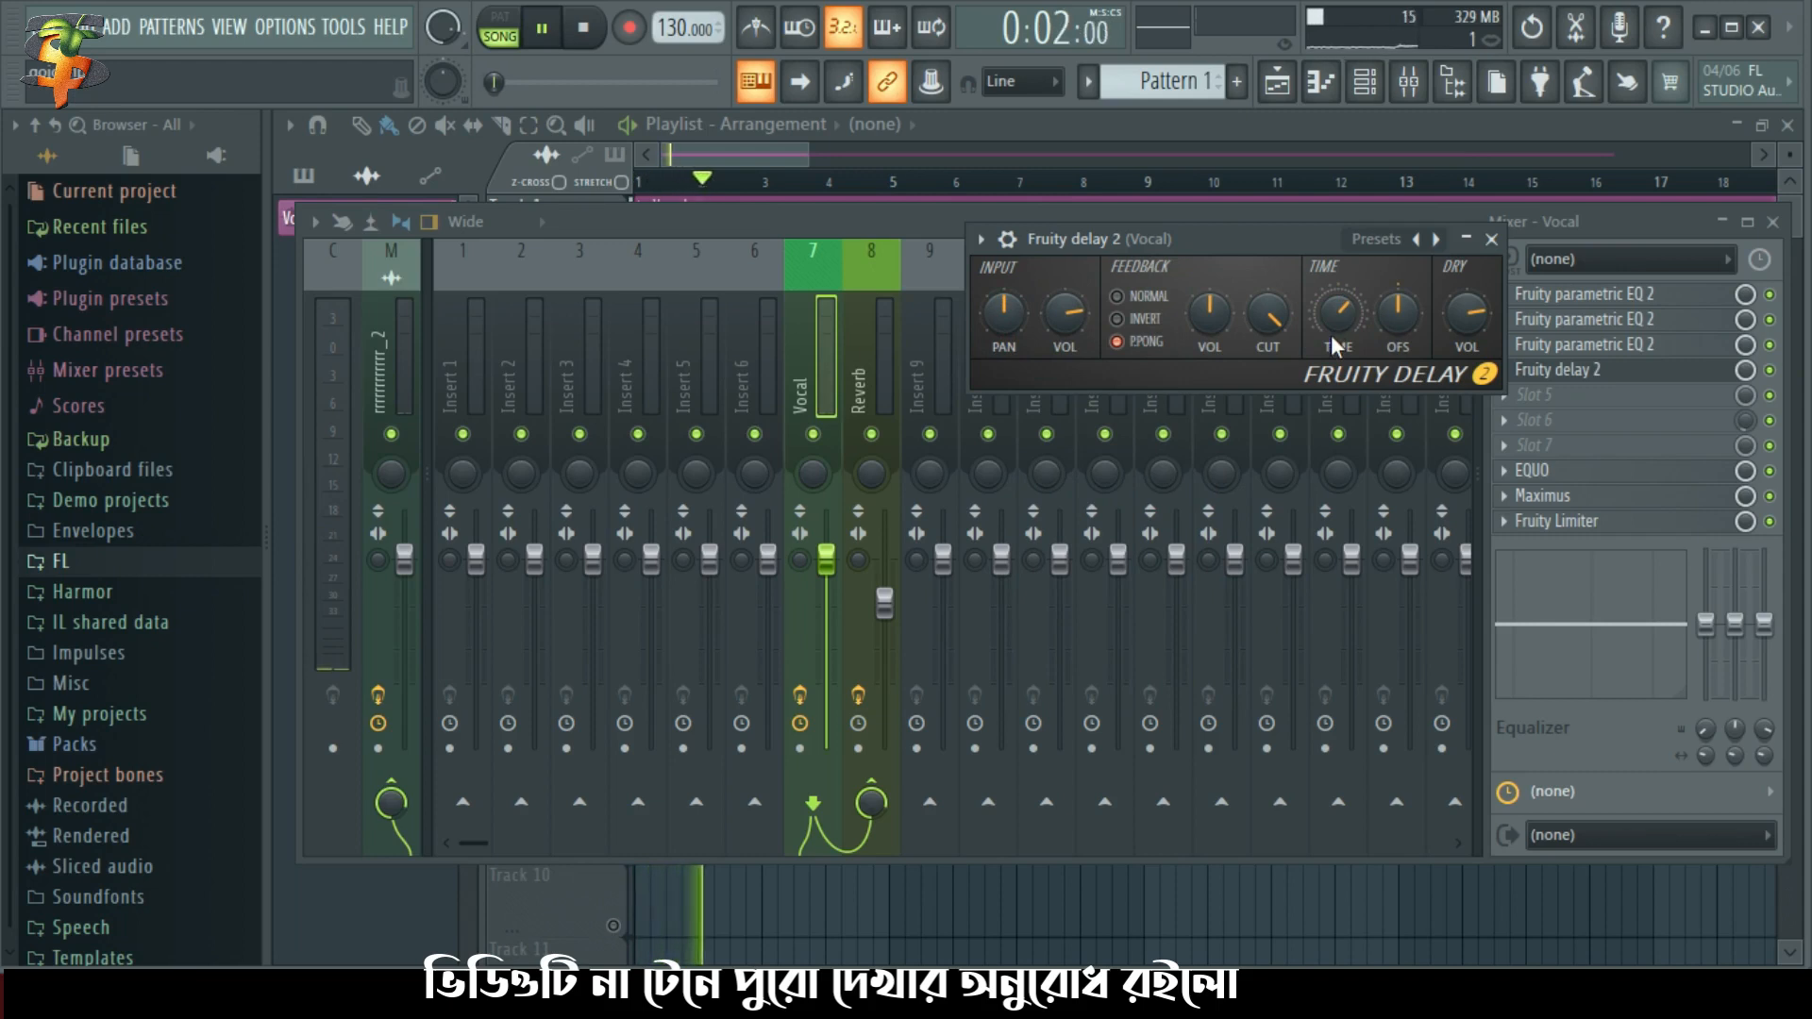
{"action": "key", "text": "space"}
Play the vocal from about bar 4 and turn Fruity Delay 2's dry volume down to minimum, then stop playback
{"action": "left_click", "coordinate": [811, 158]}
{"action": "left_click", "coordinate": [831, 182]}
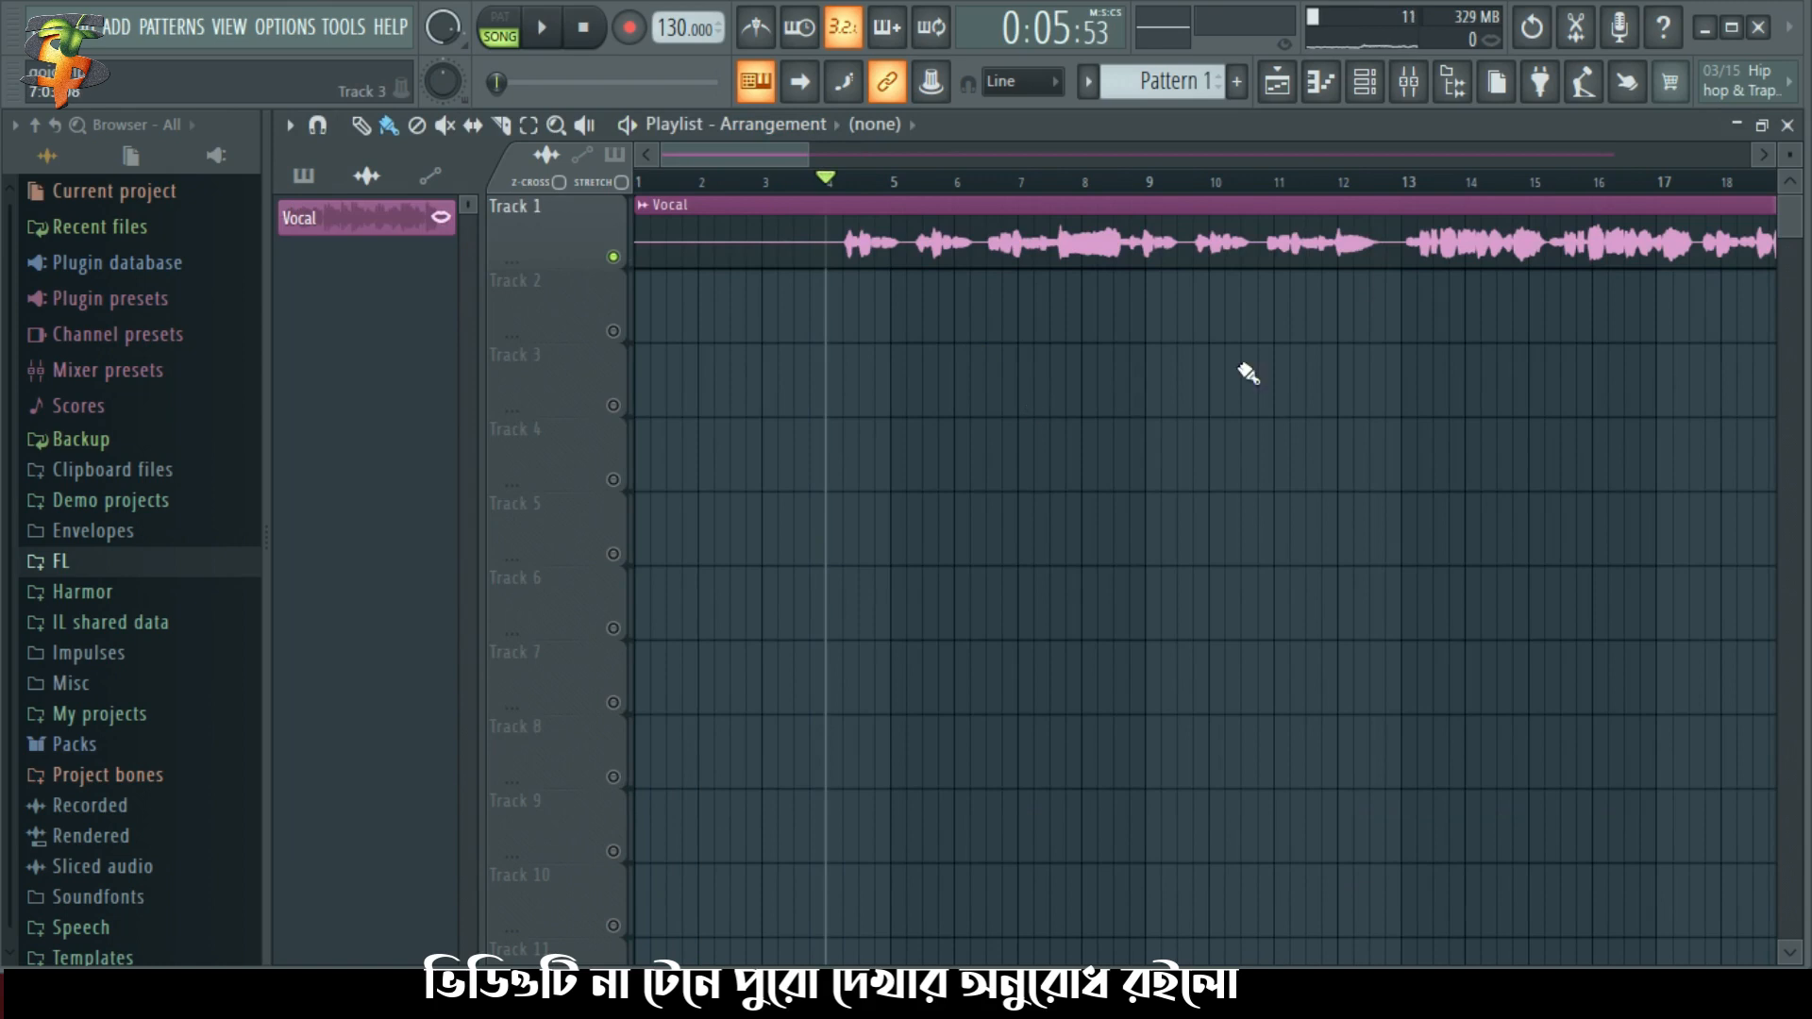
{"action": "key", "text": "space"}
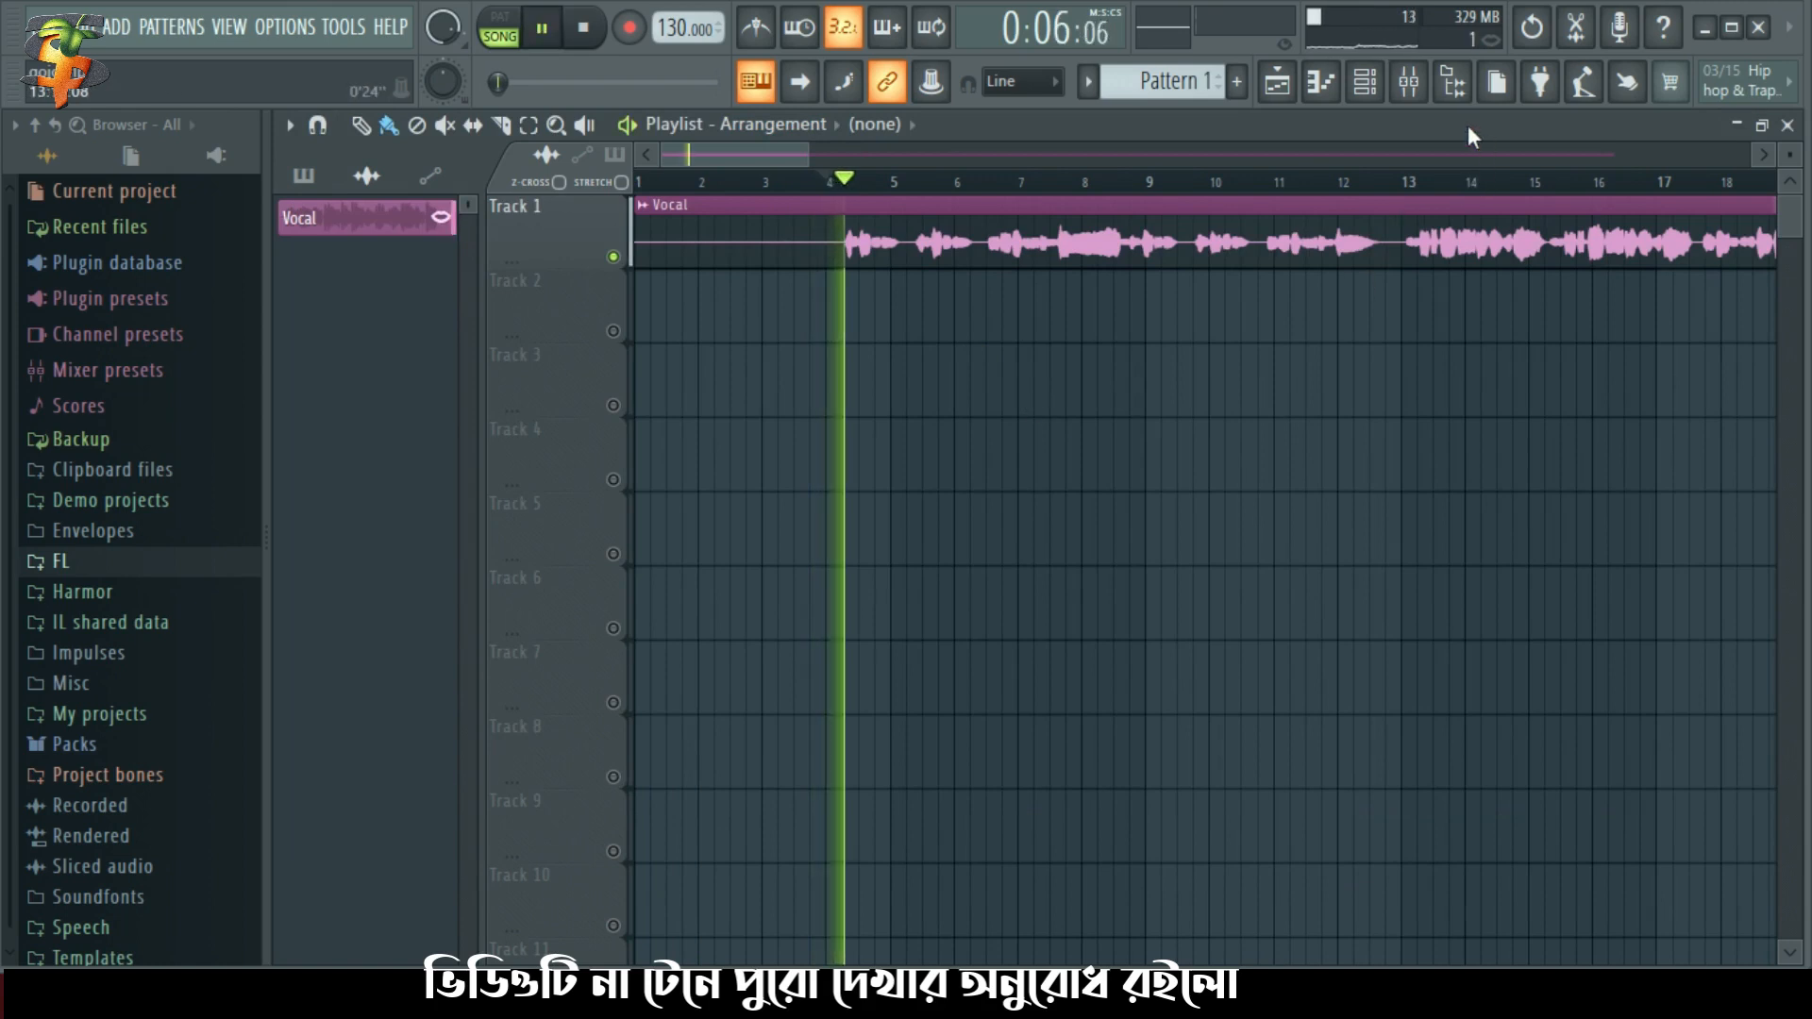
{"action": "left_click", "coordinate": [1409, 81]}
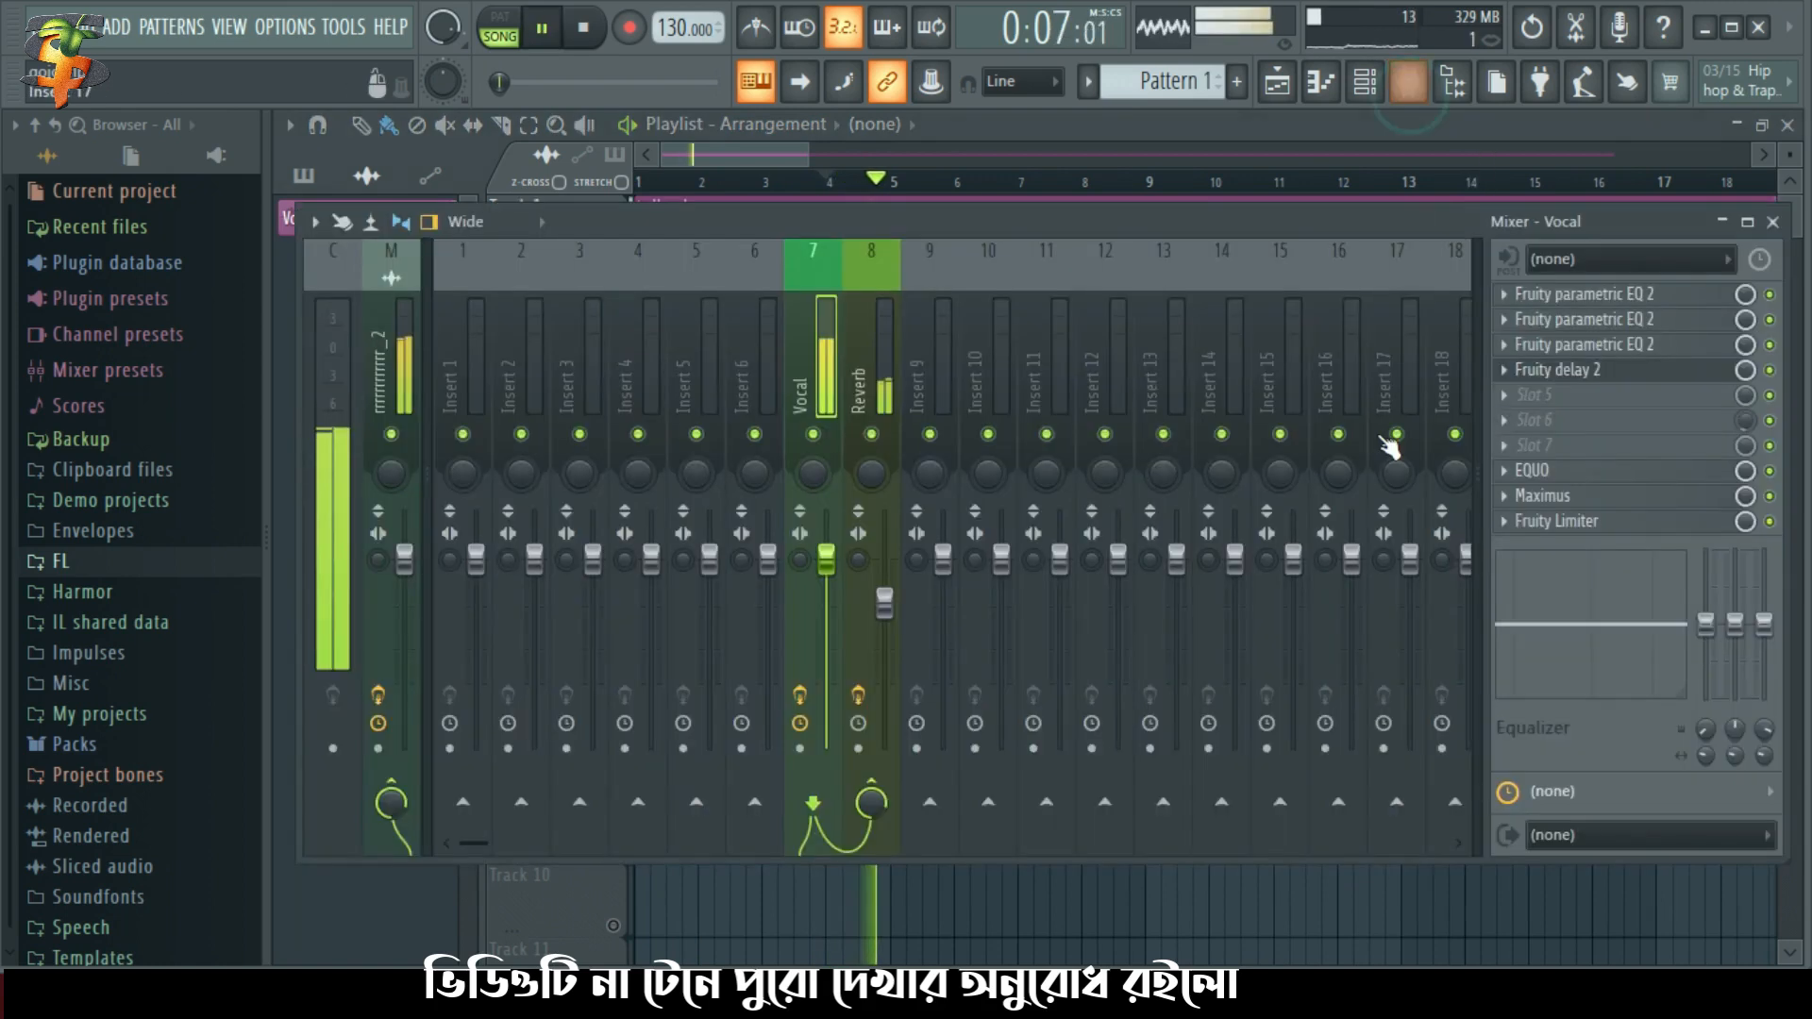
{"action": "left_click", "coordinate": [1578, 371]}
{"action": "left_click_drag", "start_coordinate": [1467, 316], "coordinate": [1468, 359]}
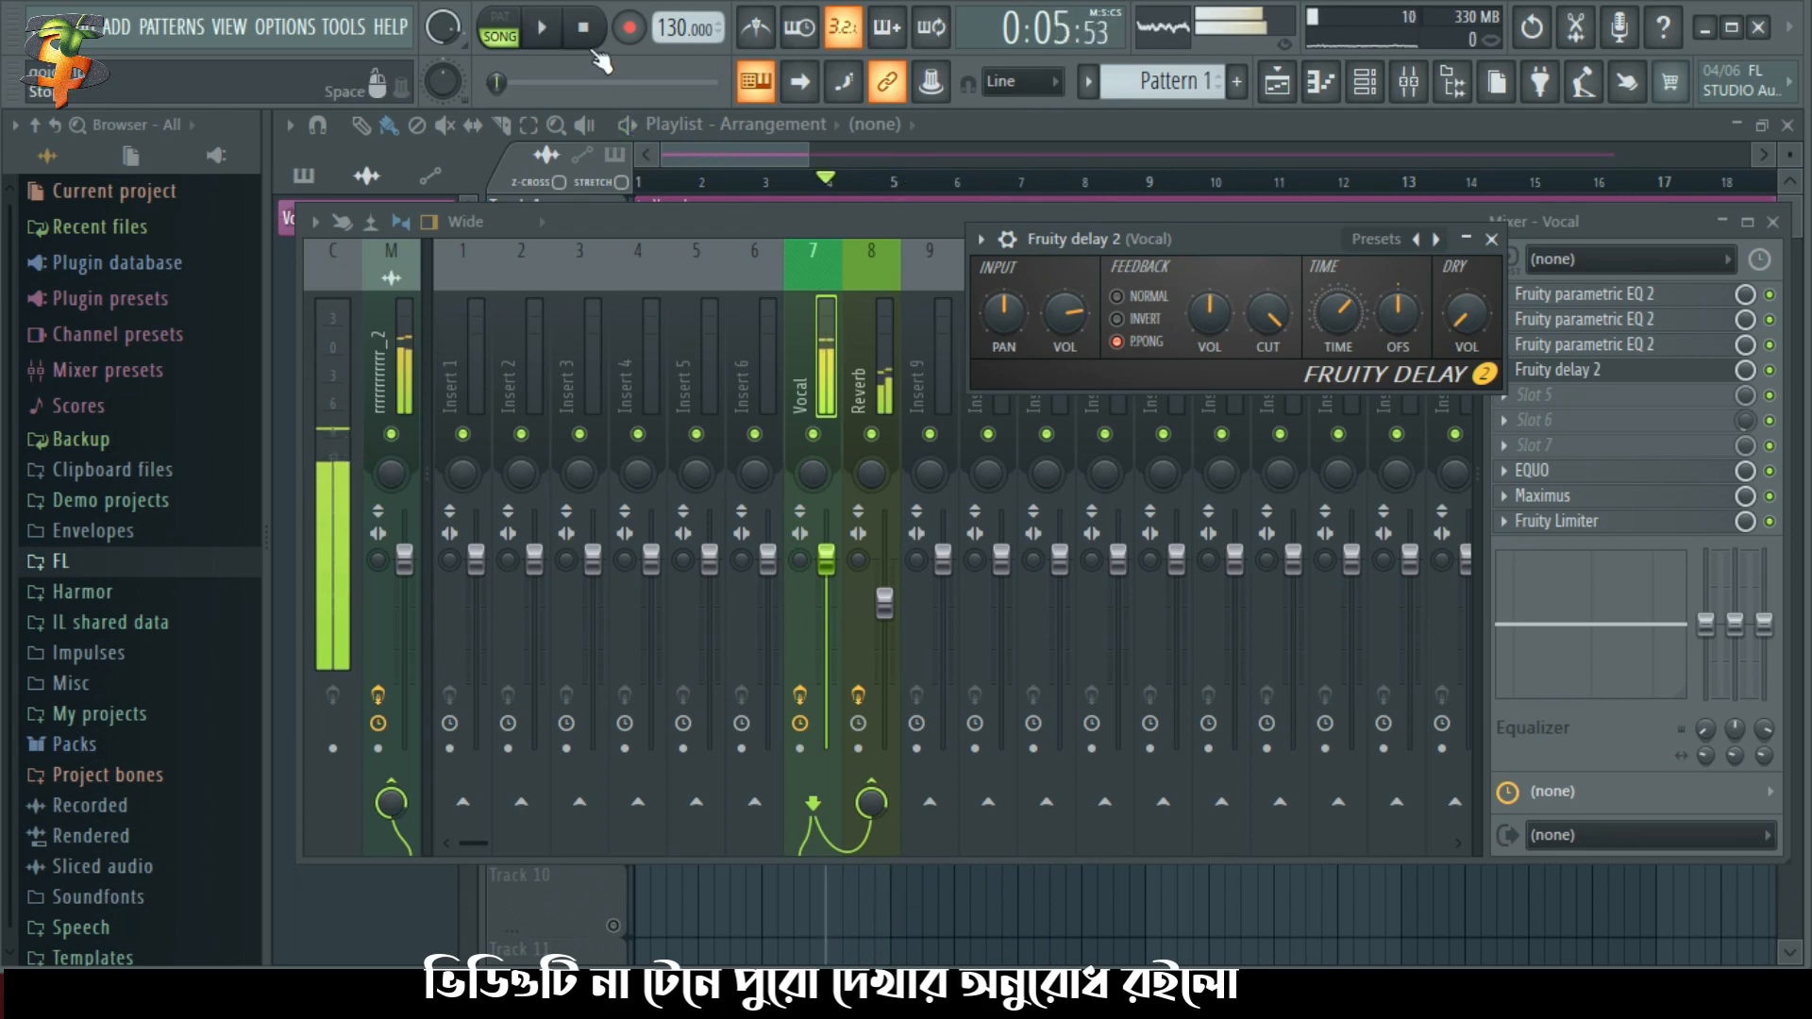
{"action": "left_click", "coordinate": [585, 31]}
Lower Fruity Delay 2's mix level on the Vocal track and play the vocal from about bar 4
{"action": "left_click", "coordinate": [745, 150]}
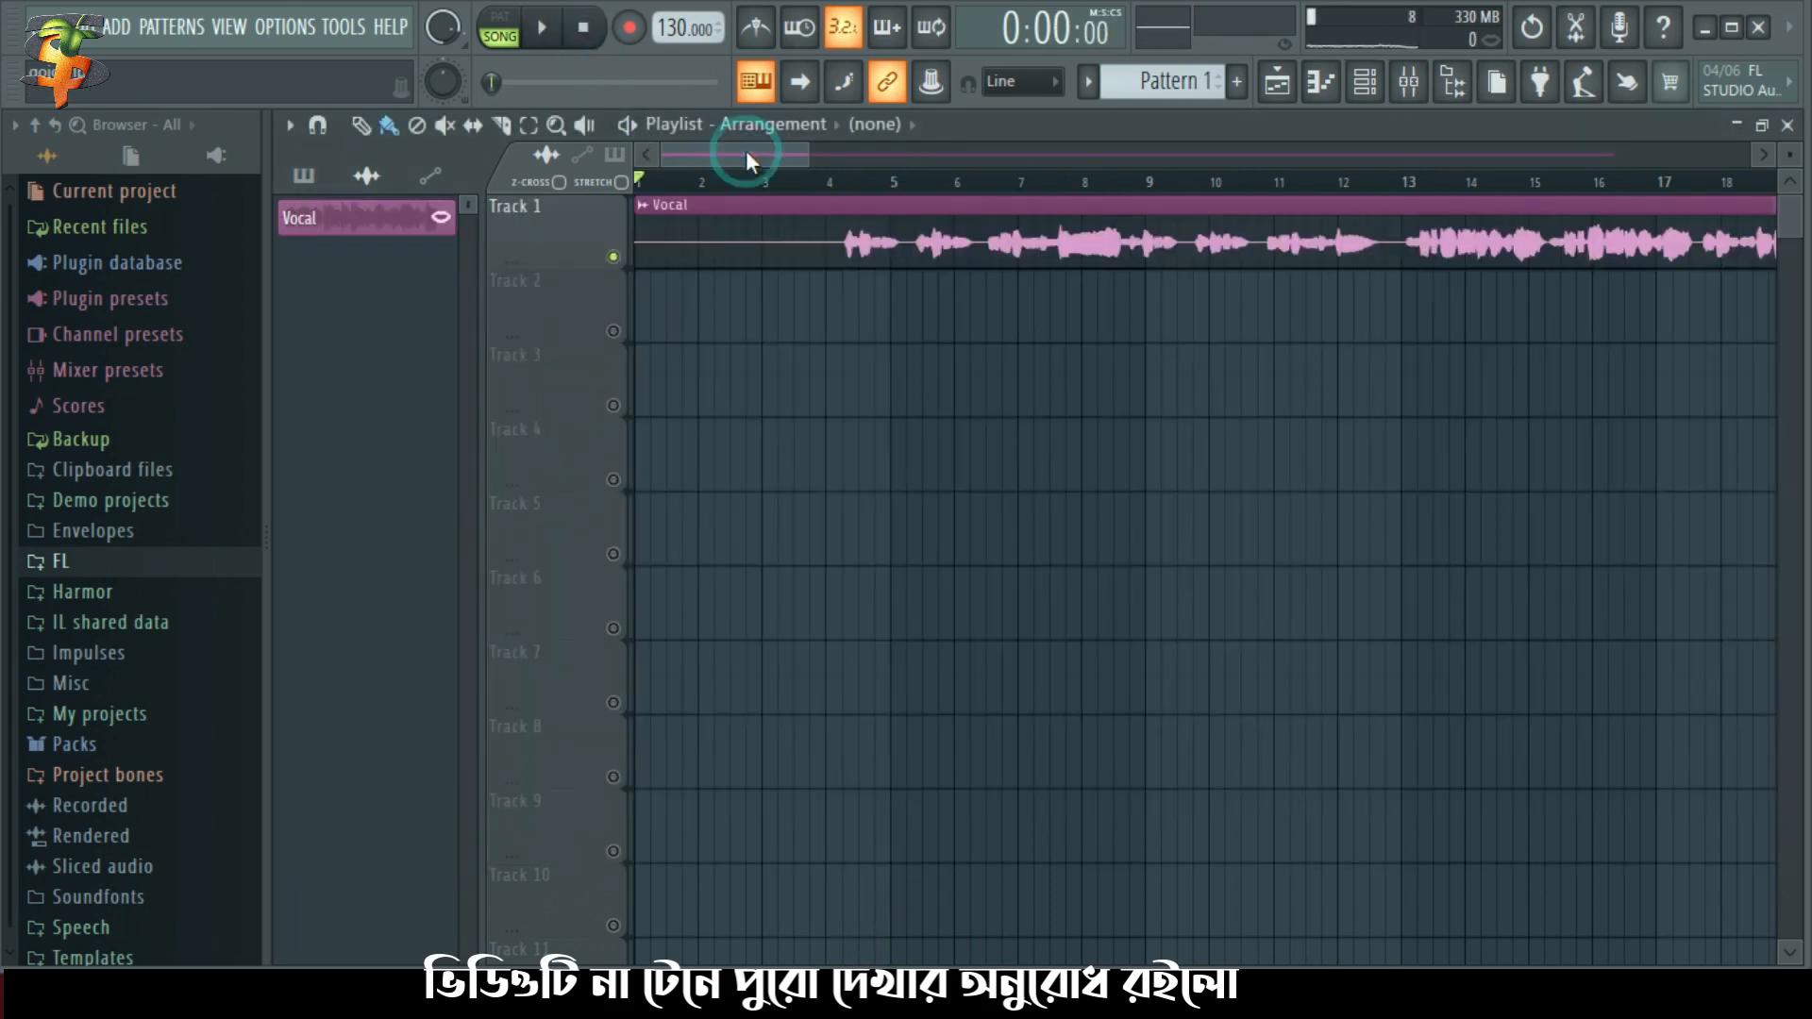
{"action": "left_click", "coordinate": [843, 184]}
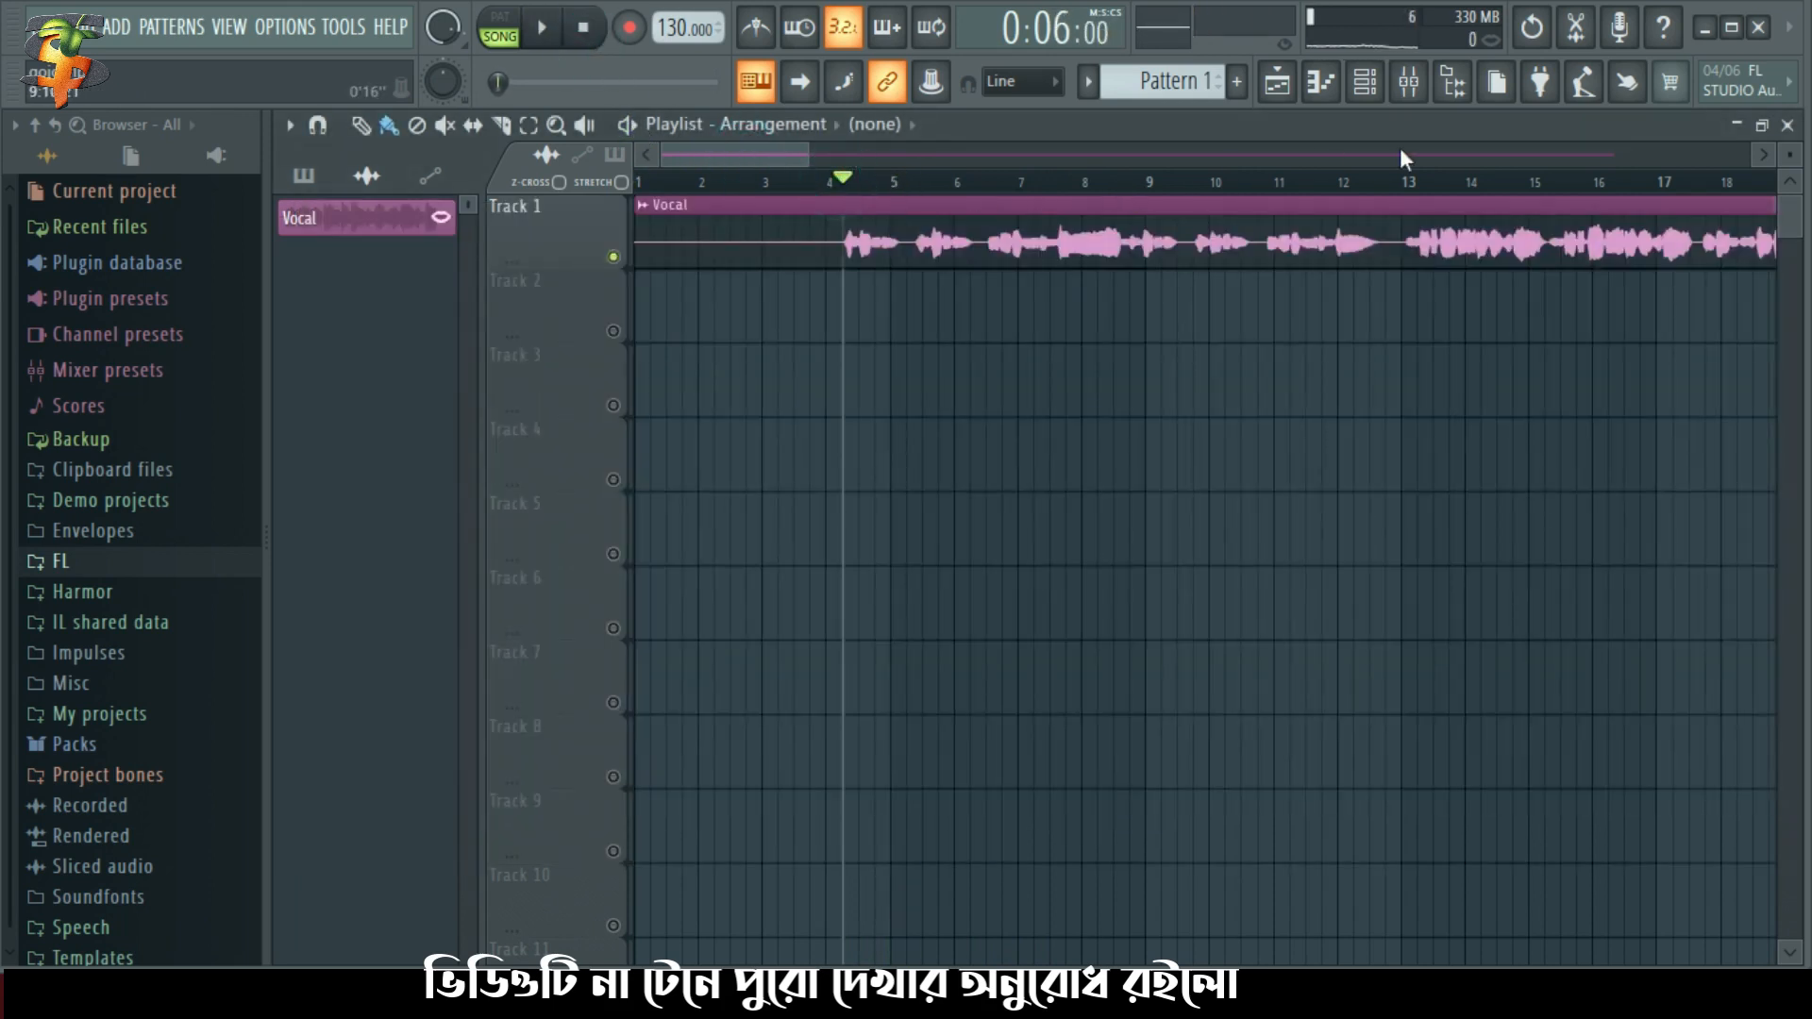
{"action": "left_click", "coordinate": [1408, 82]}
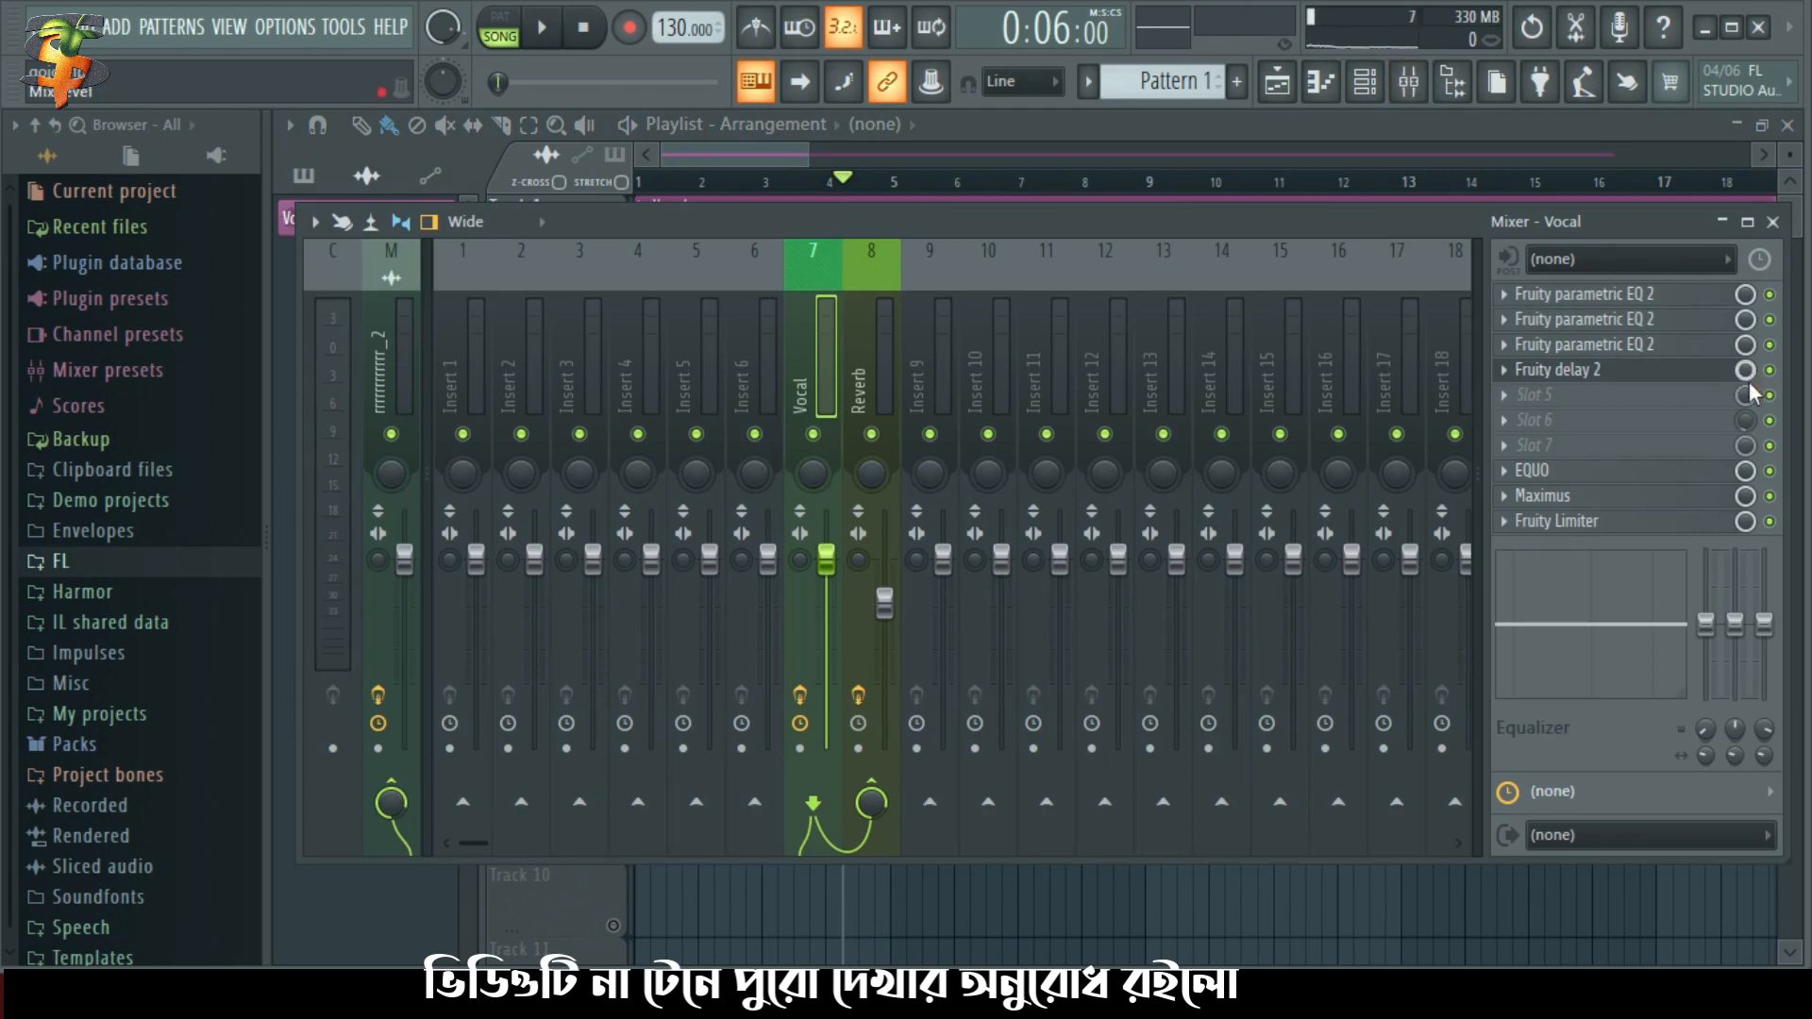
{"action": "left_click_drag", "start_coordinate": [1748, 362], "coordinate": [1748, 379]}
{"action": "left_click_drag", "start_coordinate": [1749, 367], "coordinate": [1749, 381]}
{"action": "left_click", "coordinate": [1772, 221]}
{"action": "key", "text": "space"}
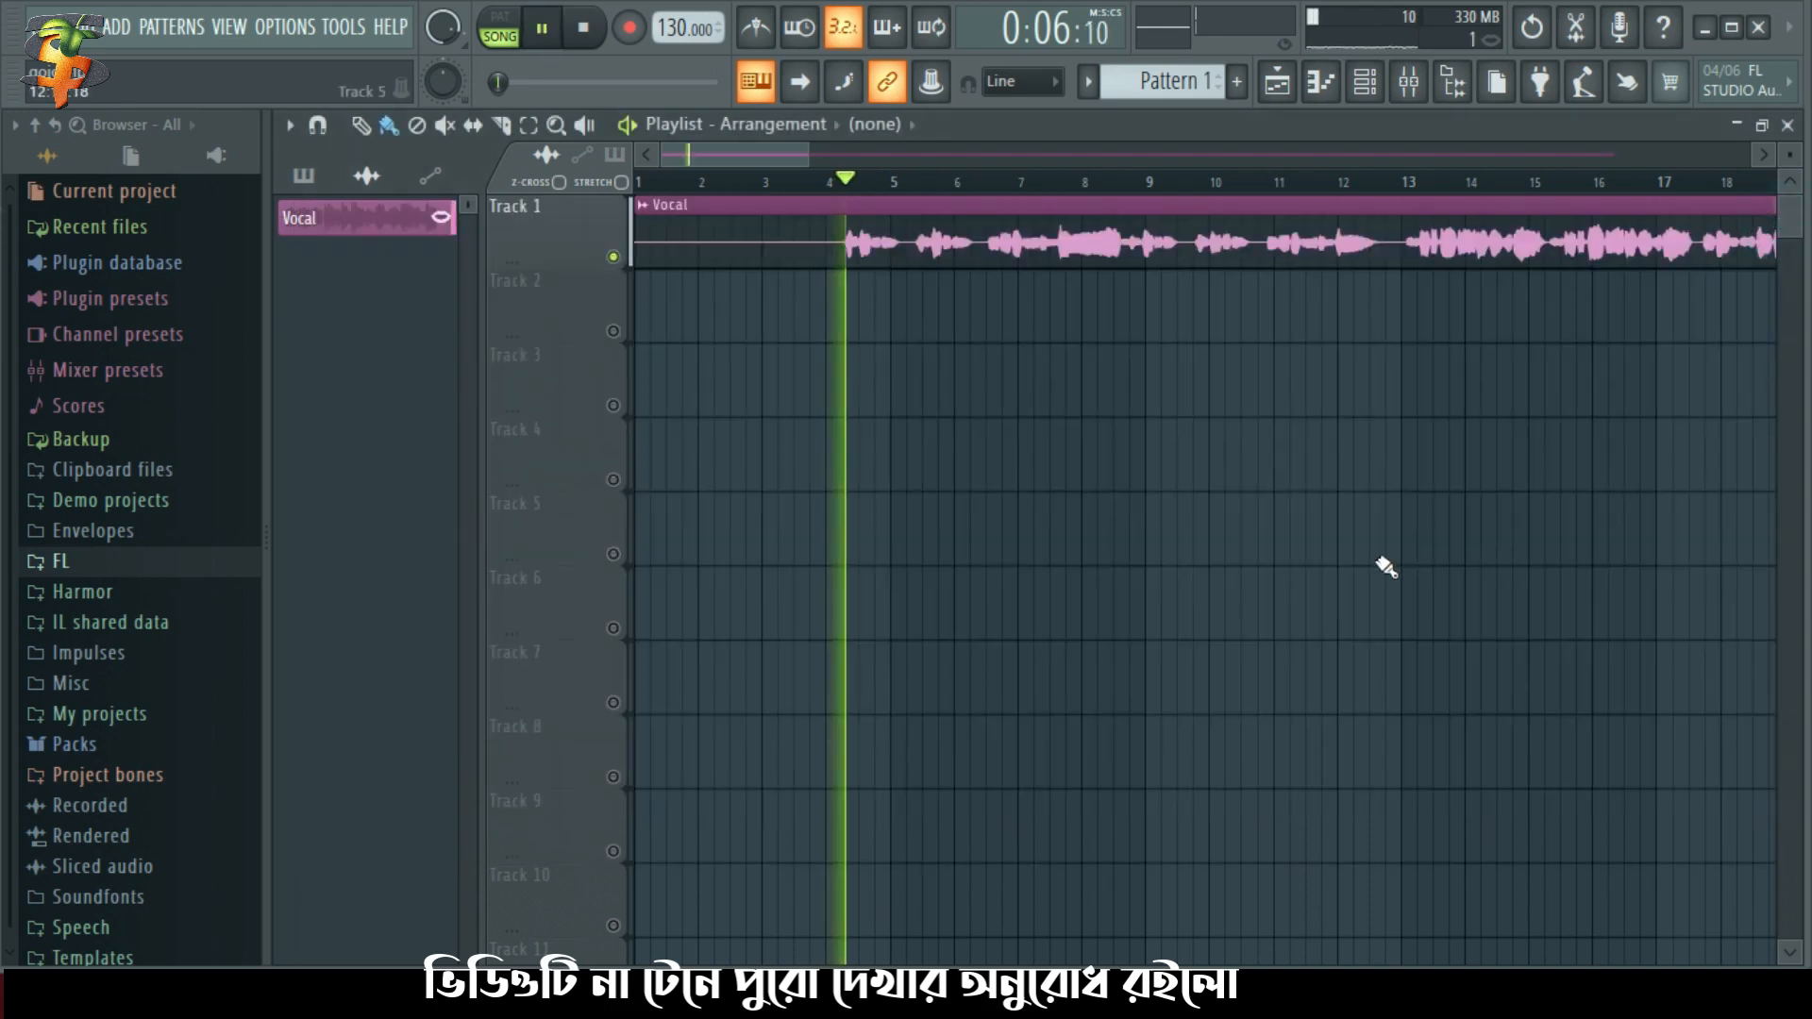
Lower Fruity Delay 2's mix level on the Vocal track further and play the vocal from about bar 4
{"action": "key", "text": "space"}
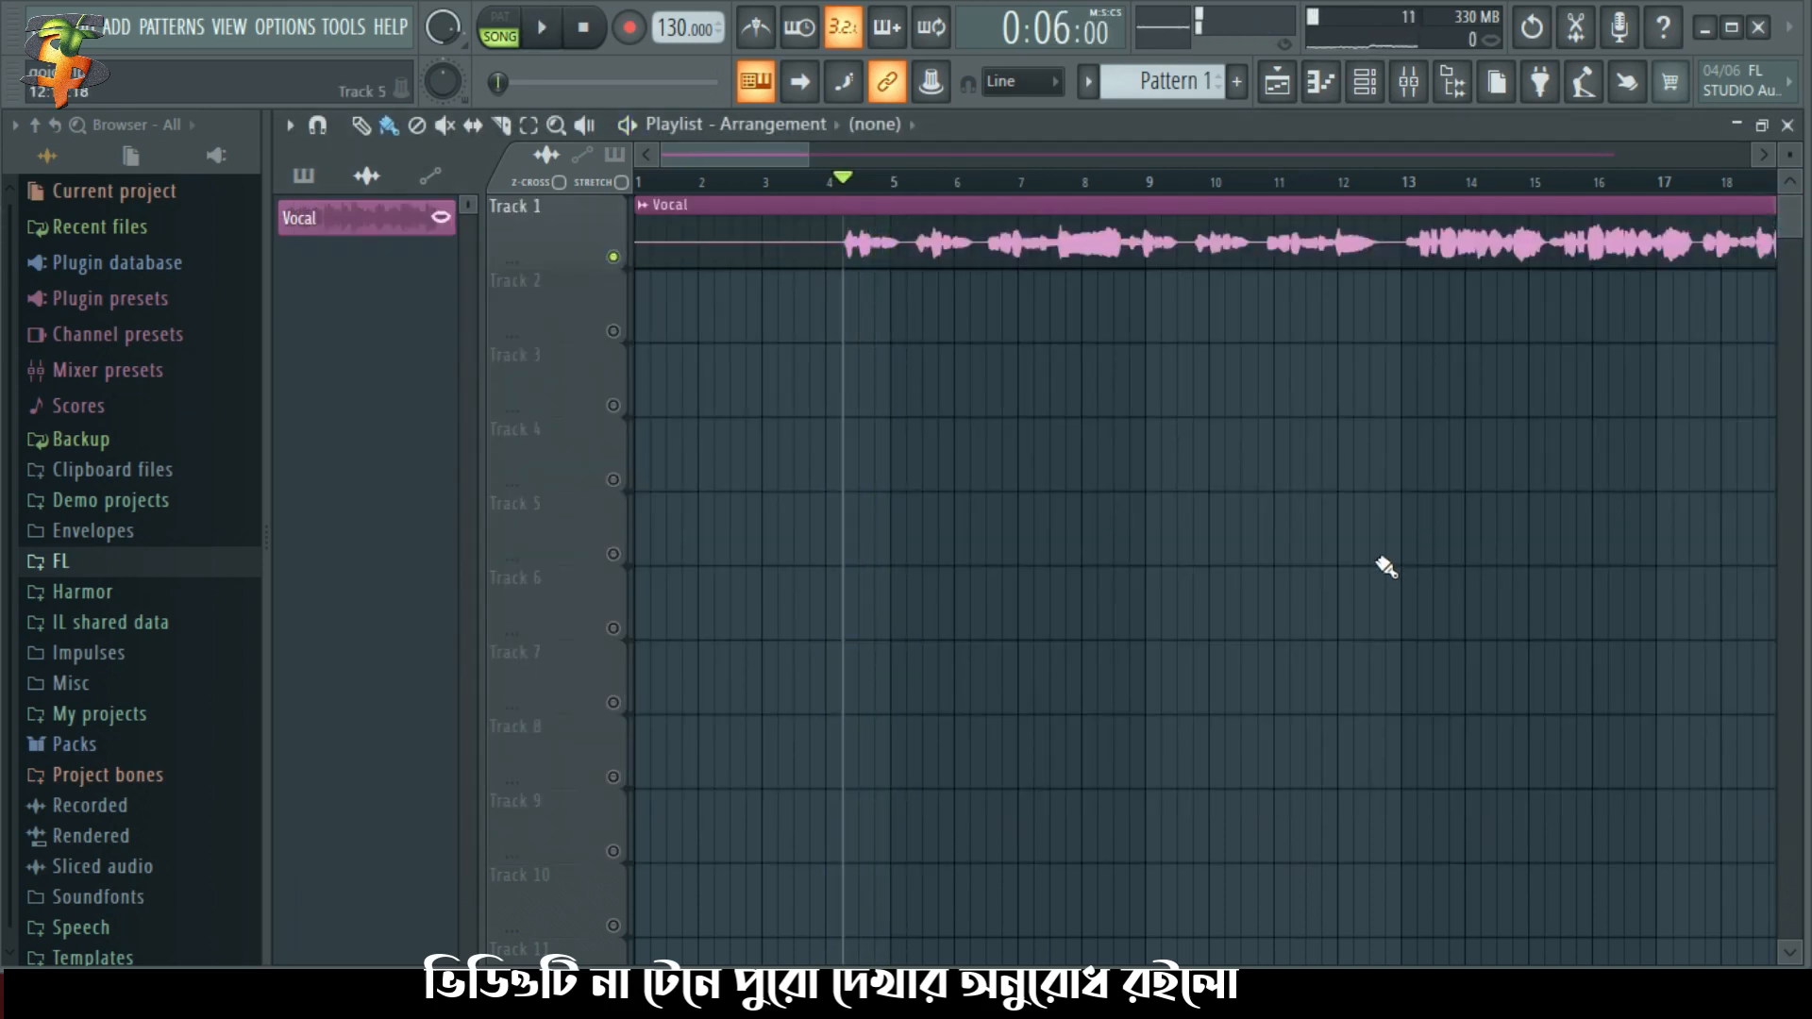
{"action": "left_click", "coordinate": [1408, 81]}
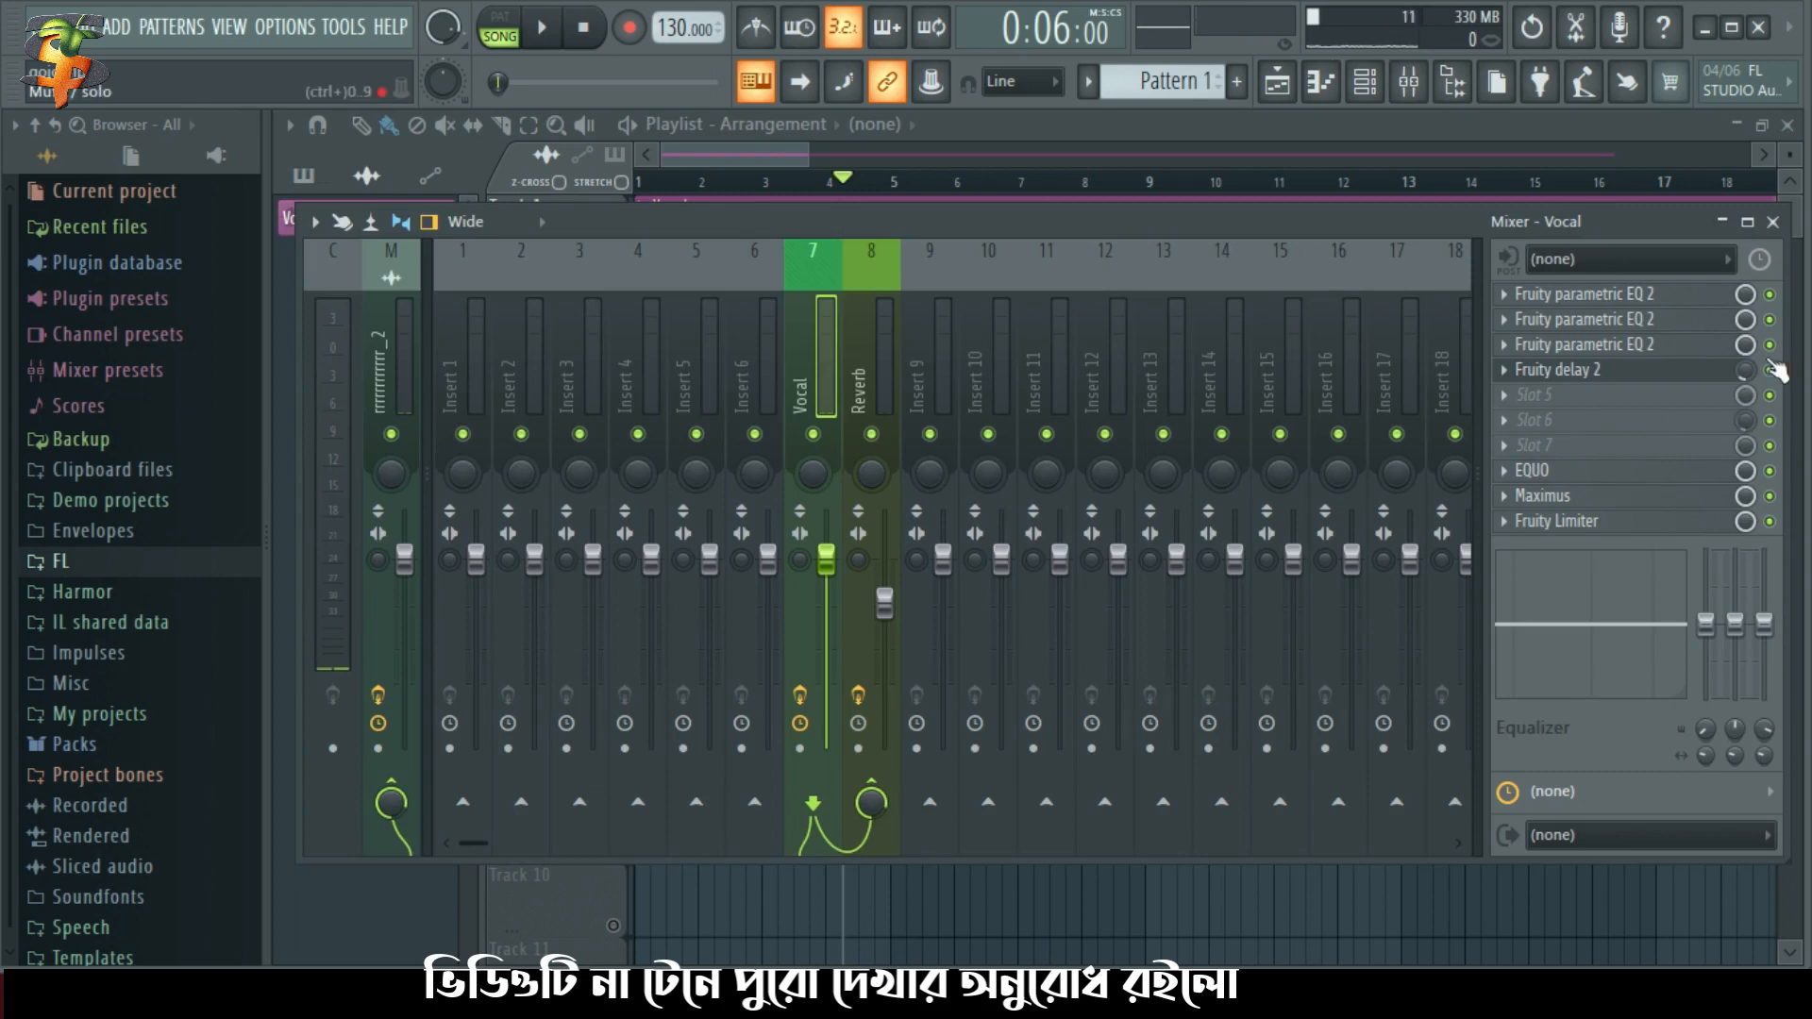
{"action": "left_click_drag", "start_coordinate": [1745, 370], "coordinate": [1745, 406]}
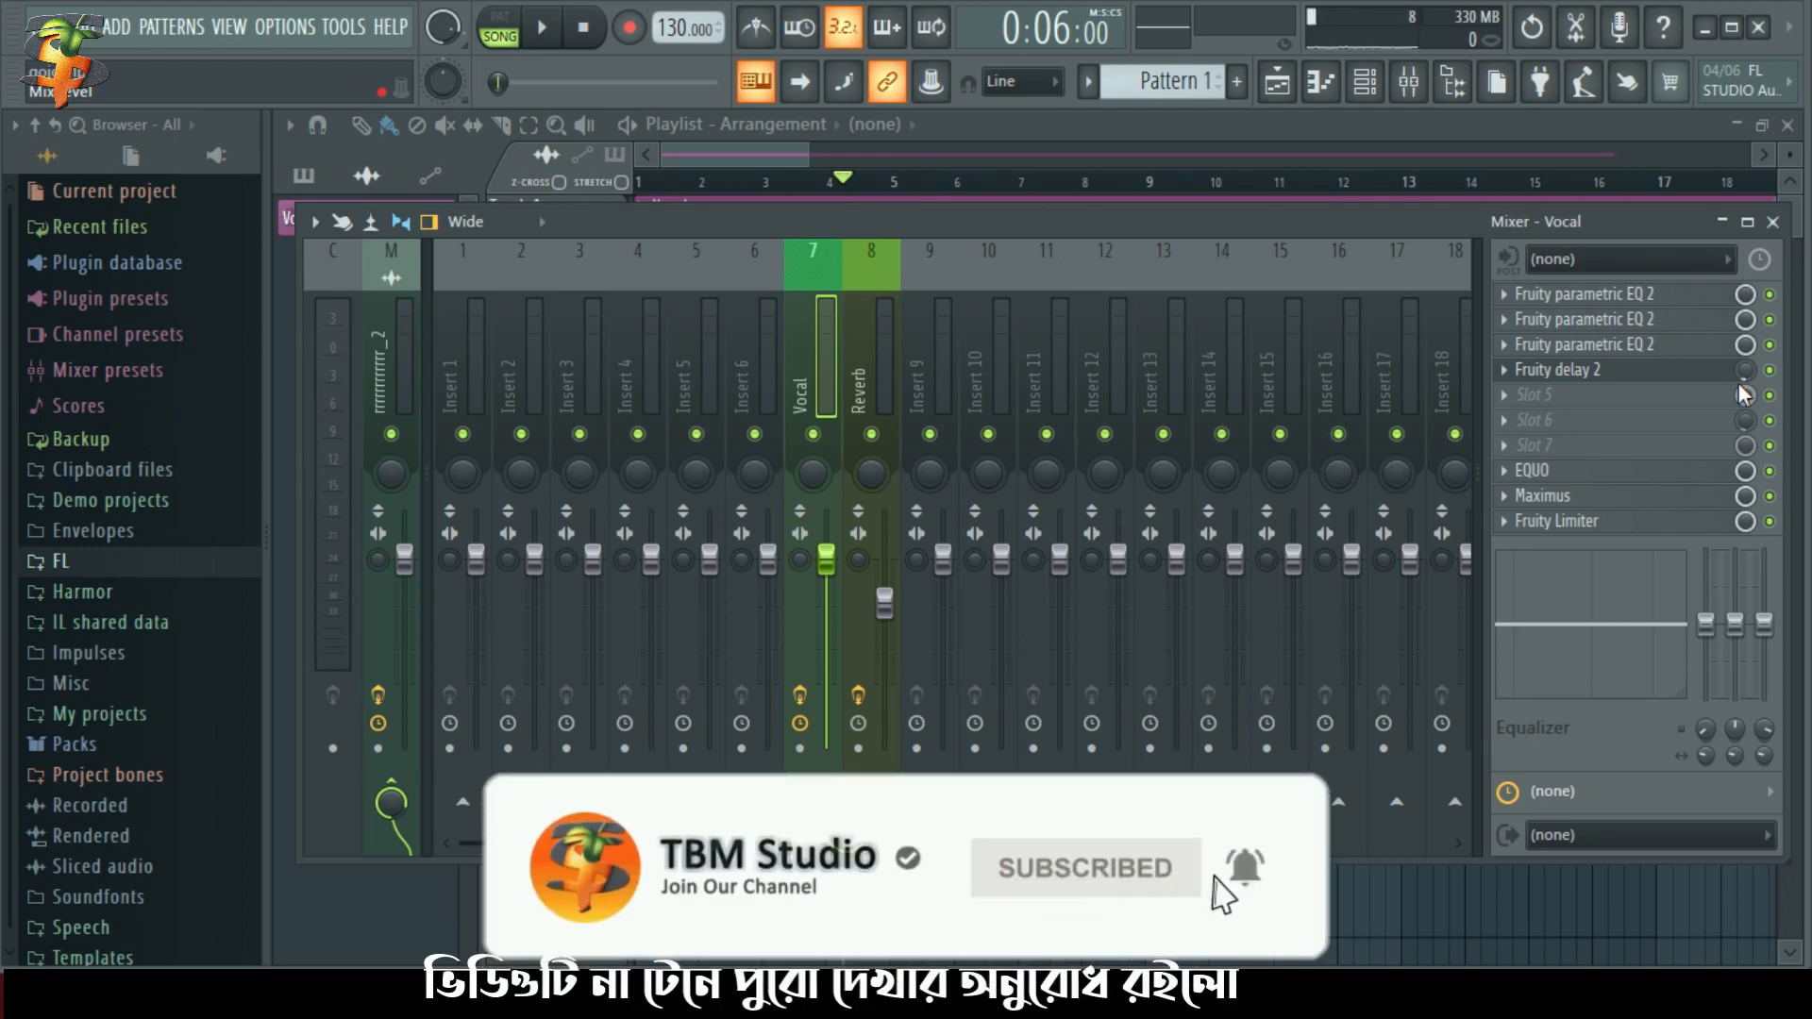
{"action": "key", "text": "space"}
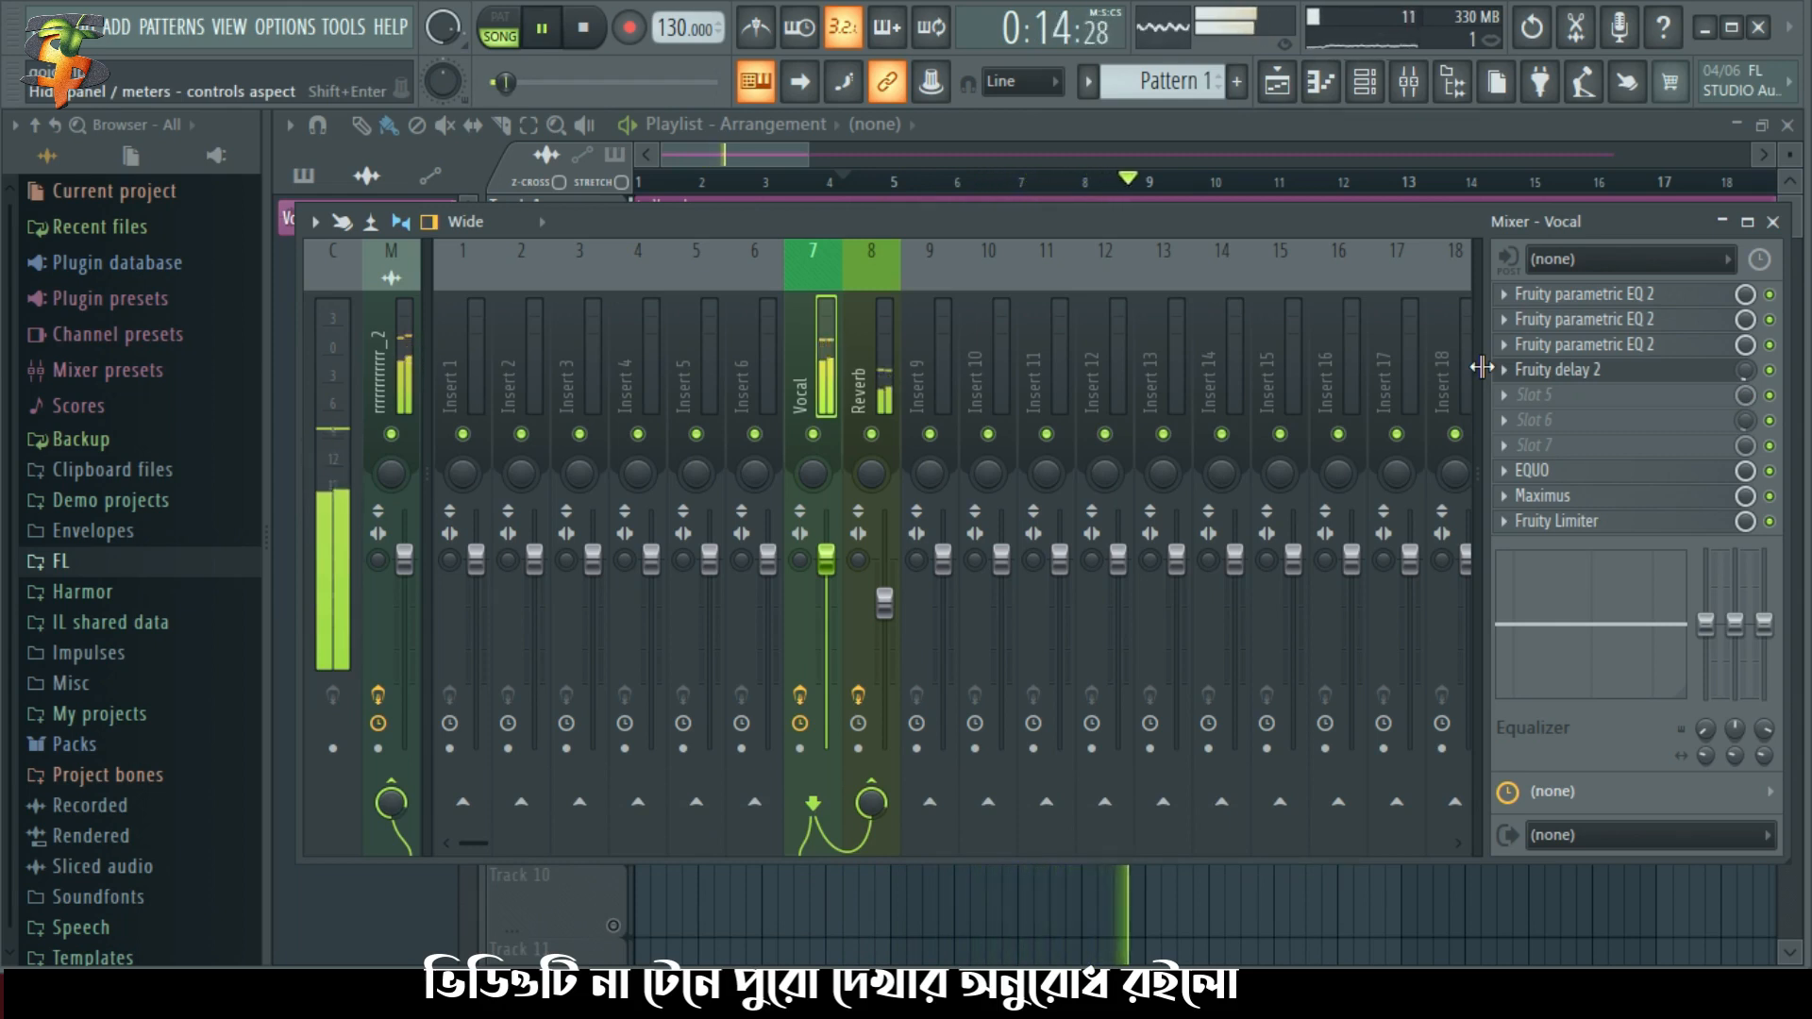
{"action": "key", "text": "space"}
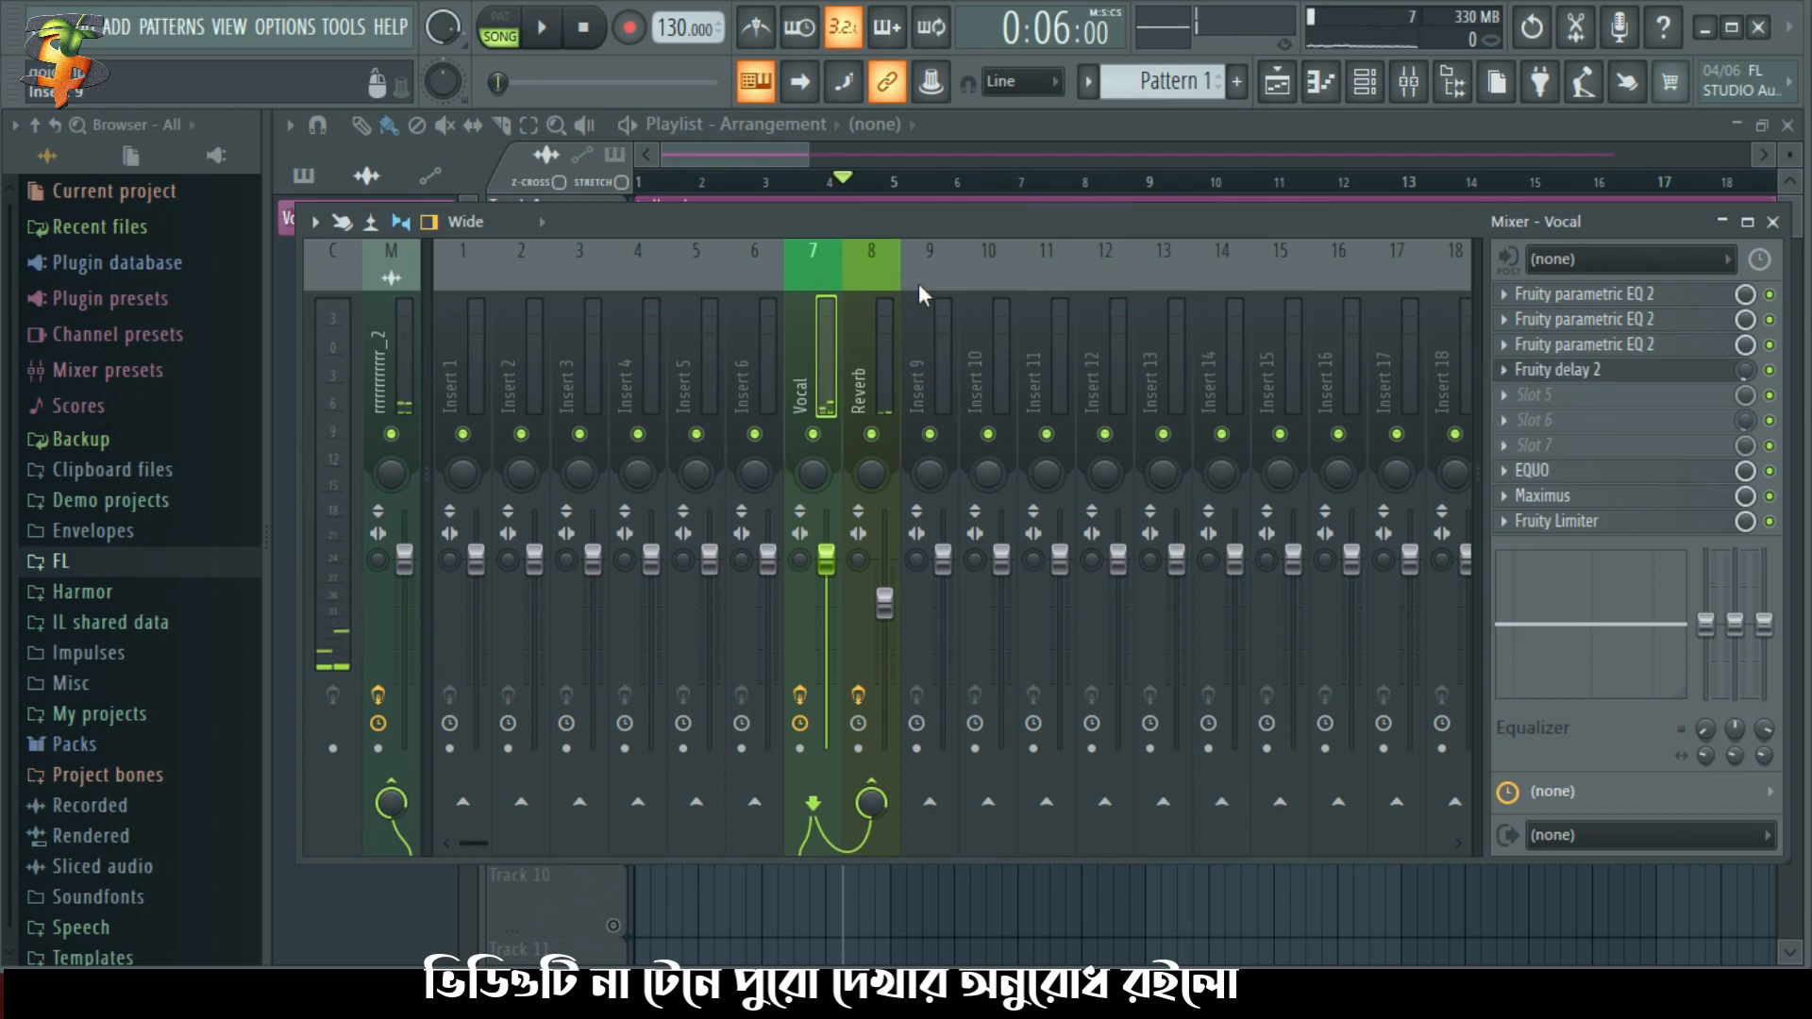
Delete Fruity Delay 2 from slot 4 of the Vocal mixer track
{"action": "left_click", "coordinate": [931, 322]}
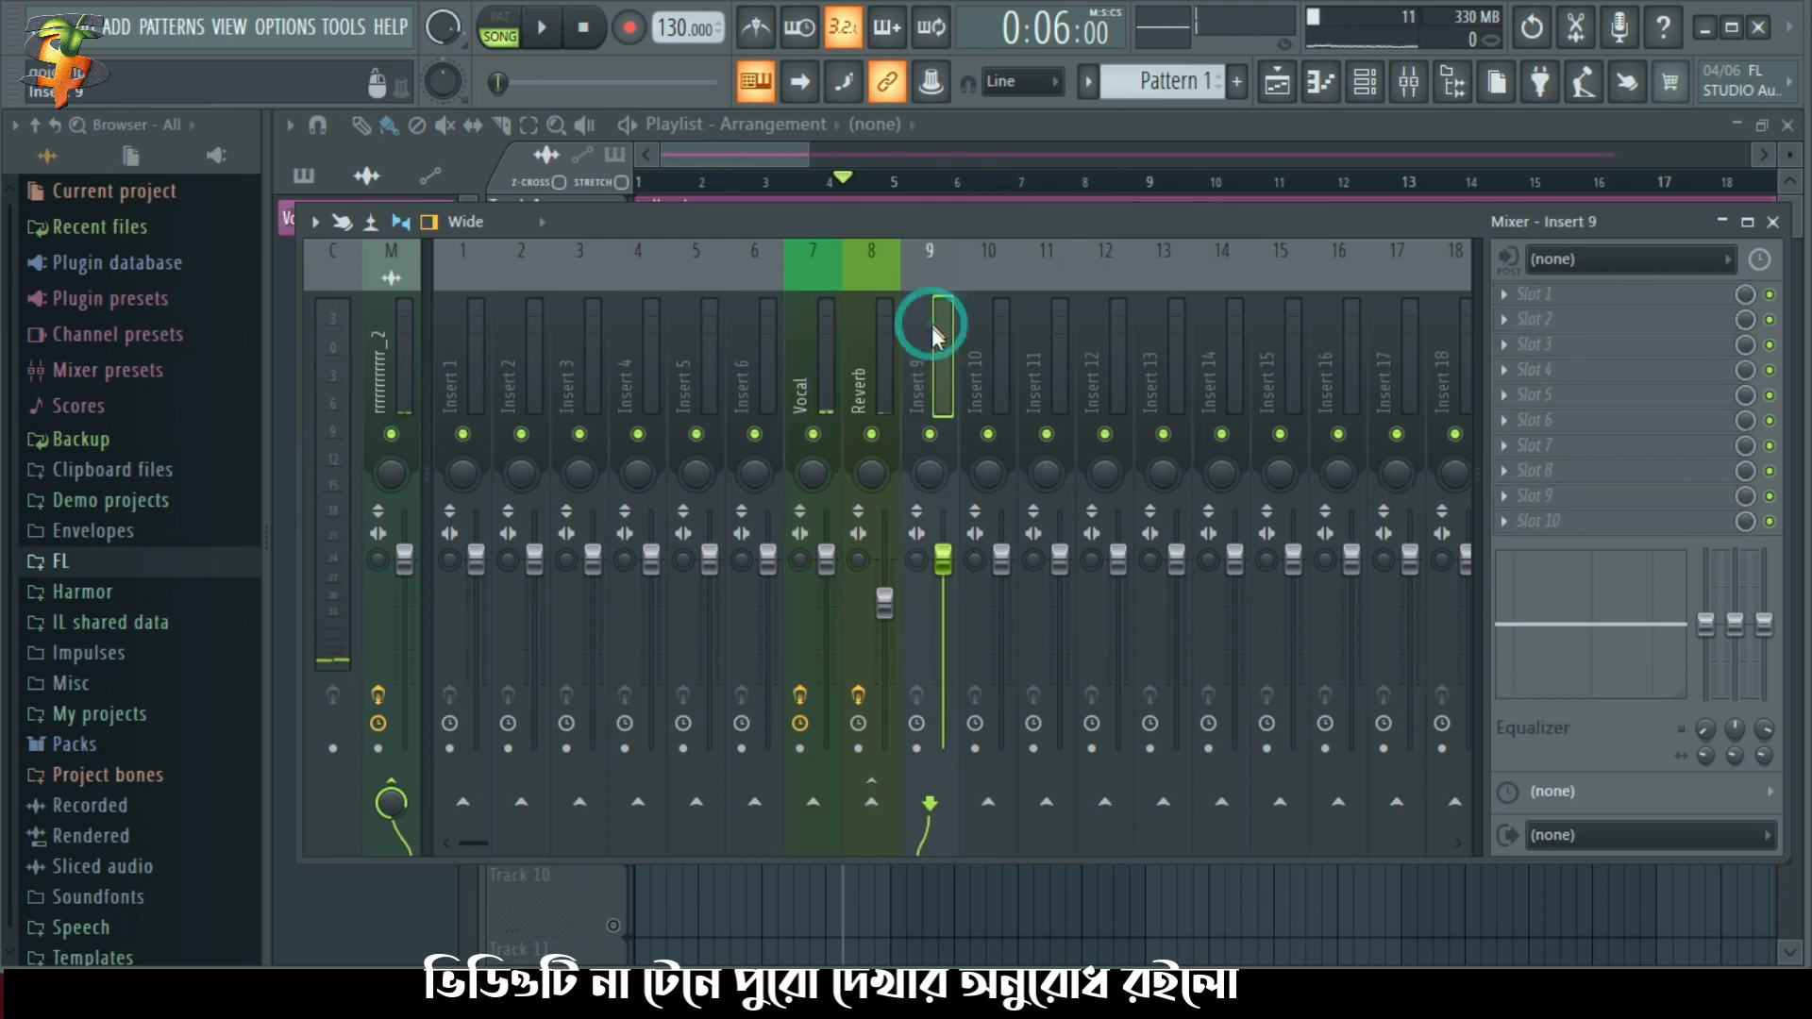
{"action": "left_click", "coordinate": [862, 332]}
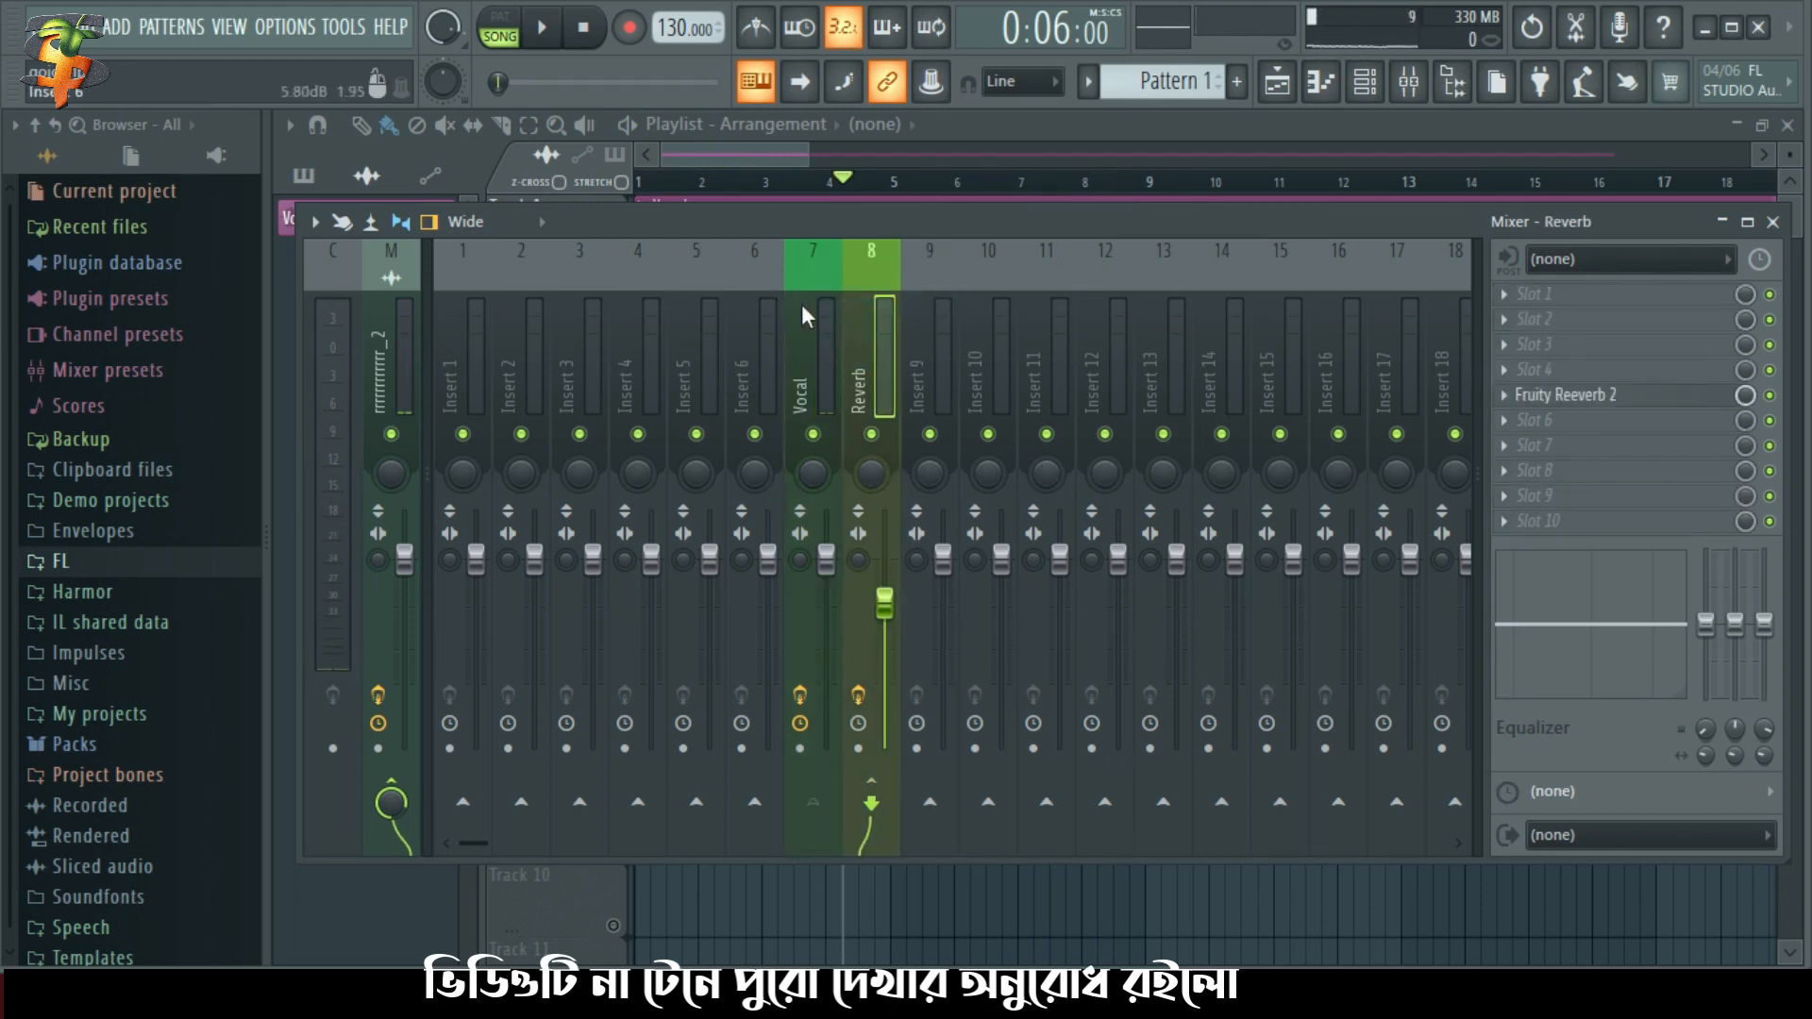
{"action": "left_click", "coordinate": [818, 325]}
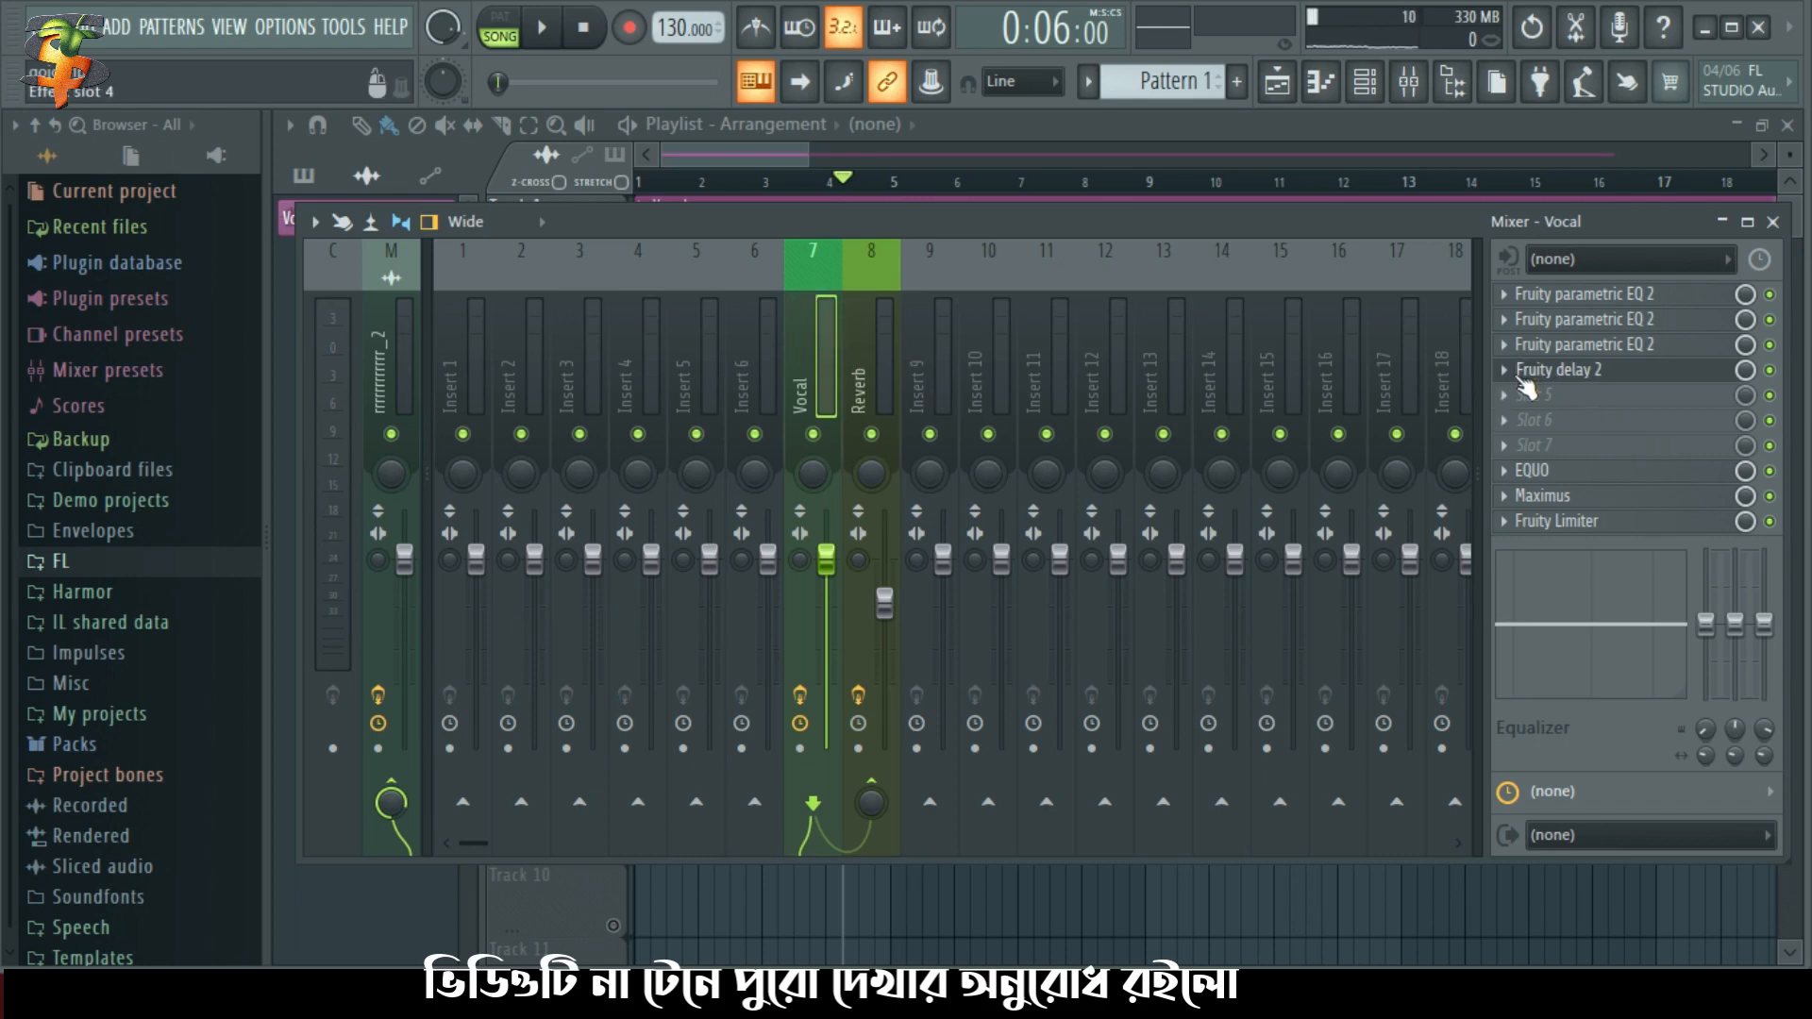
{"action": "right_click", "coordinate": [1527, 373]}
{"action": "left_click", "coordinate": [1529, 397]}
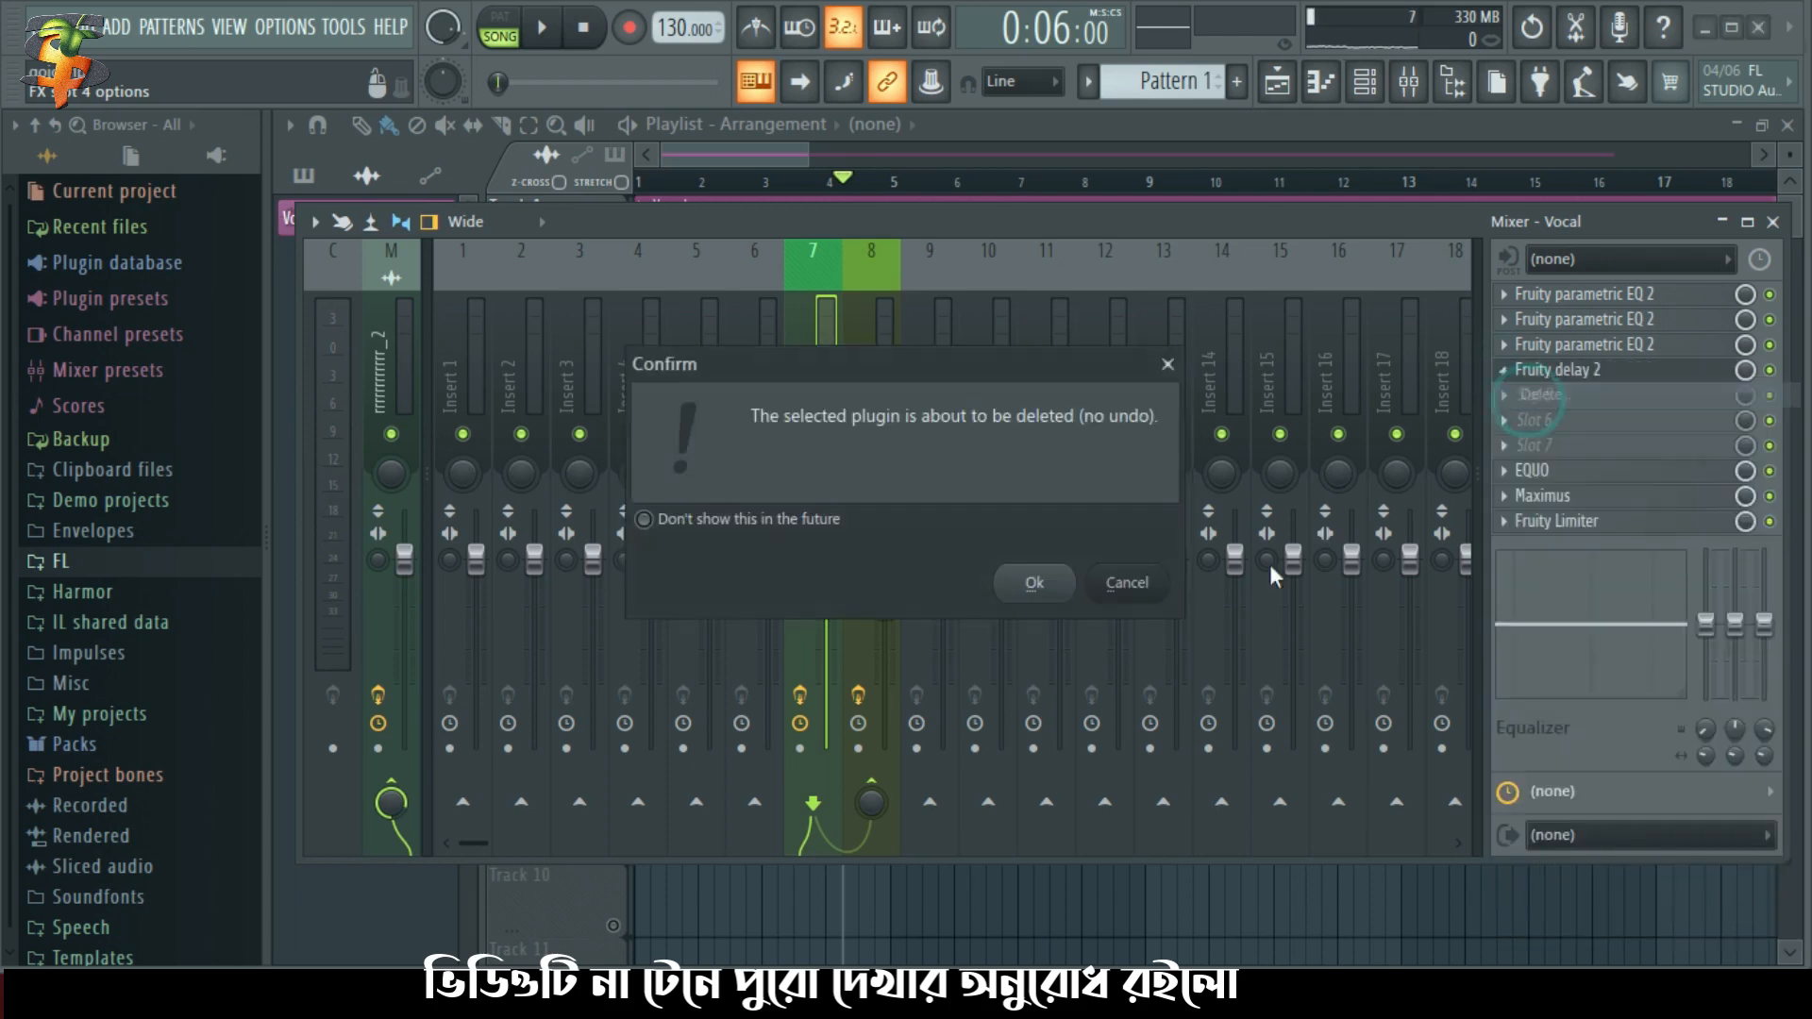
{"action": "left_click", "coordinate": [1038, 581]}
Send the Vocal track to Insert 9 and rename that insert Delay with a yellow colour
{"action": "left_click", "coordinate": [929, 802]}
{"action": "left_click", "coordinate": [919, 331]}
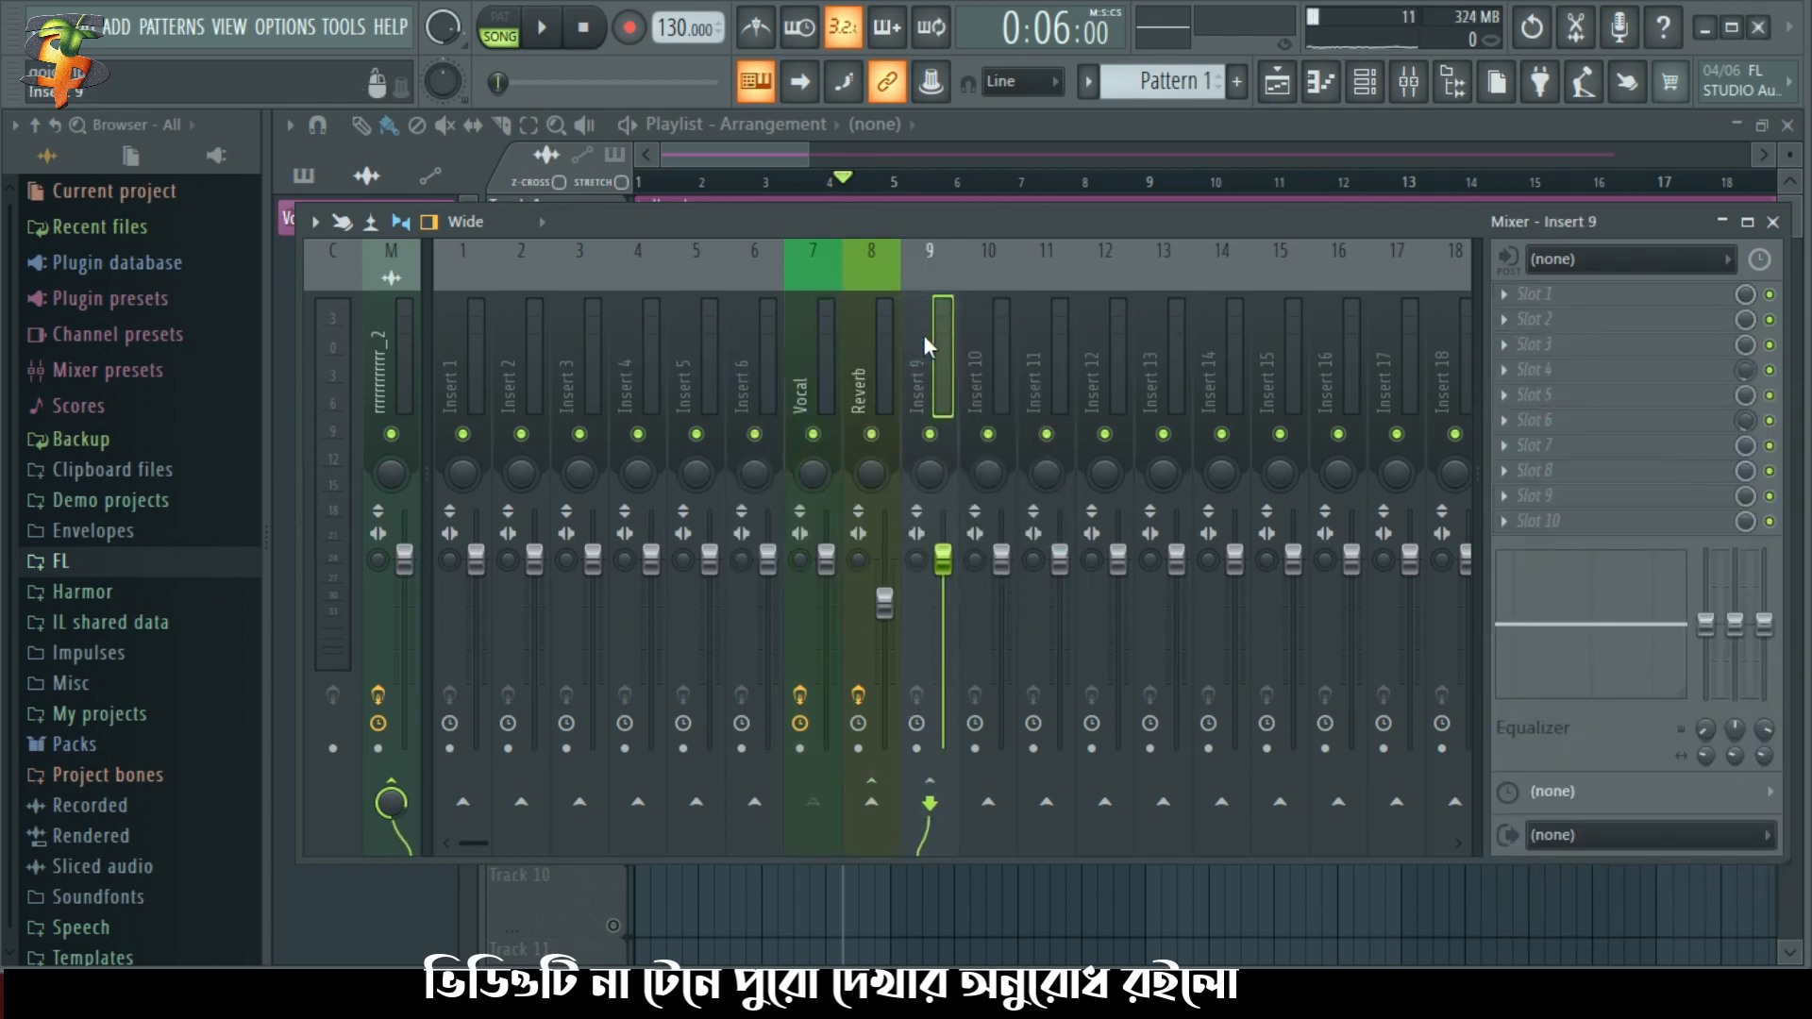
{"action": "double_click", "coordinate": [934, 340]}
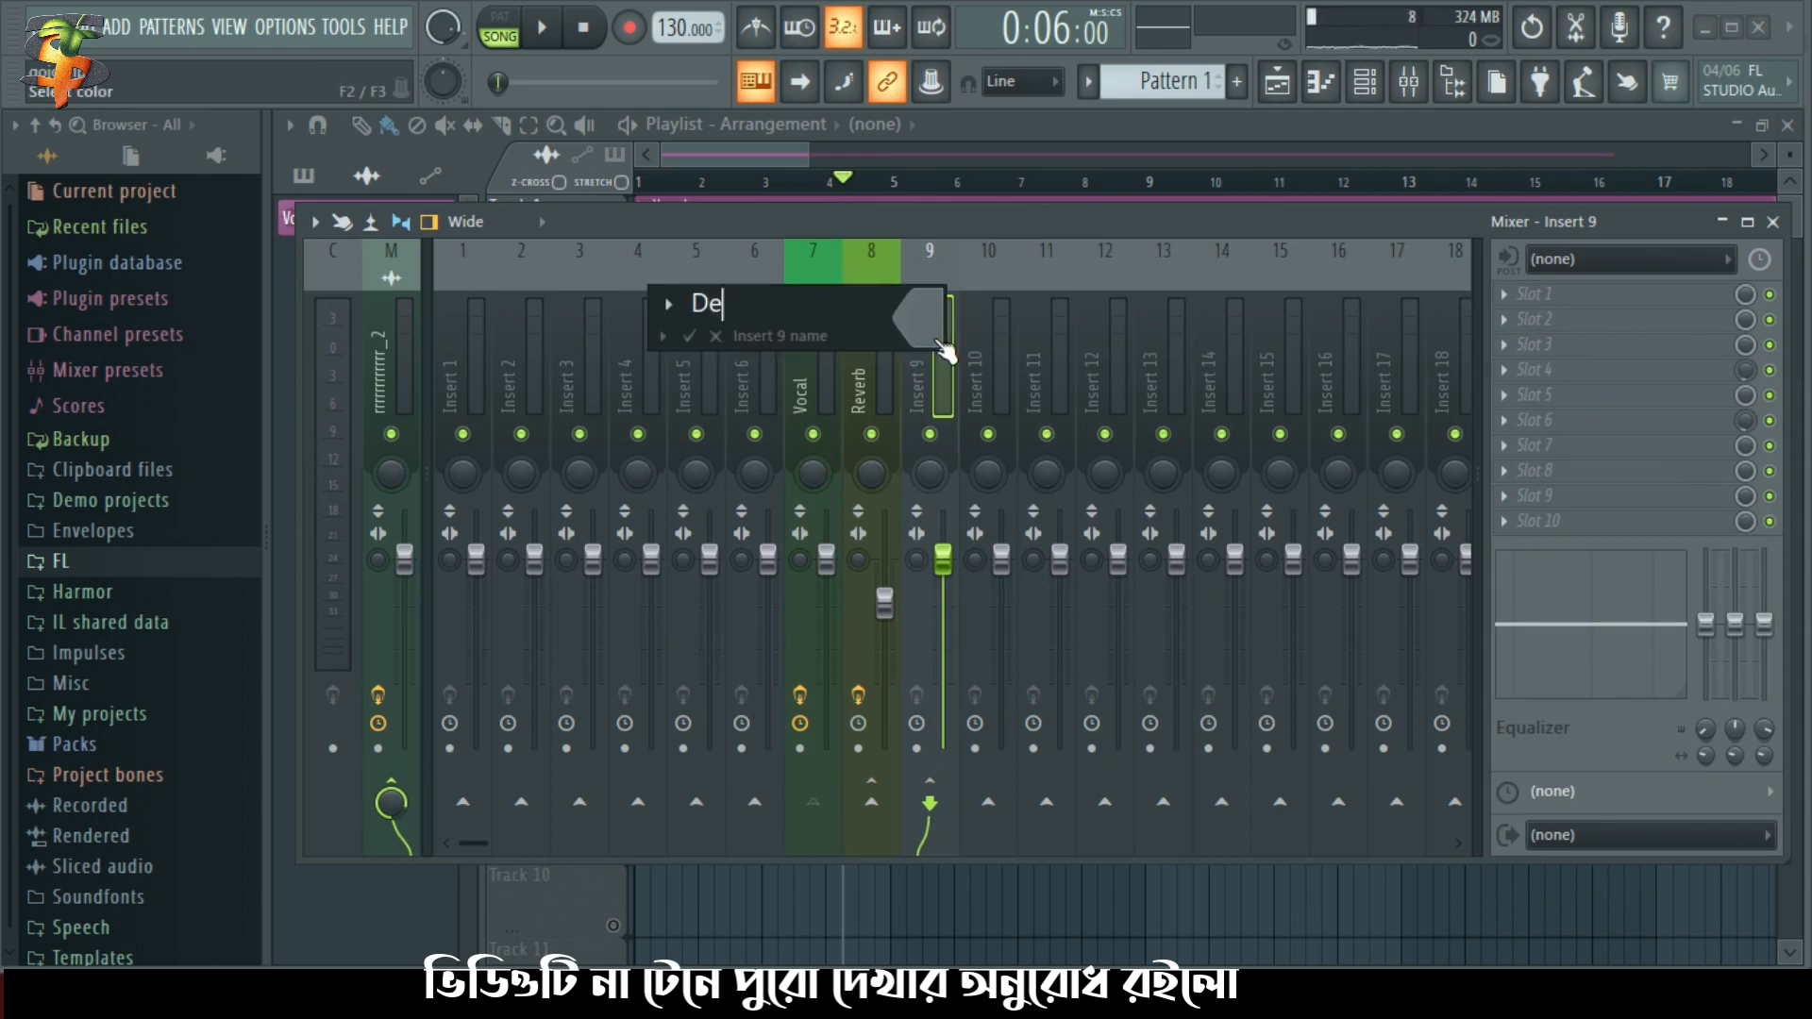
{"action": "type", "text": "Delay"}
{"action": "left_click", "coordinate": [935, 326]}
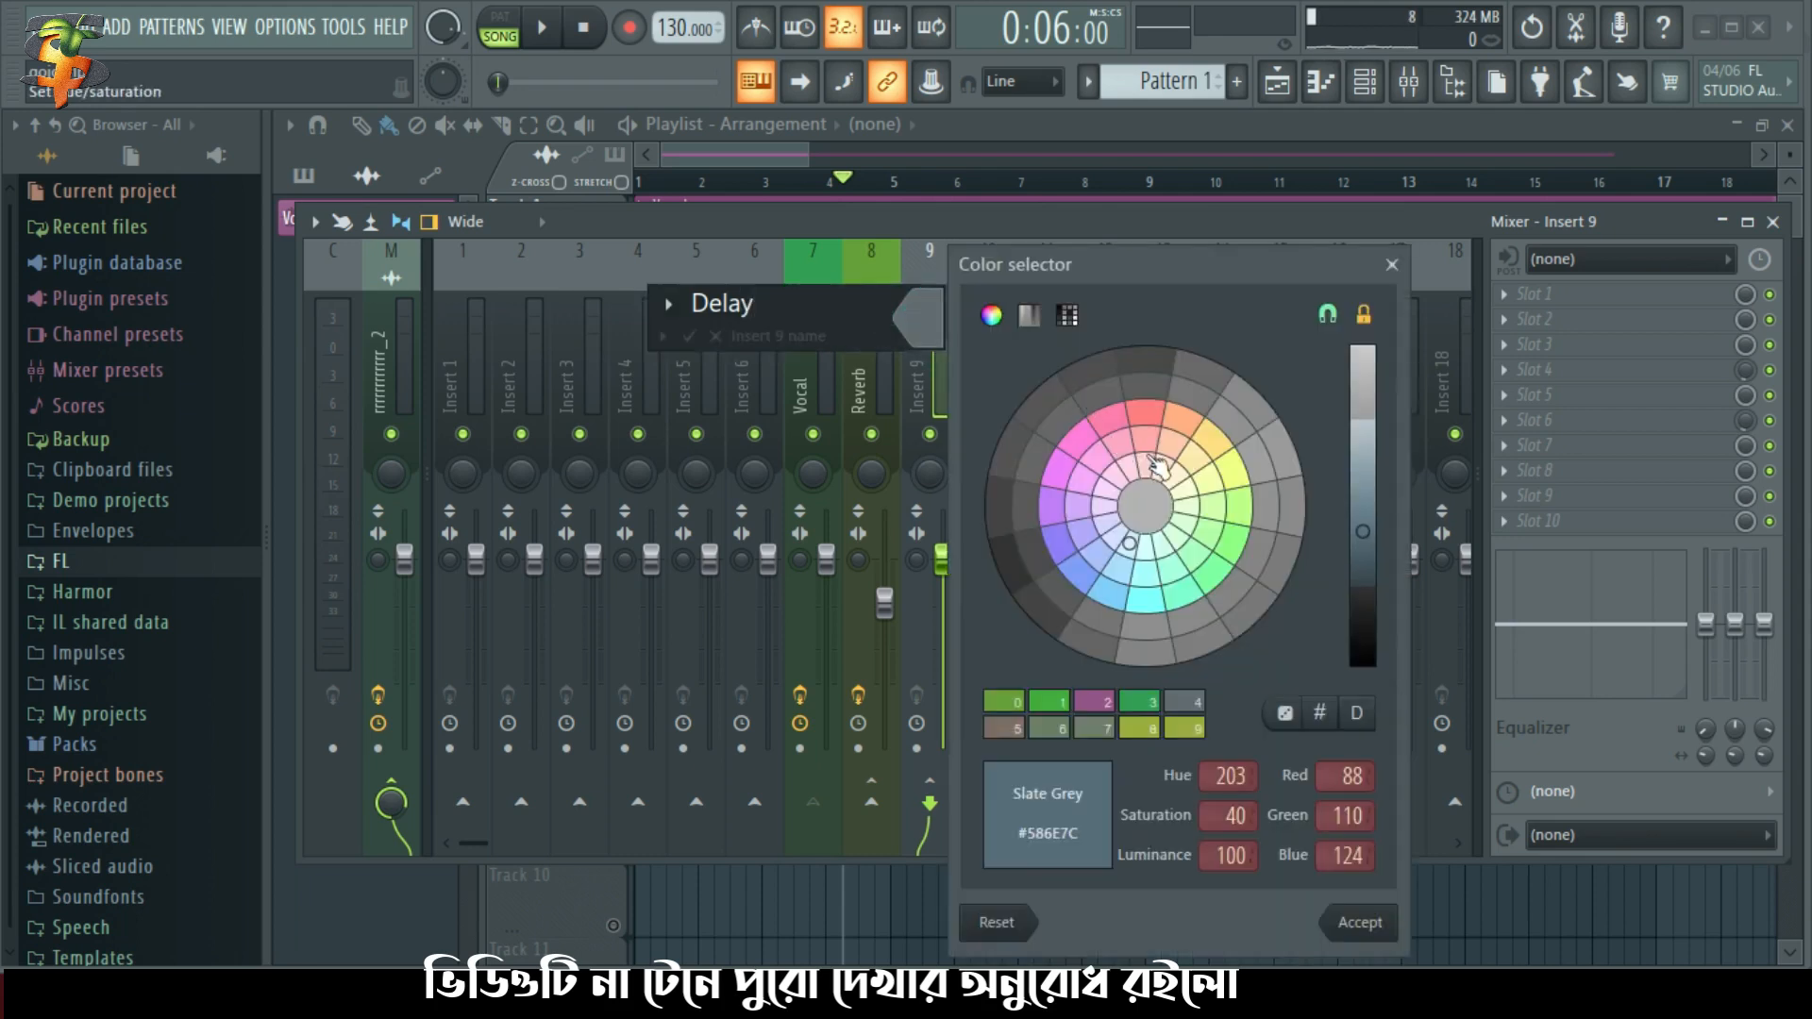
{"action": "left_click", "coordinate": [1217, 476]}
{"action": "key", "text": "Return"}
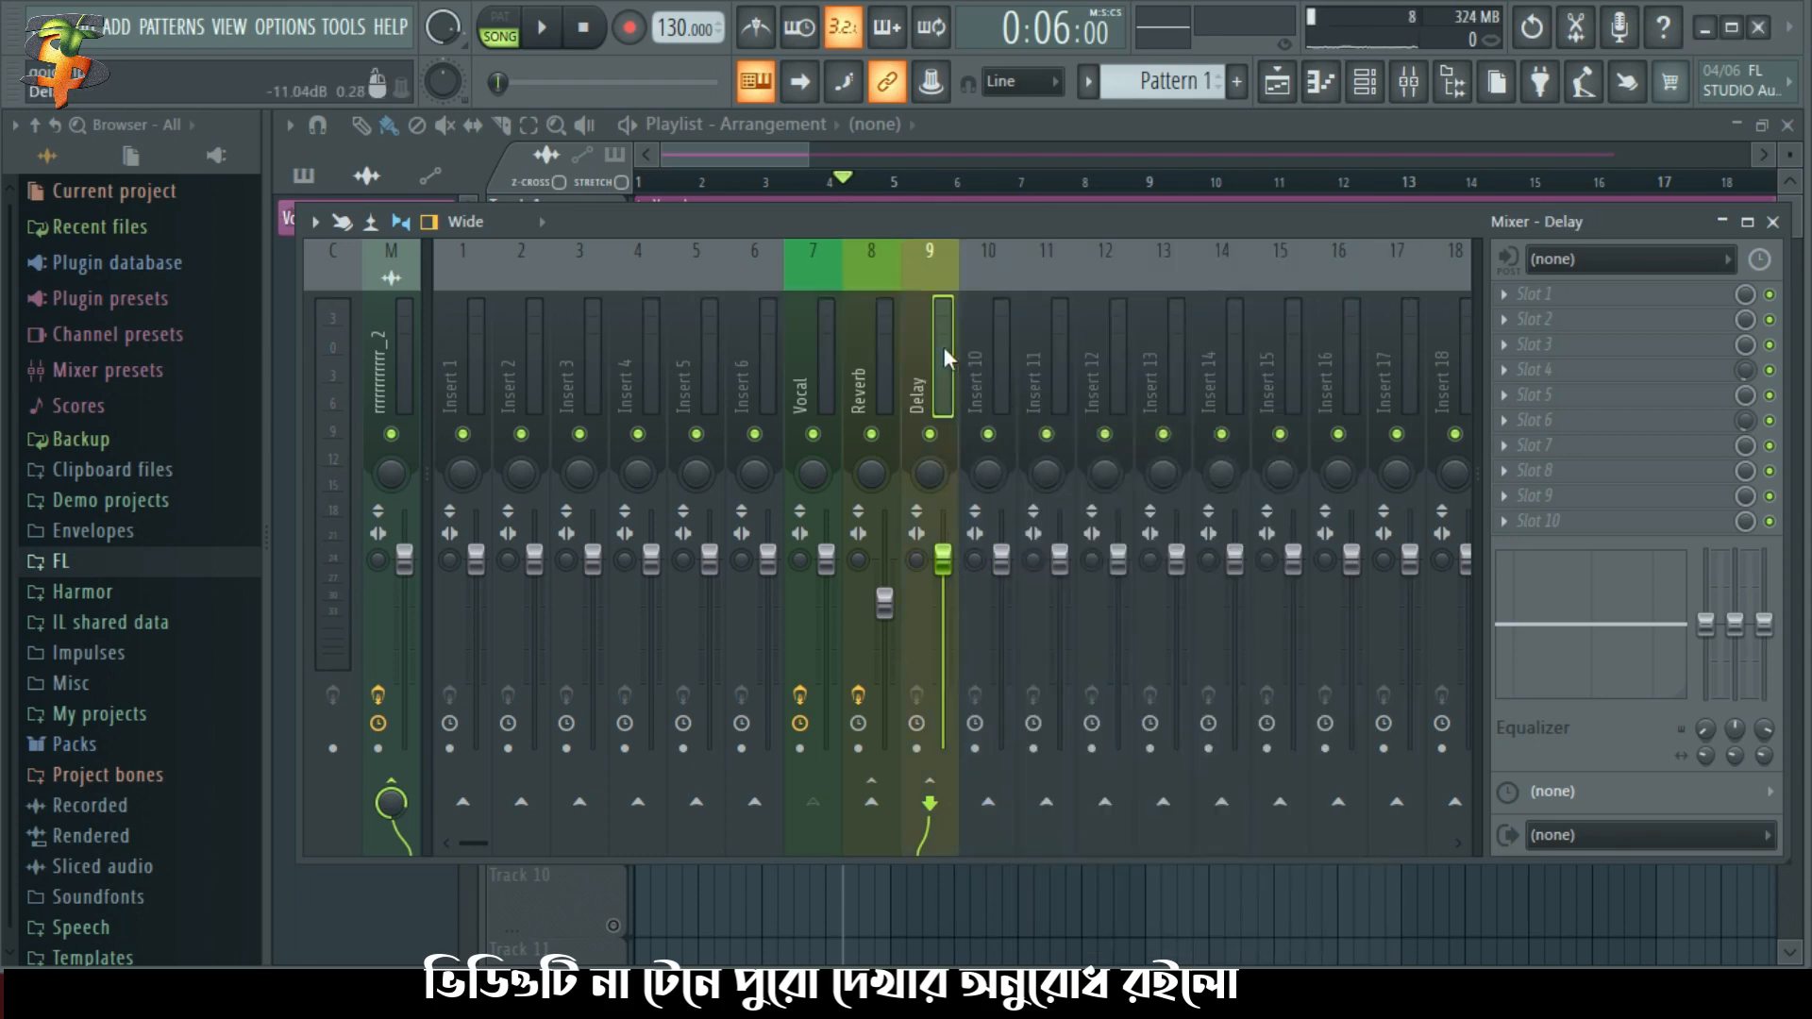
Load Fruity Delay 2 into slot 4 of the Delay mixer track and close its editor
{"action": "left_click", "coordinate": [1546, 372]}
{"action": "mouse_move", "coordinate": [1548, 370]}
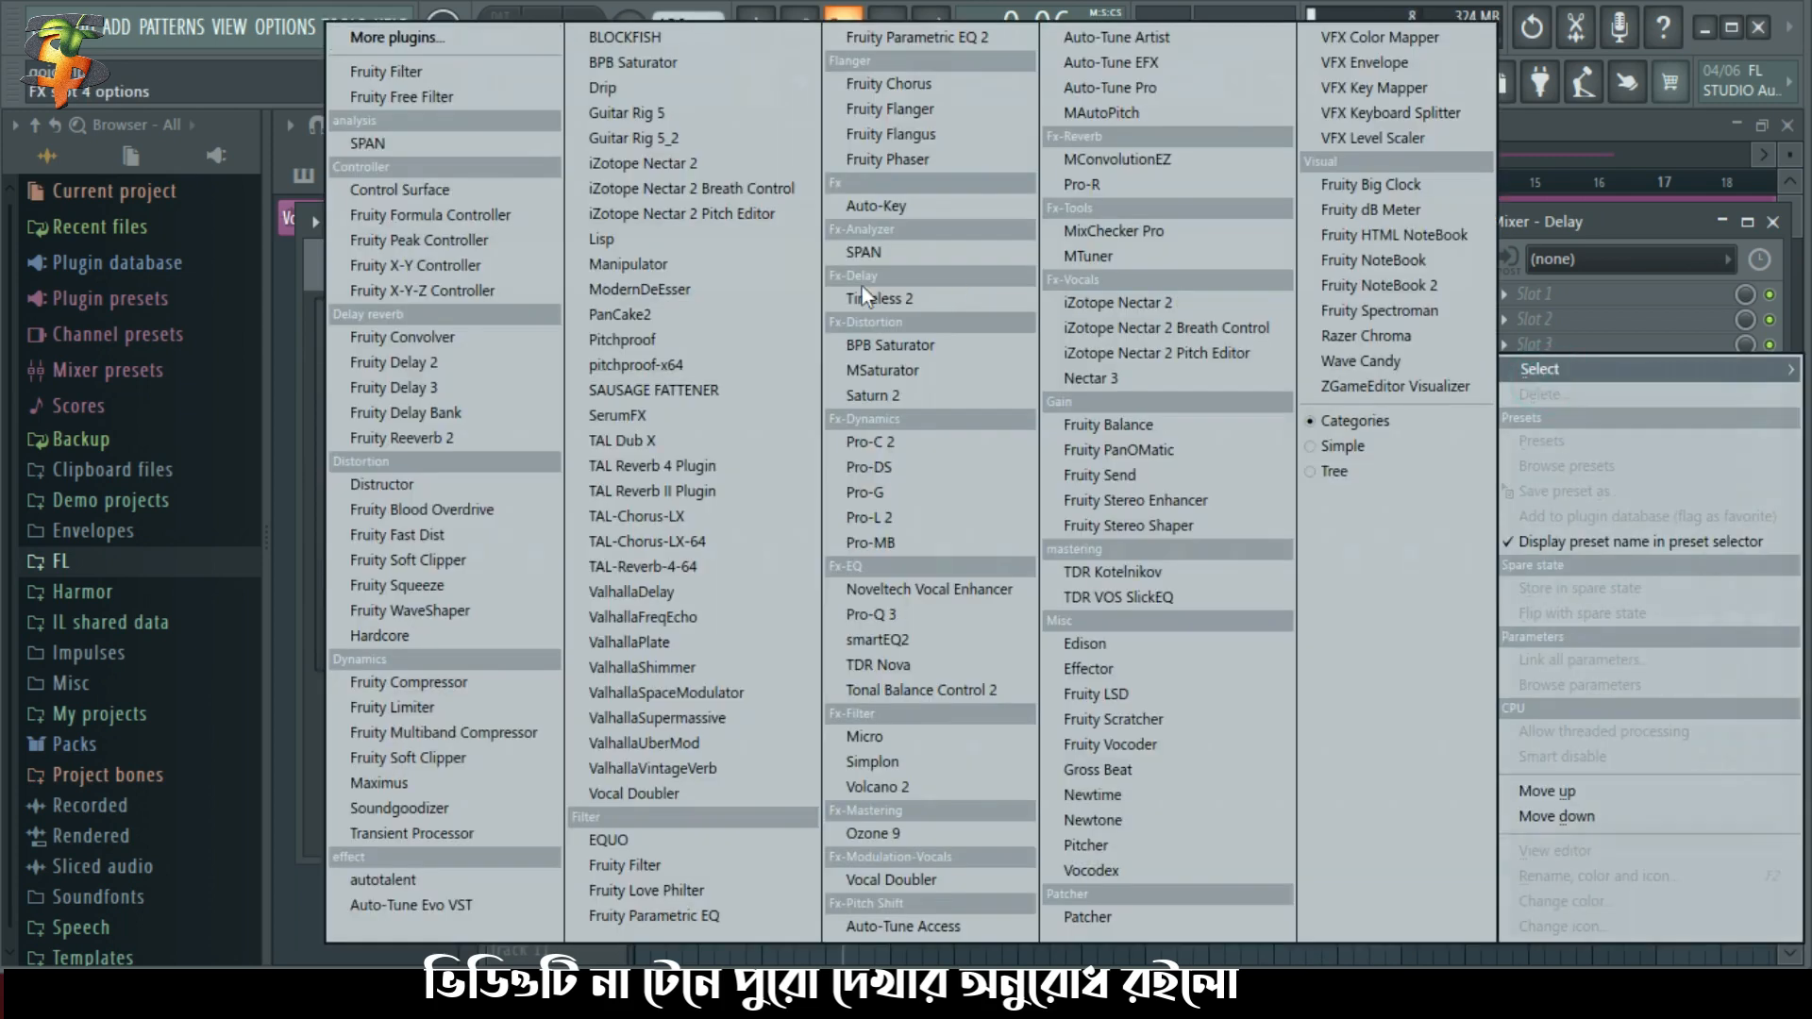
{"action": "left_click", "coordinate": [439, 365]}
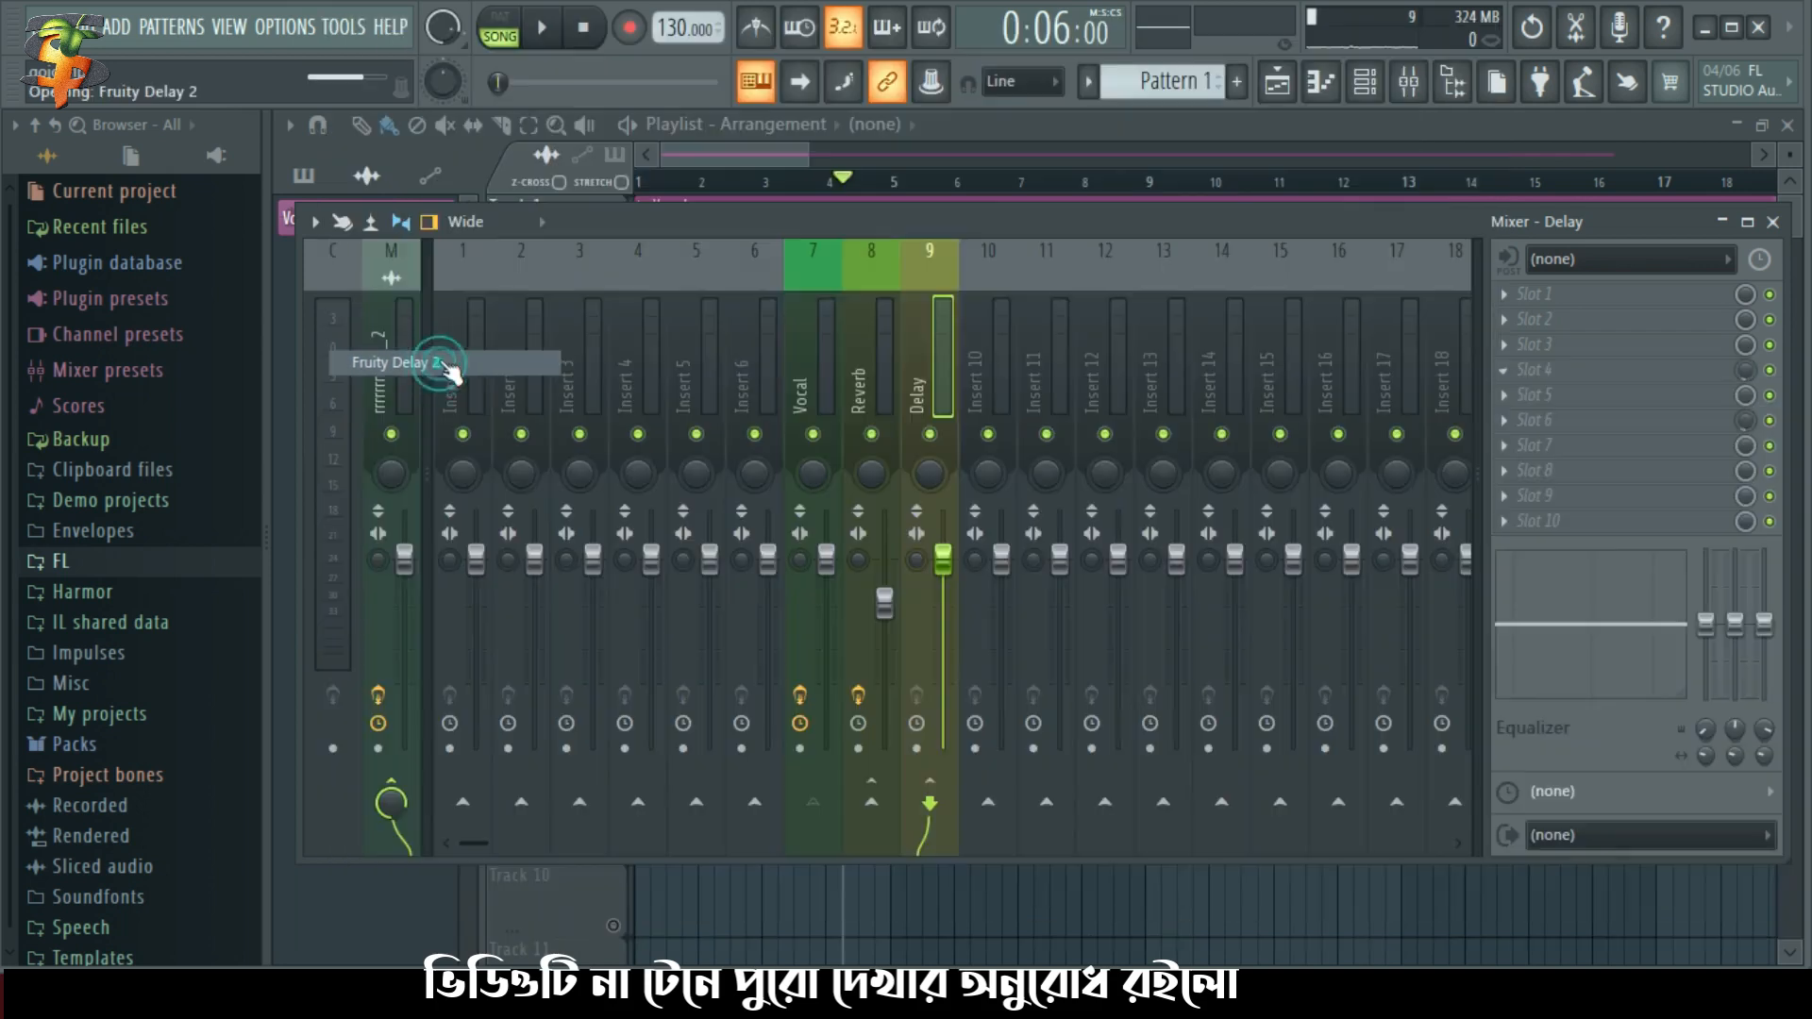
{"action": "left_click_drag", "start_coordinate": [896, 577], "coordinate": [901, 557]}
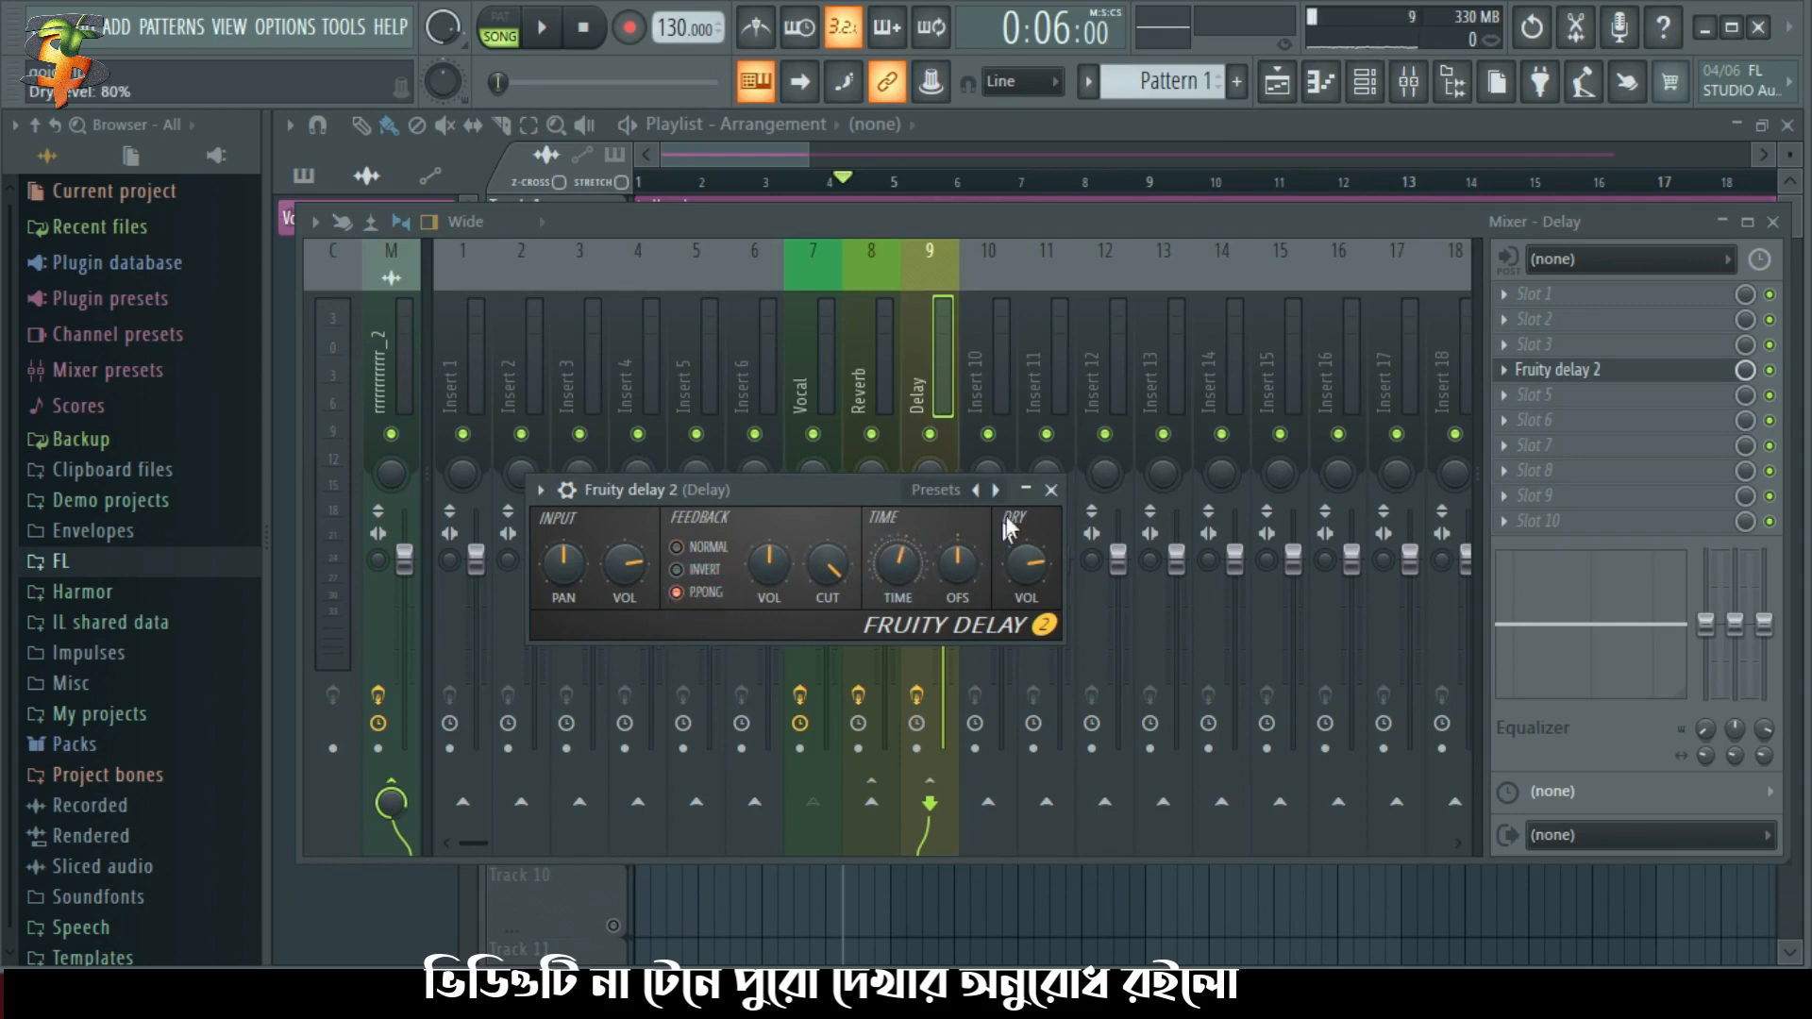
{"action": "left_click", "coordinate": [1050, 490]}
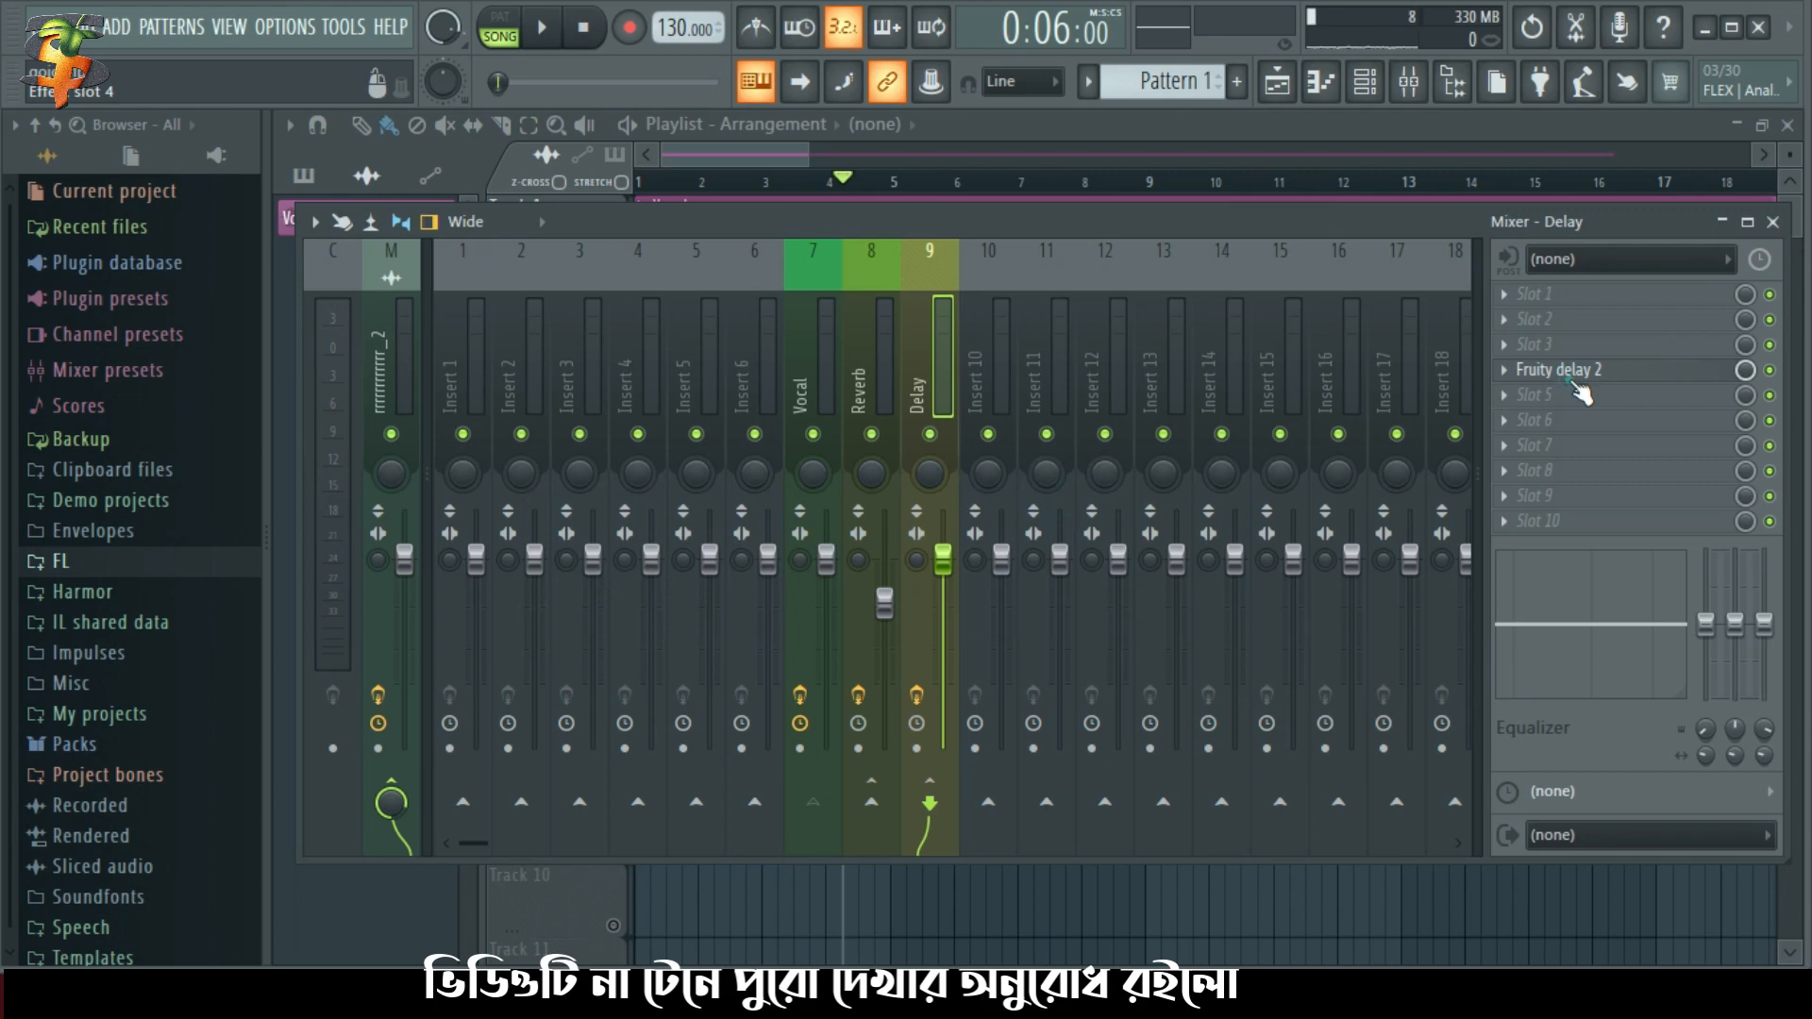
Apply the Widen preset to the Delay track's Fruity Delay 2 and raise its delay time slightly
{"action": "left_click", "coordinate": [1612, 372]}
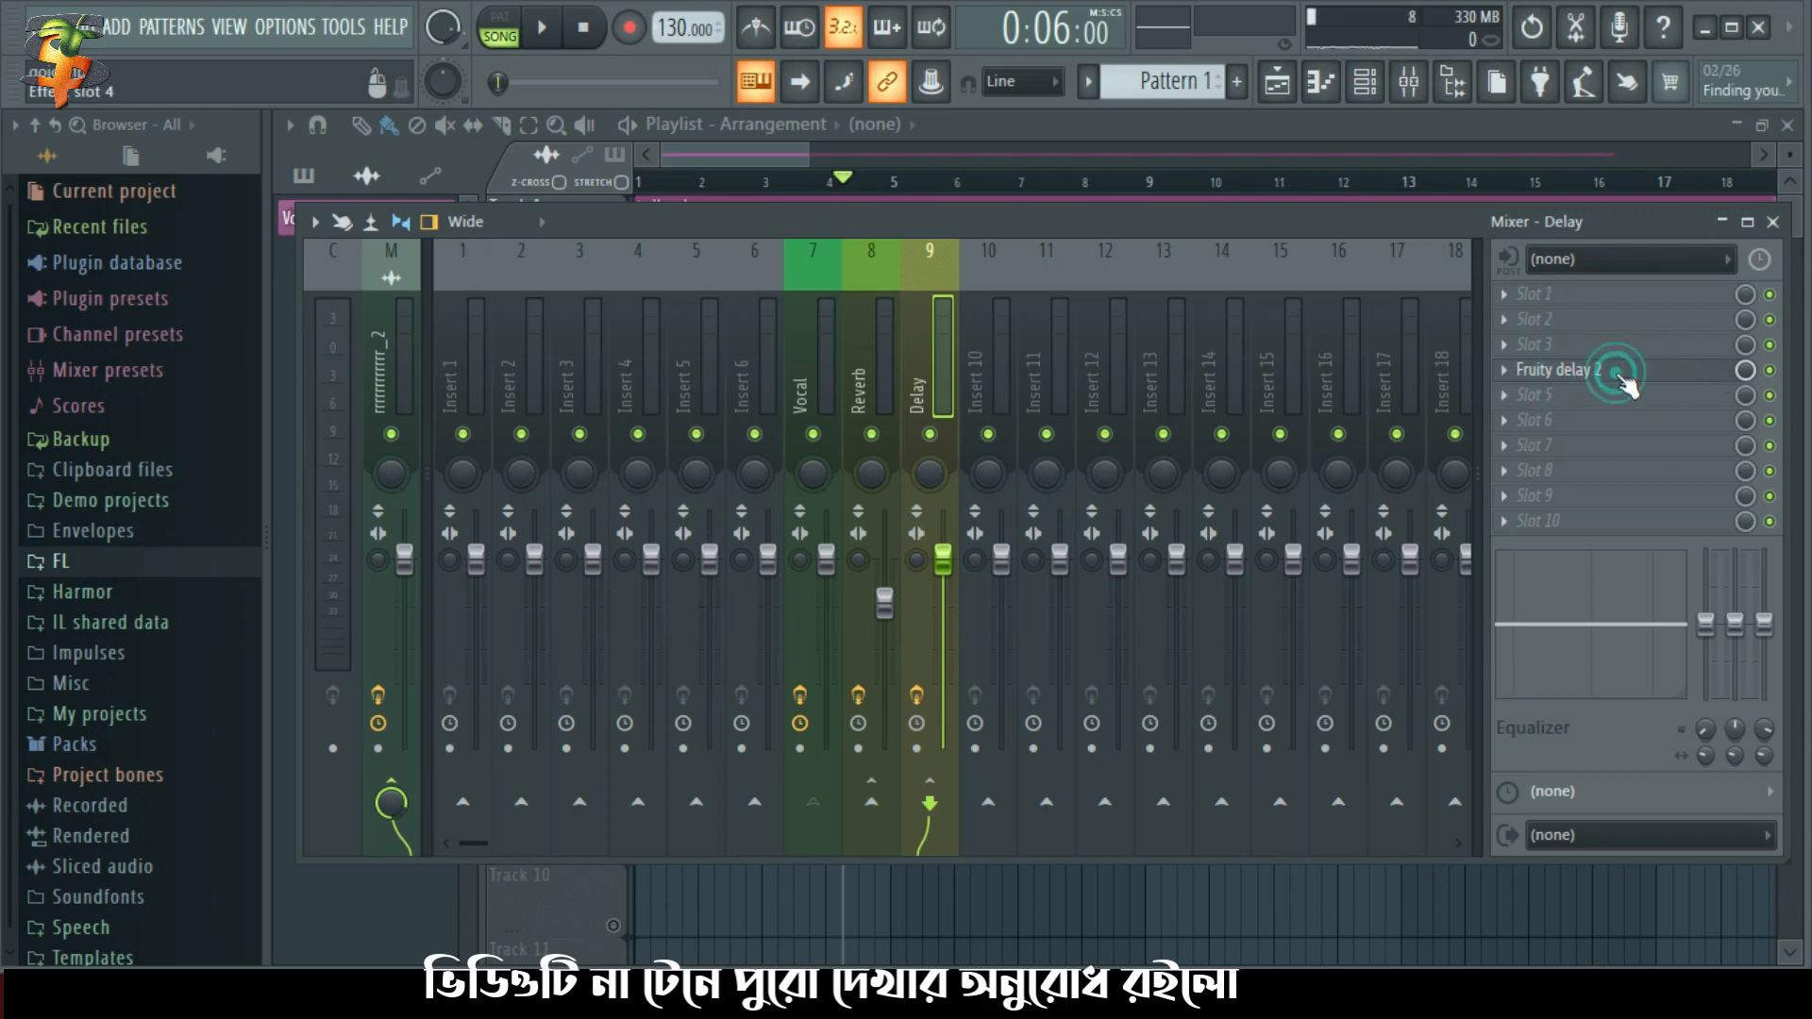
{"action": "left_click", "coordinate": [1602, 371]}
{"action": "left_click", "coordinate": [1566, 373]}
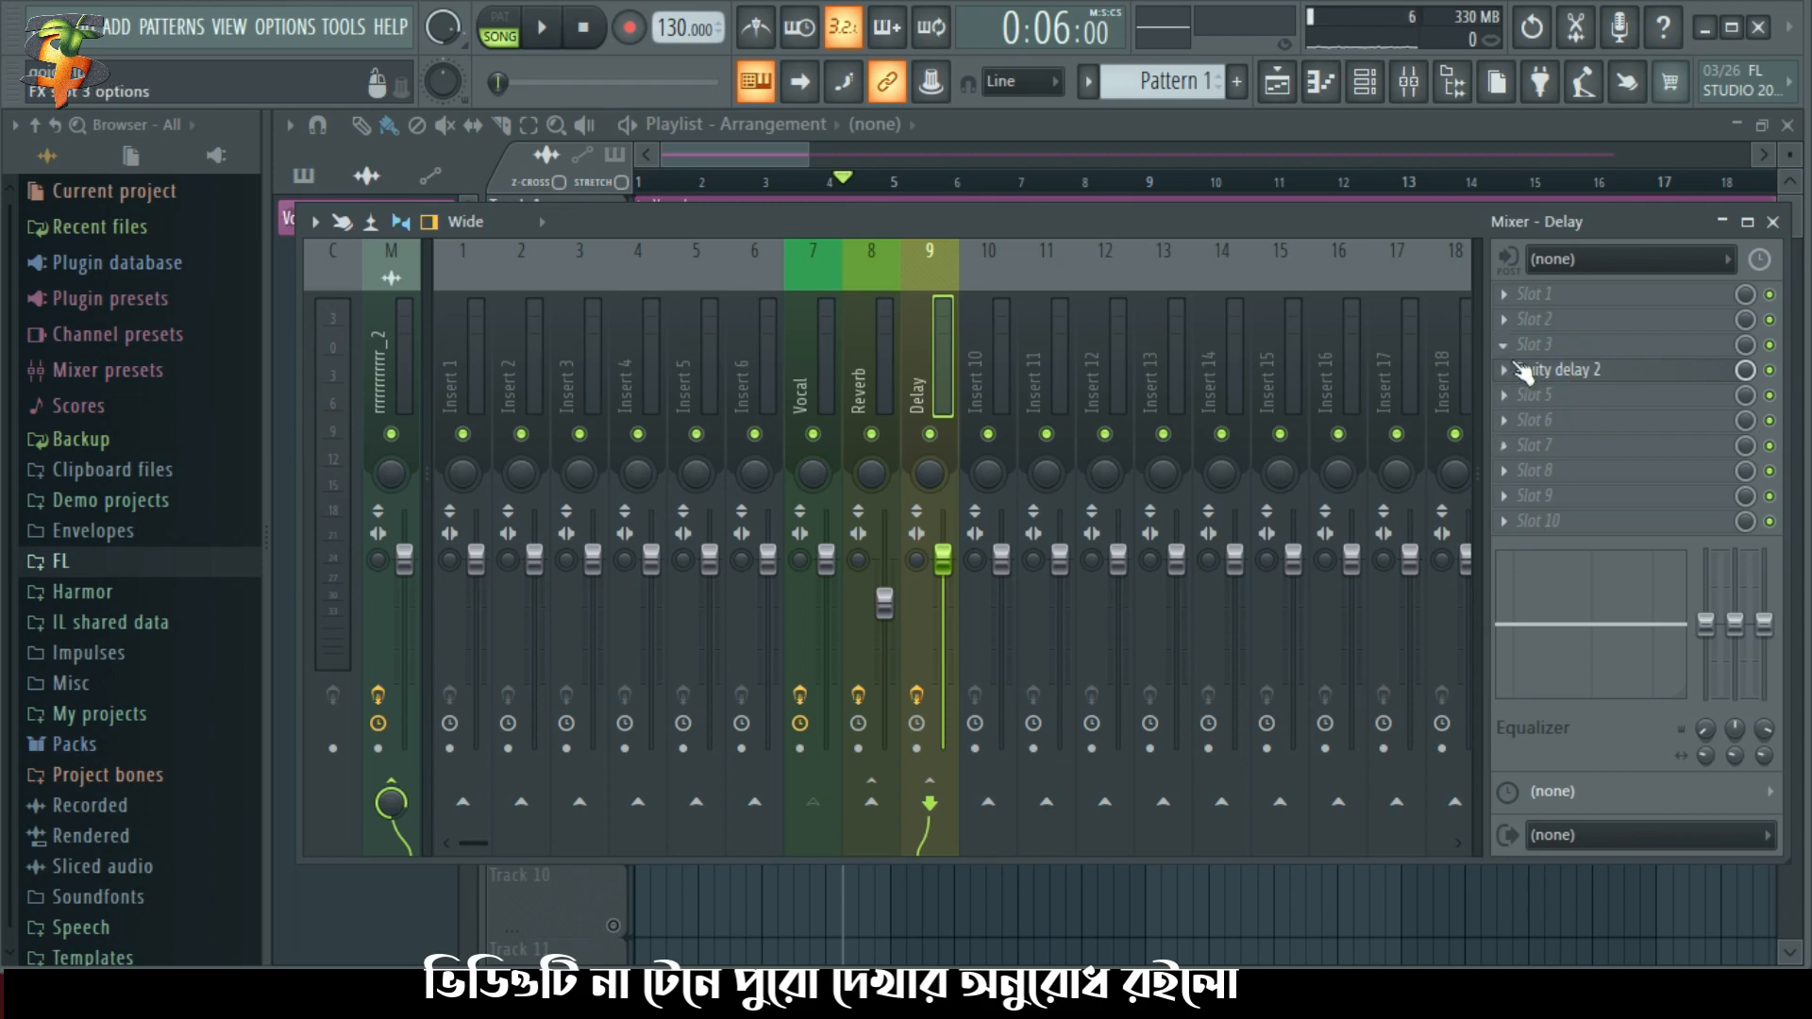
{"action": "left_click", "coordinate": [1562, 371]}
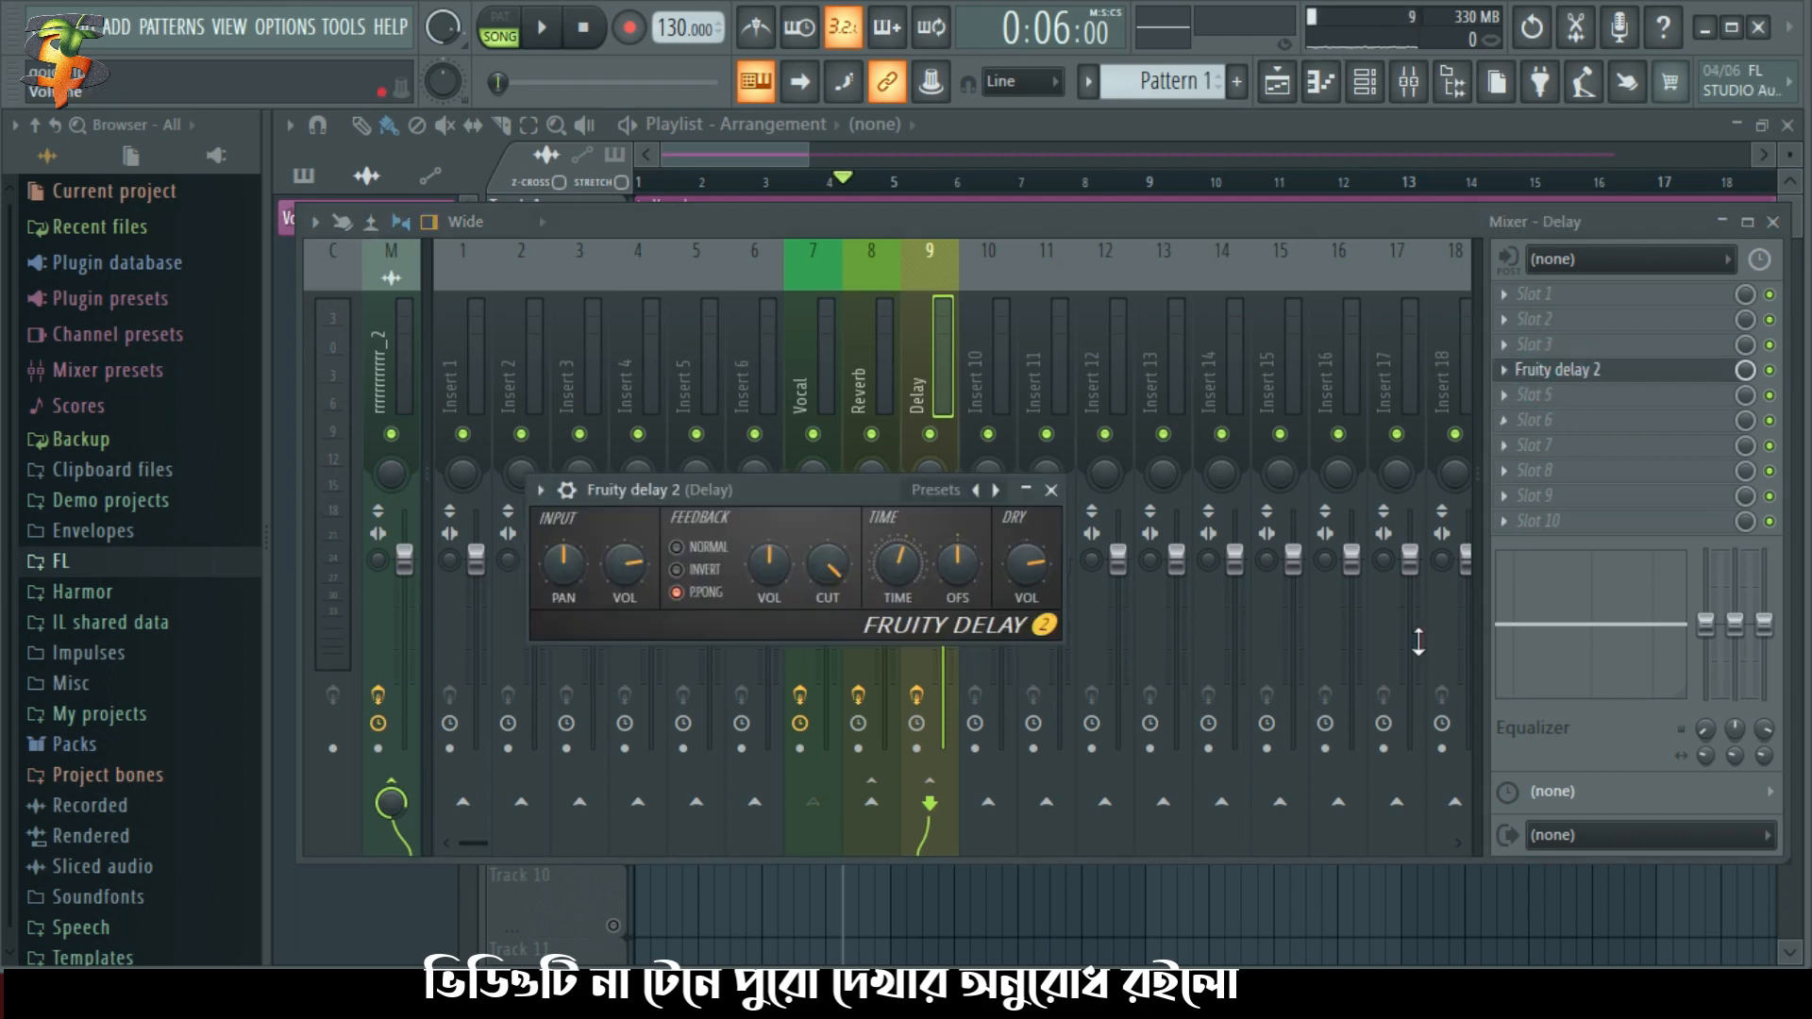
{"action": "left_click_drag", "start_coordinate": [854, 487], "coordinate": [1321, 267]}
{"action": "right_click", "coordinate": [1382, 255]}
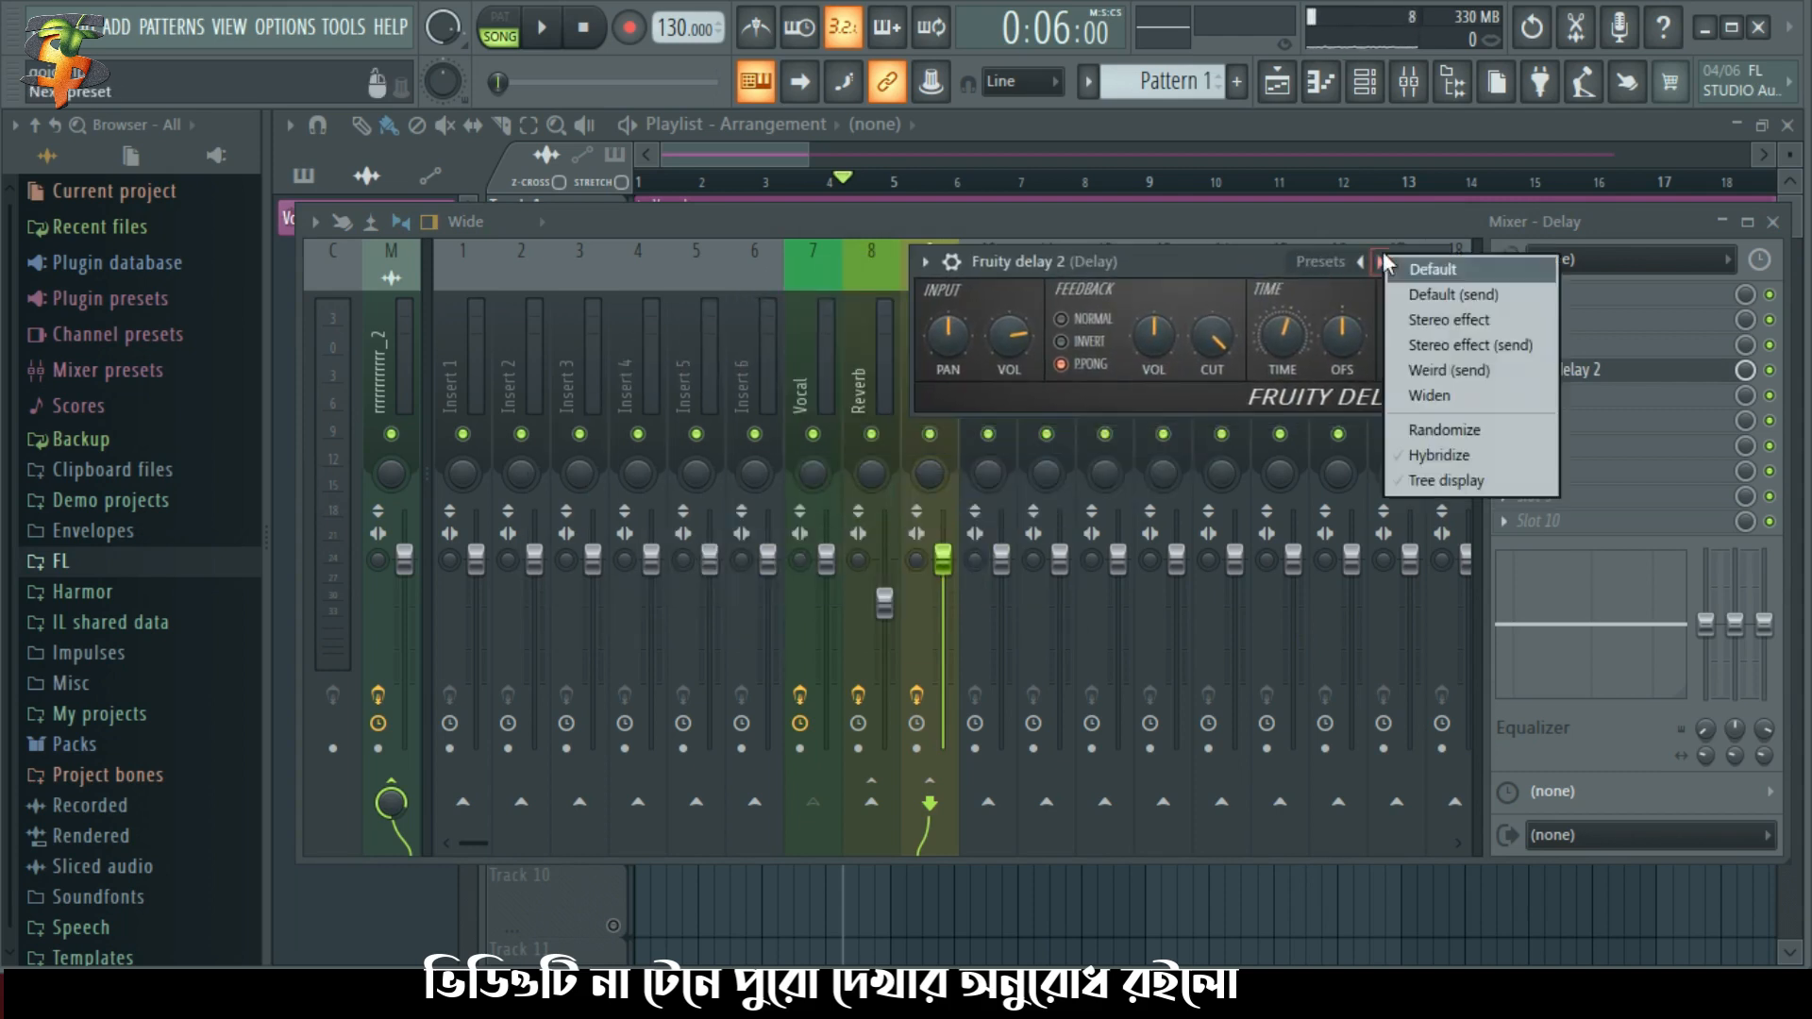
{"action": "left_click", "coordinate": [1488, 396]}
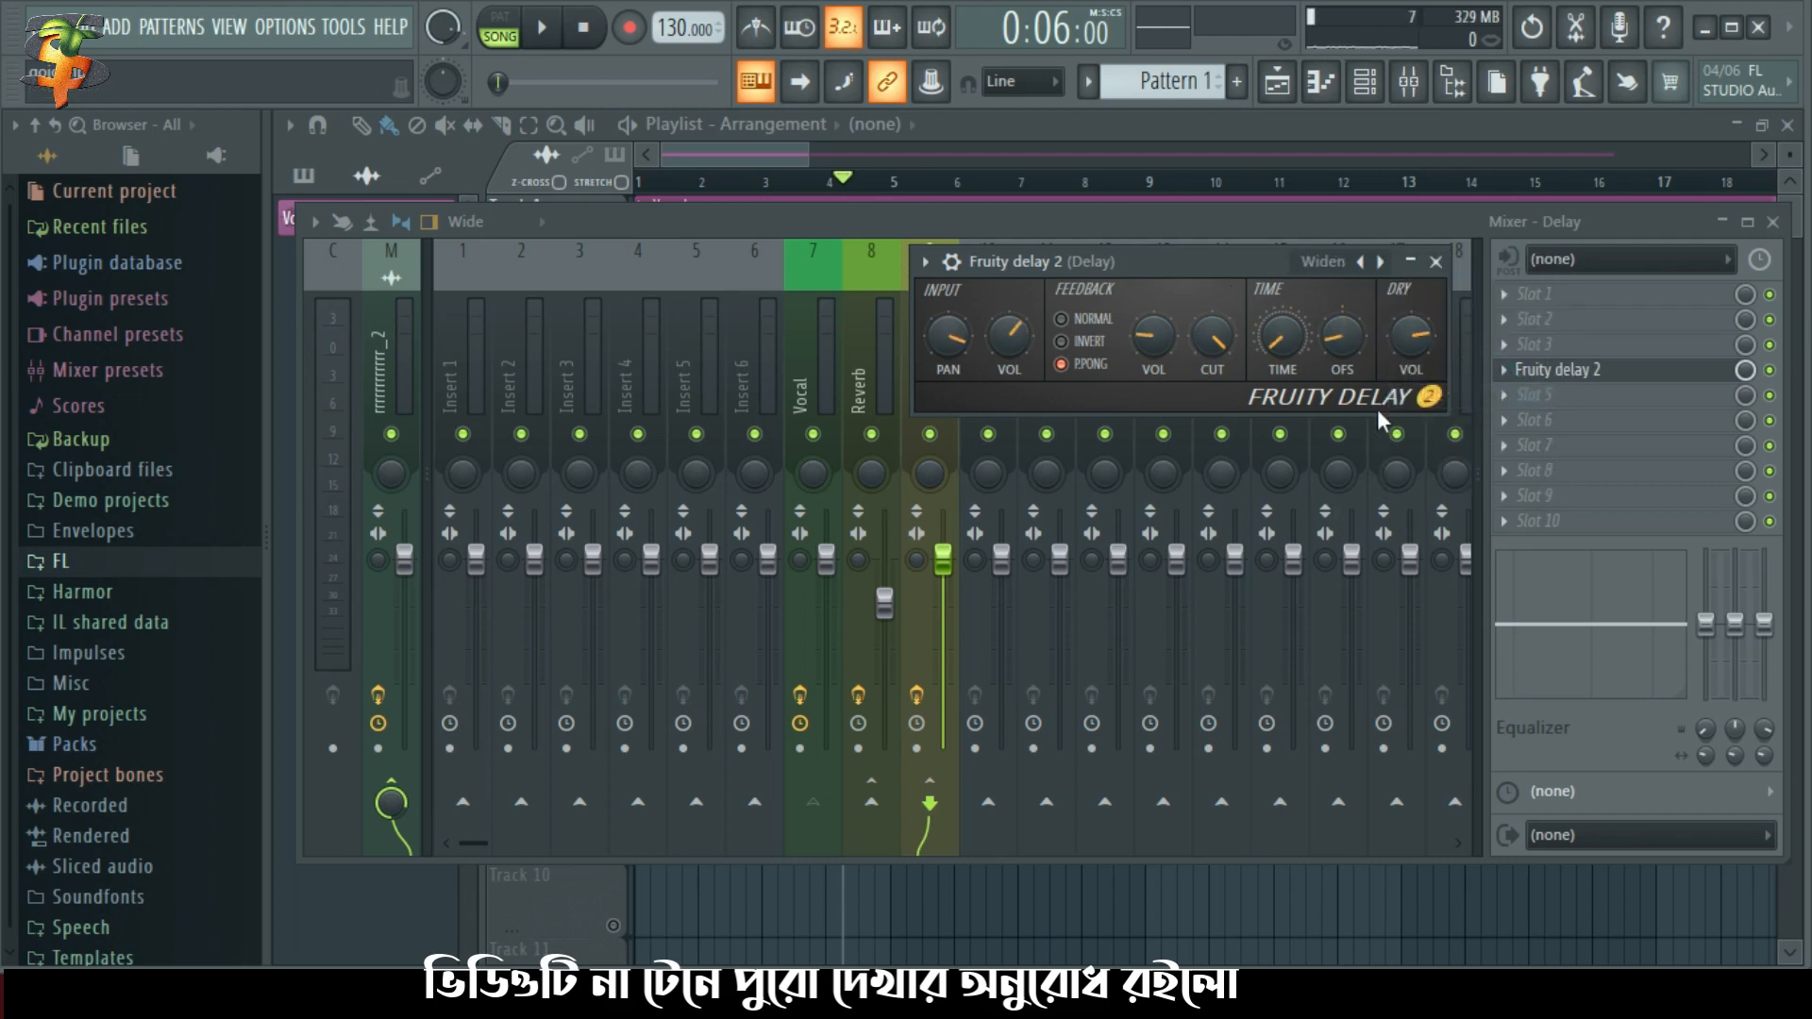
{"action": "left_click_drag", "start_coordinate": [1284, 350], "coordinate": [1284, 335]}
{"action": "left_click", "coordinate": [1435, 262]}
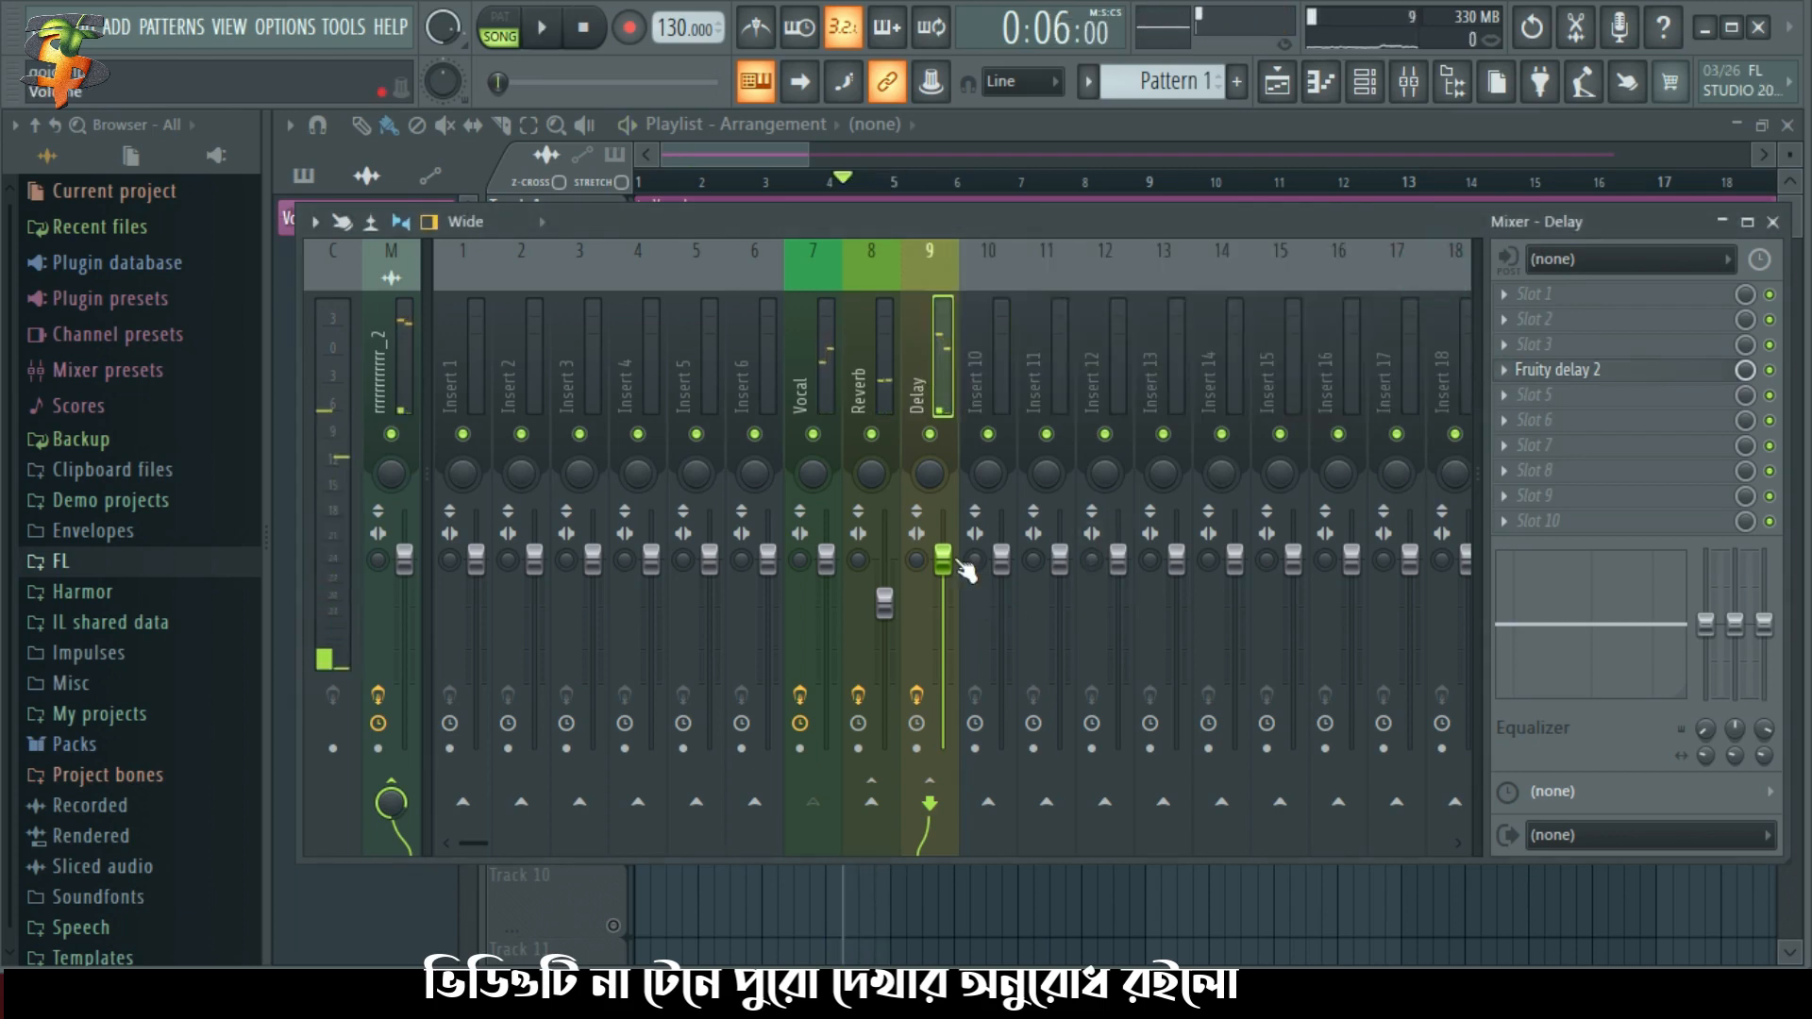
Turn the Delay track's fader well down, play the vocal from about bar 4 and raise the fader slightly during playback
{"action": "left_click_drag", "start_coordinate": [943, 559], "coordinate": [943, 672]}
{"action": "key", "text": "space"}
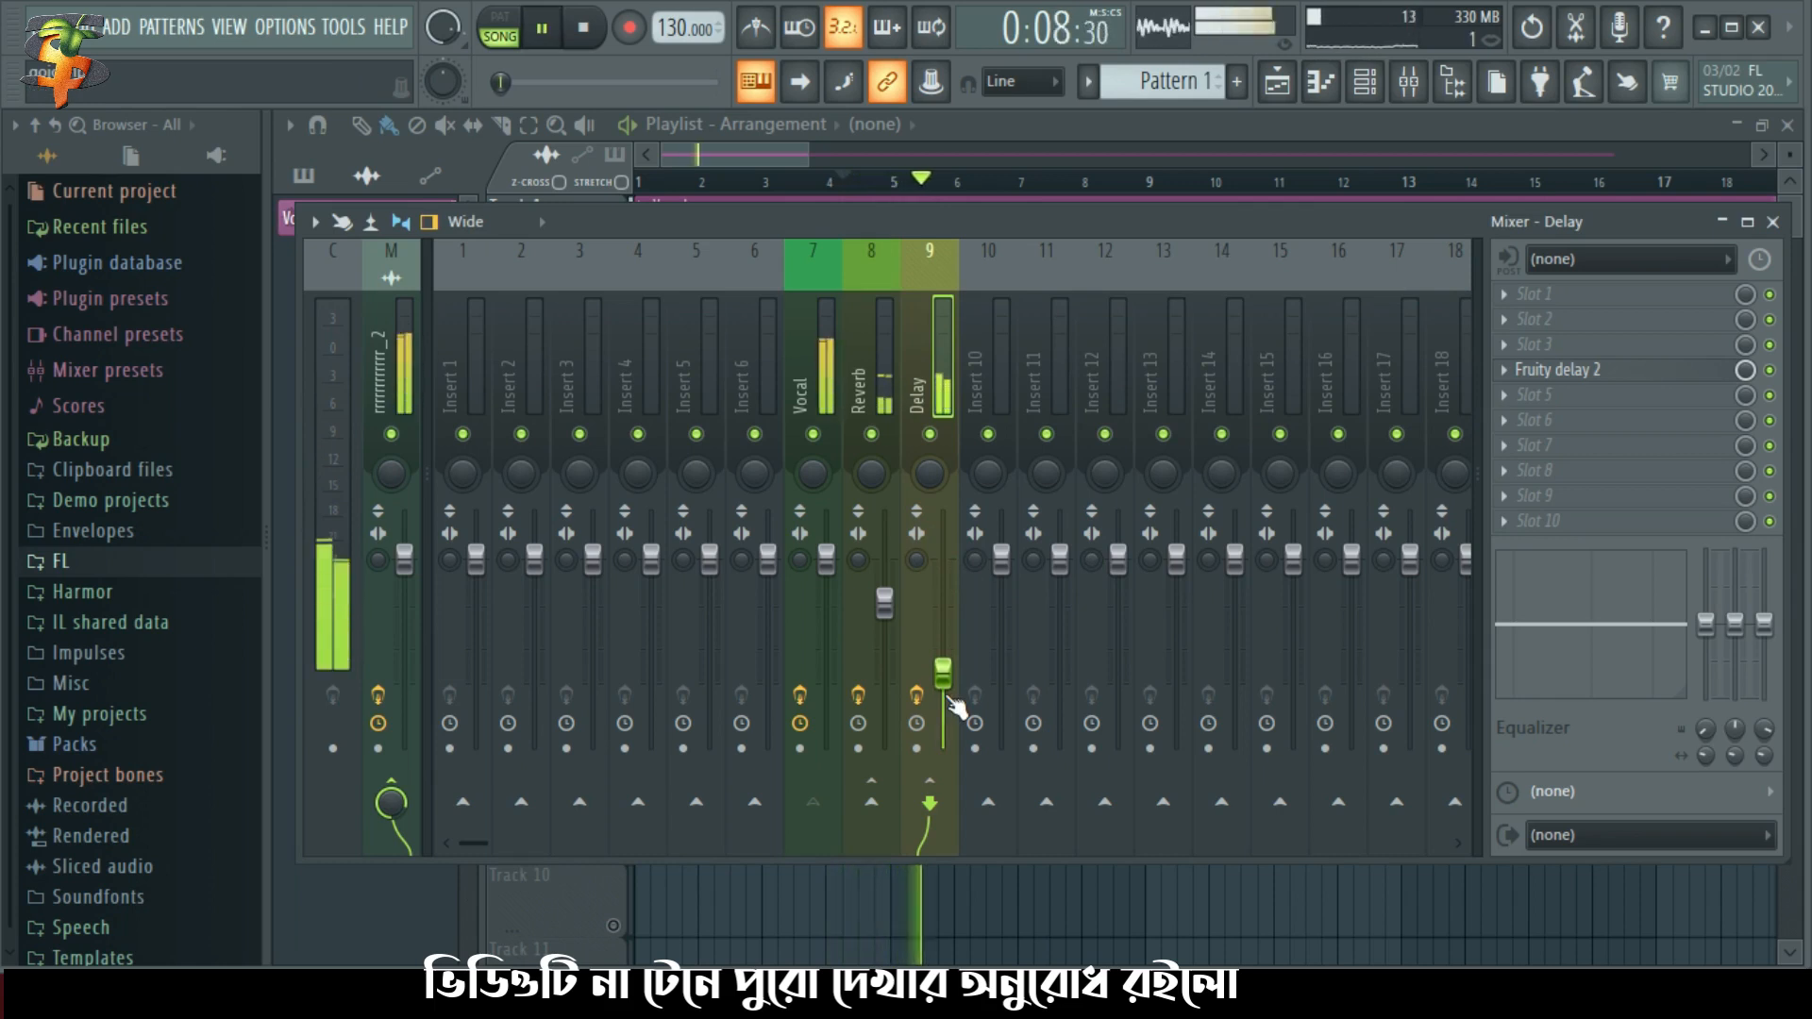
{"action": "left_click_drag", "start_coordinate": [943, 672], "coordinate": [942, 653]}
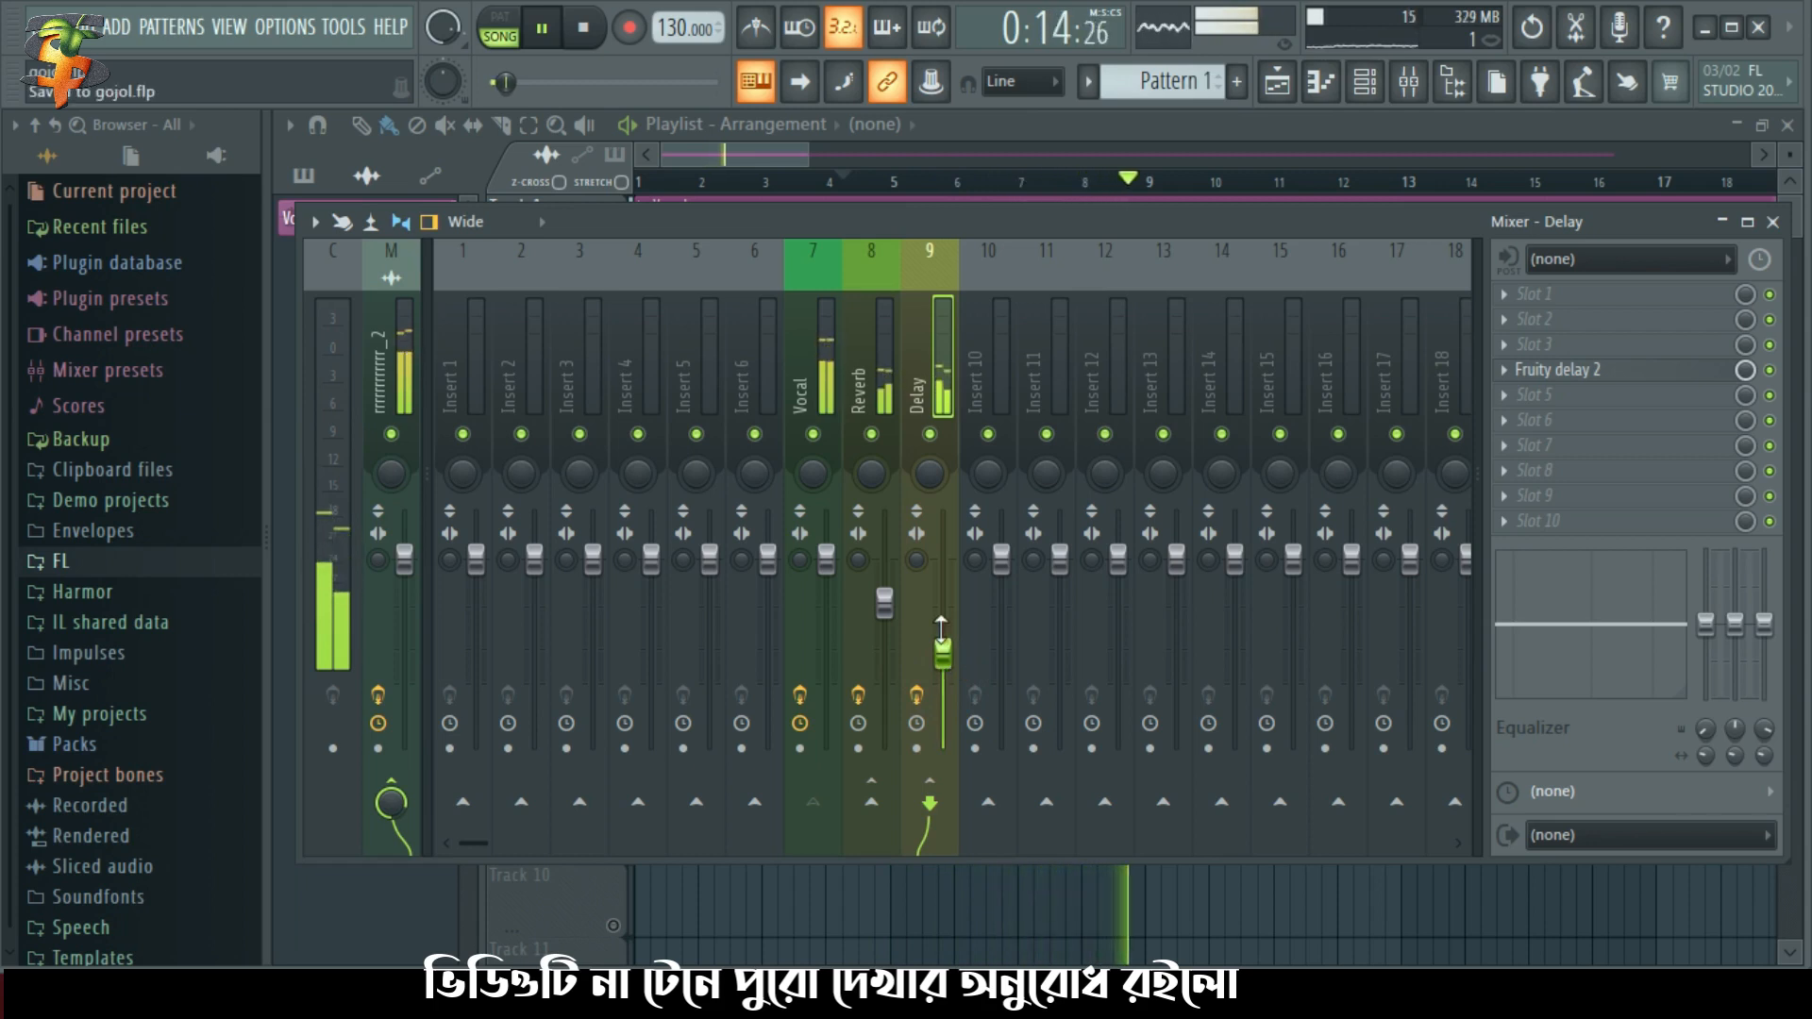
{"action": "key", "text": "space"}
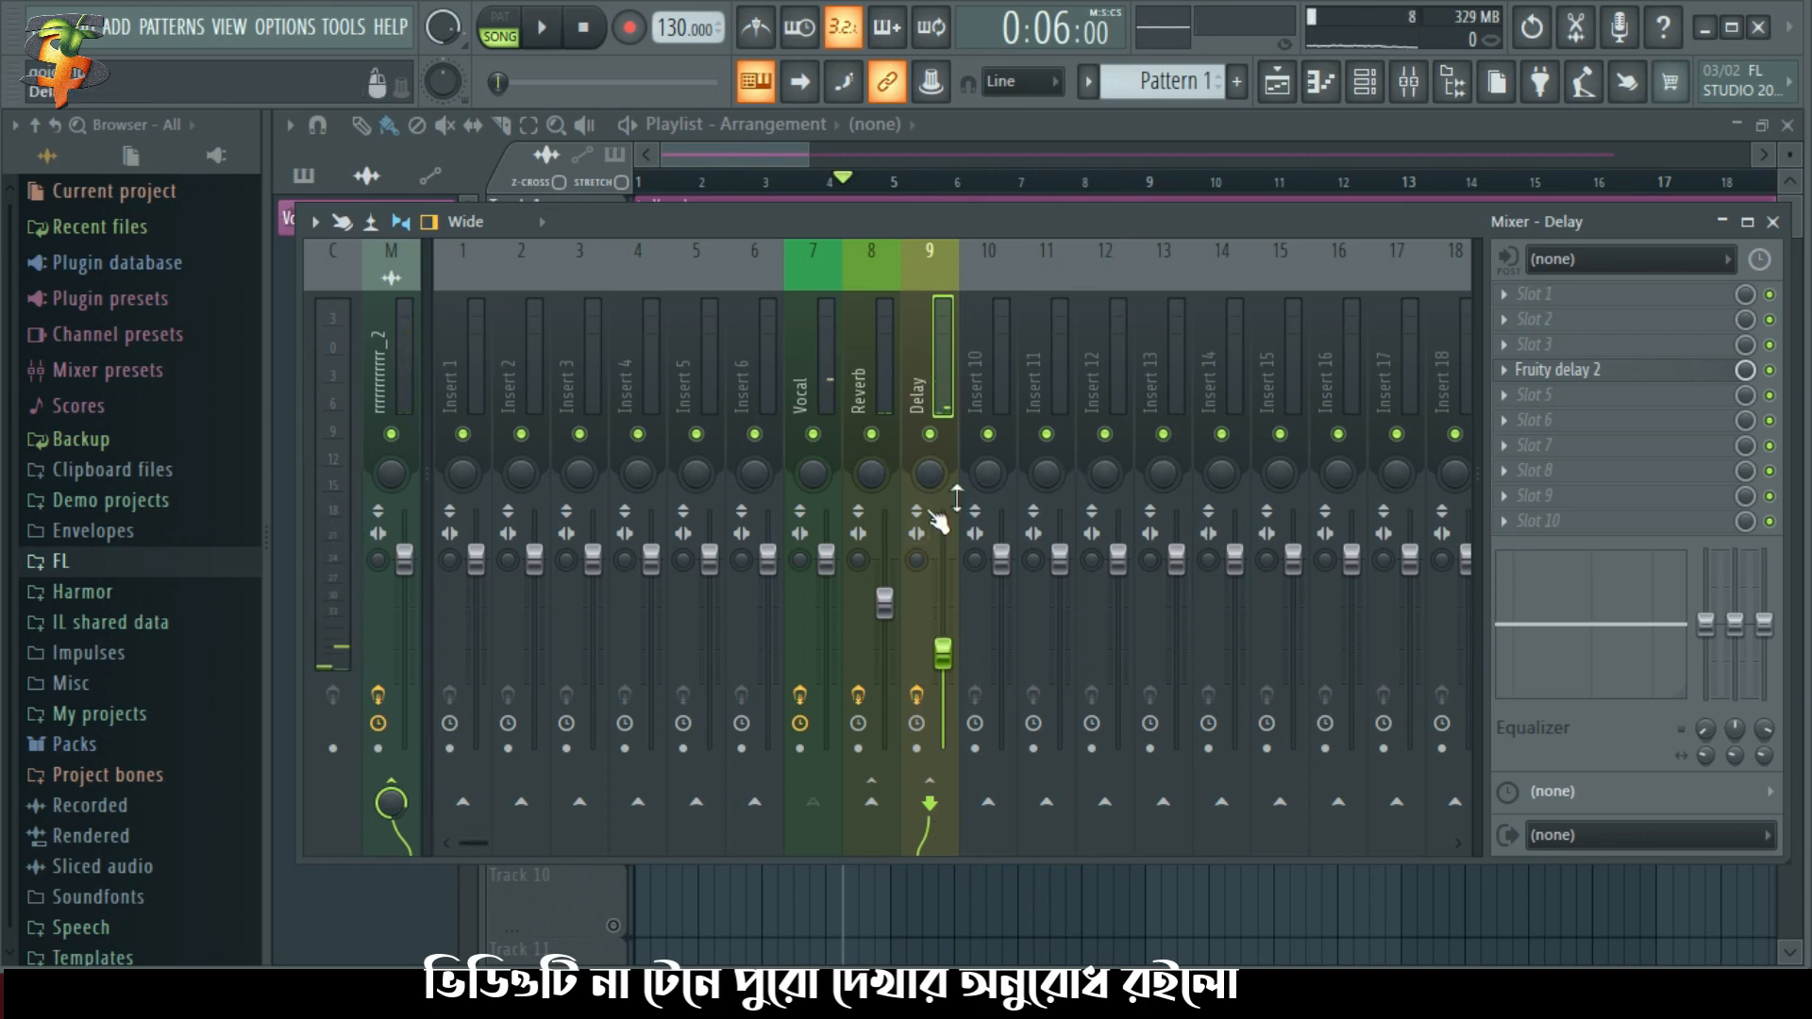
Replace Fruity Delay 2 in slot 4 of the Delay track with Fruity Delay 3
{"action": "left_click", "coordinate": [794, 368]}
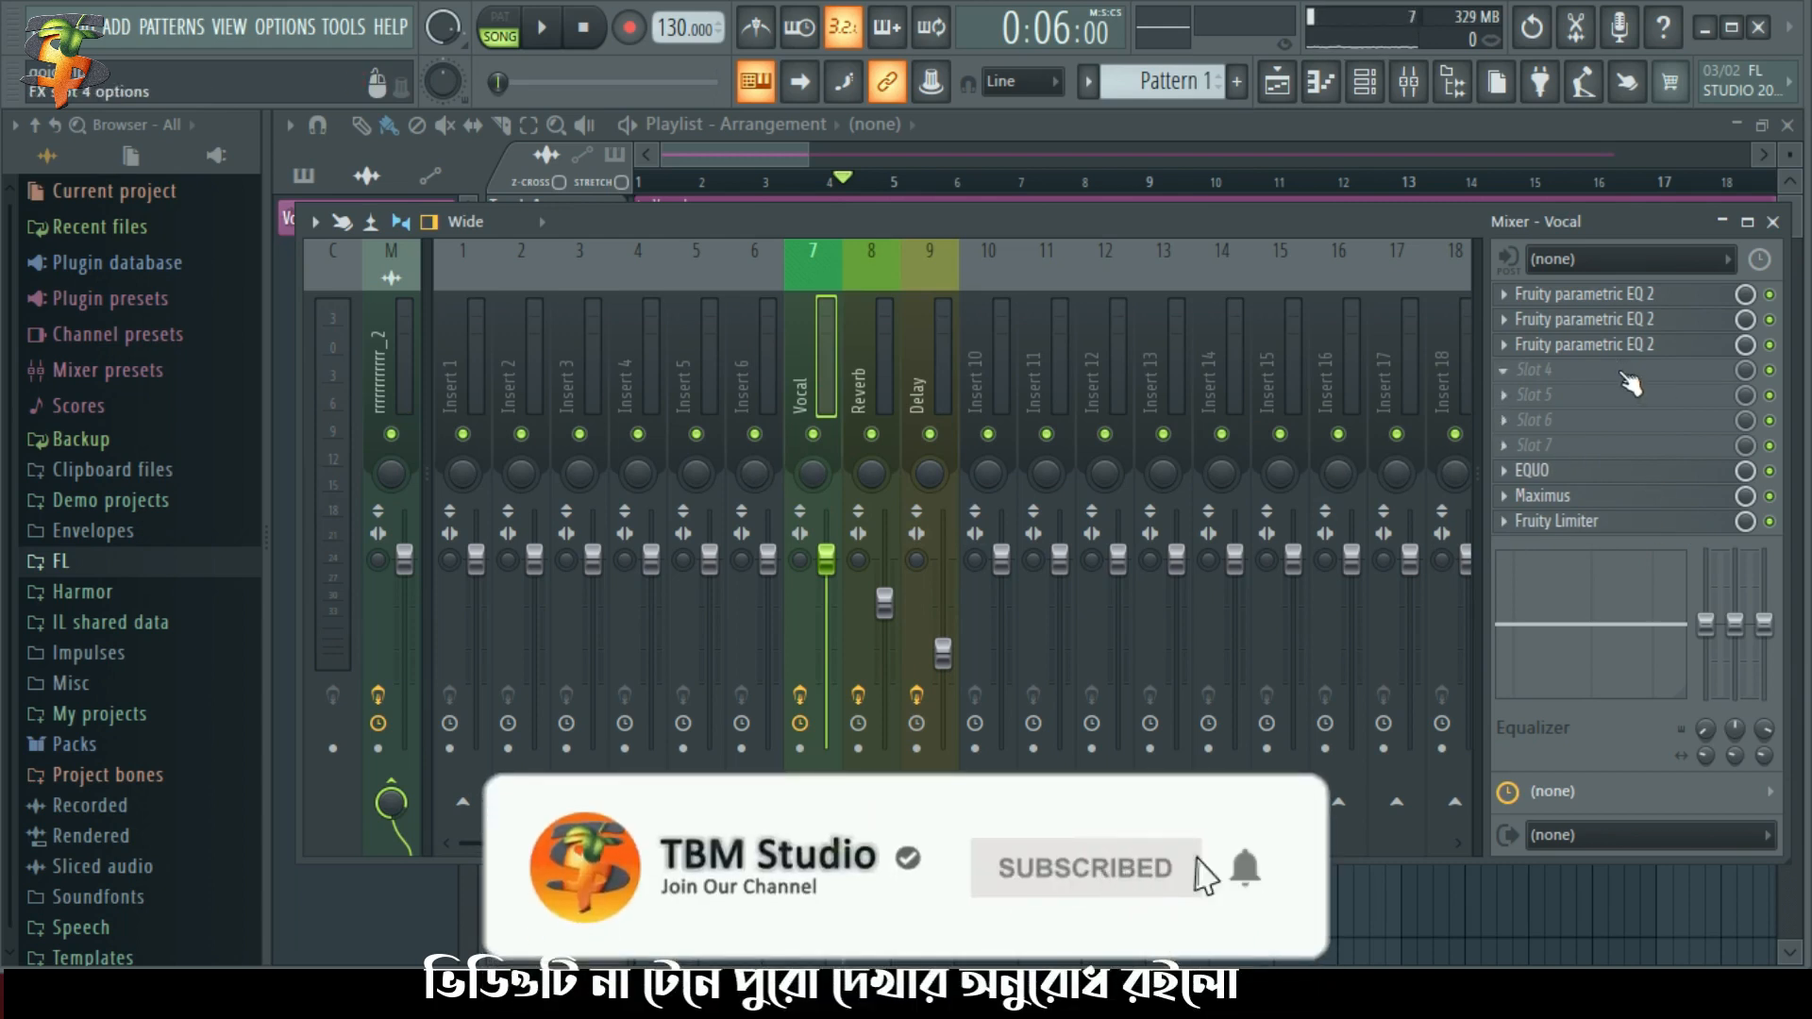
{"action": "left_click", "coordinate": [925, 348]}
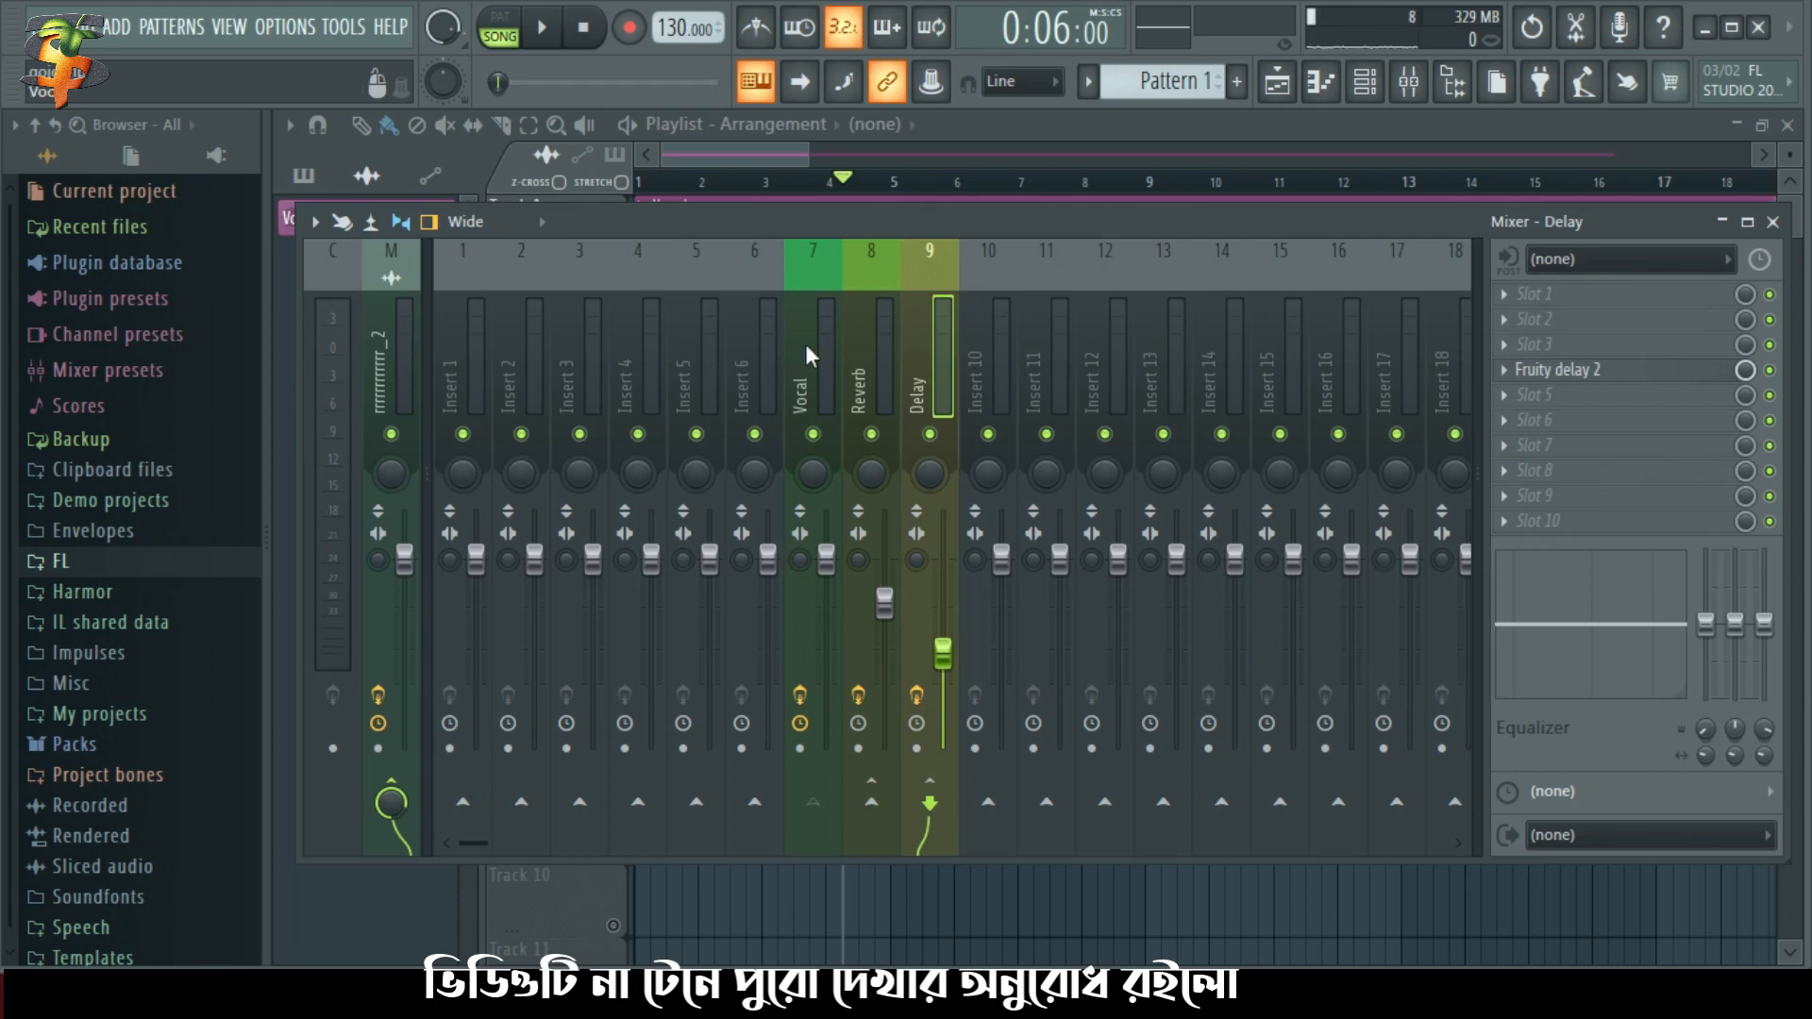
{"action": "left_click", "coordinate": [806, 345]}
{"action": "left_click", "coordinate": [948, 351]}
{"action": "left_click", "coordinate": [1506, 369]}
{"action": "mouse_move", "coordinate": [1524, 368]}
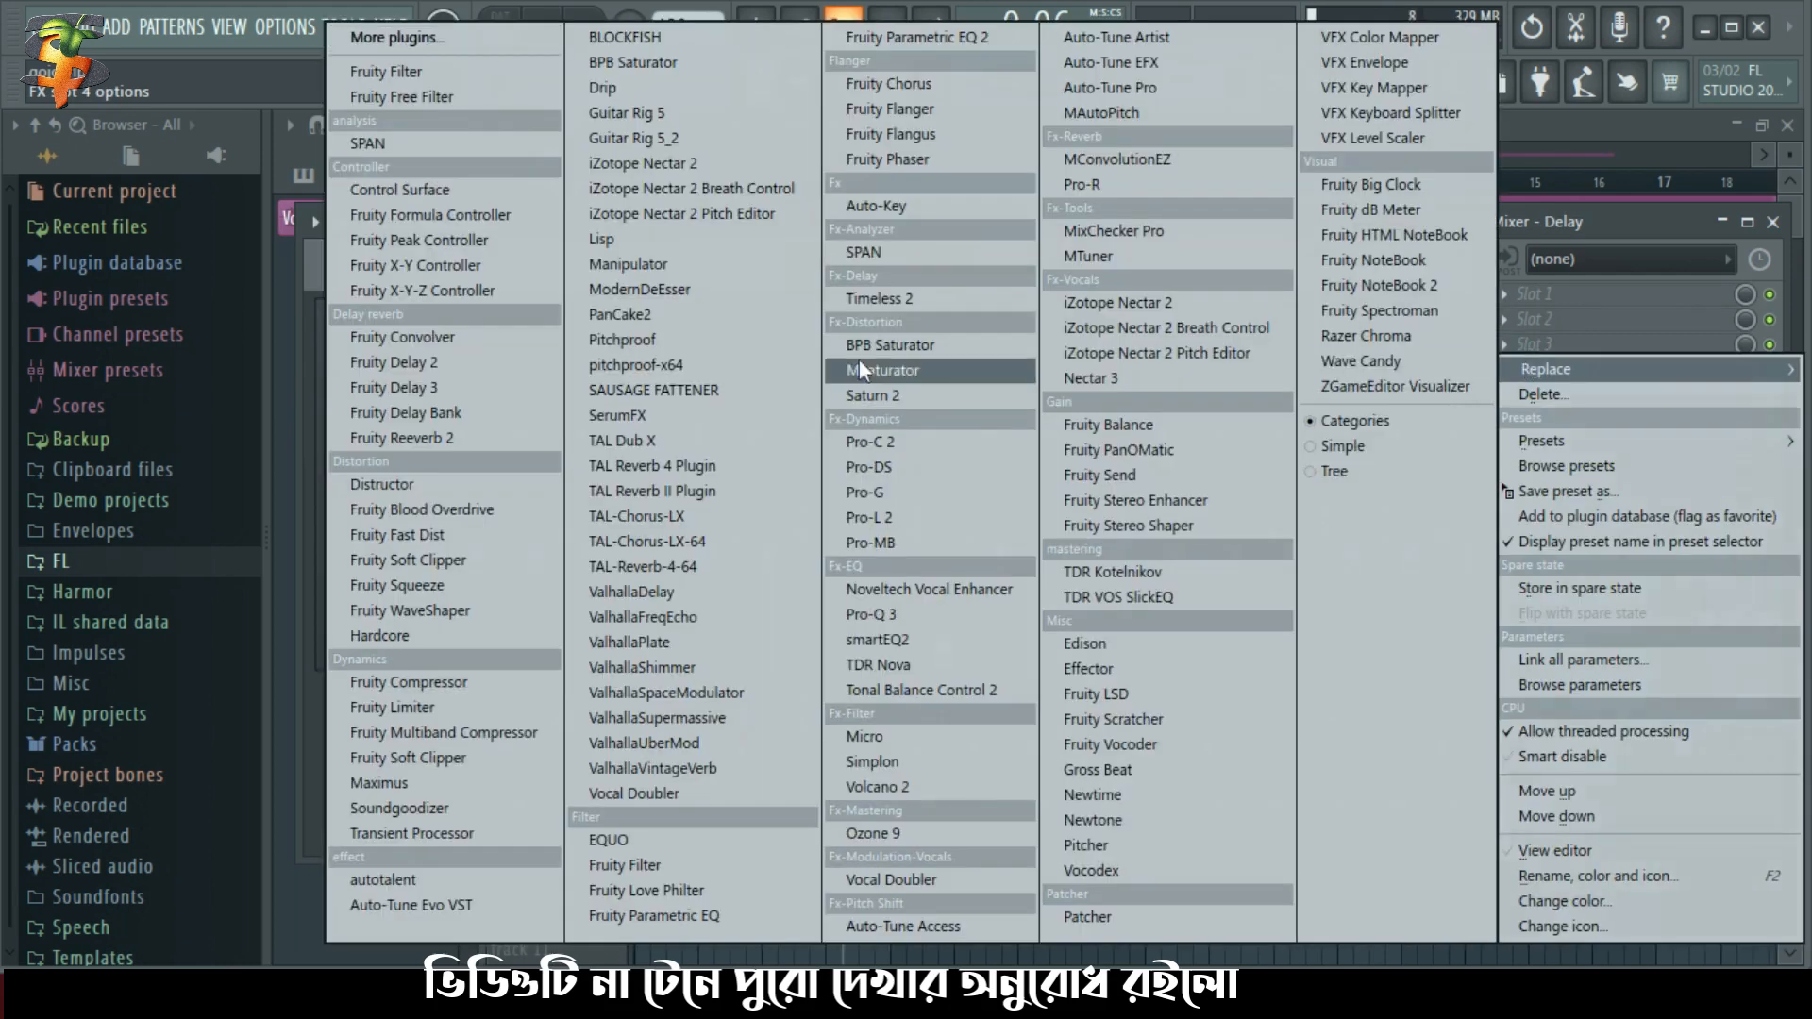
{"action": "left_click", "coordinate": [473, 379]}
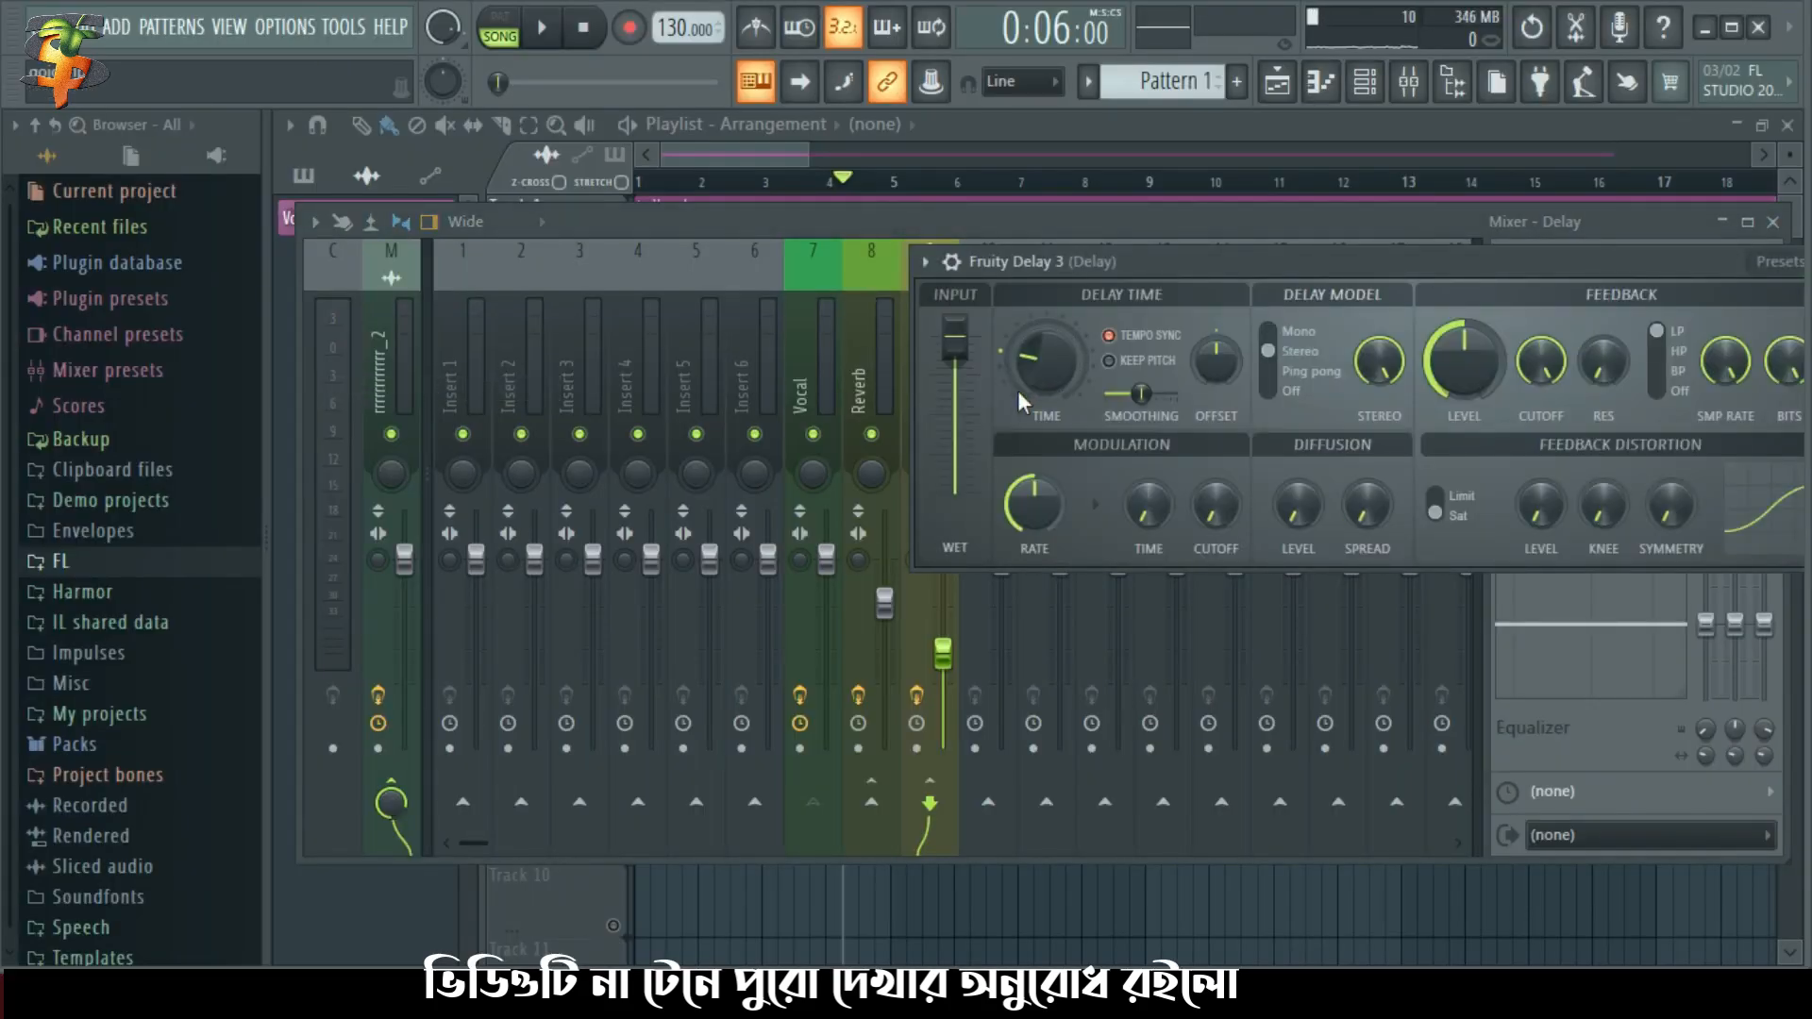
Apply the Ping pong preset to Fruity Delay 3 and raise the Delay track's fader to just below its default level
{"action": "left_click_drag", "start_coordinate": [1316, 251], "coordinate": [941, 197]}
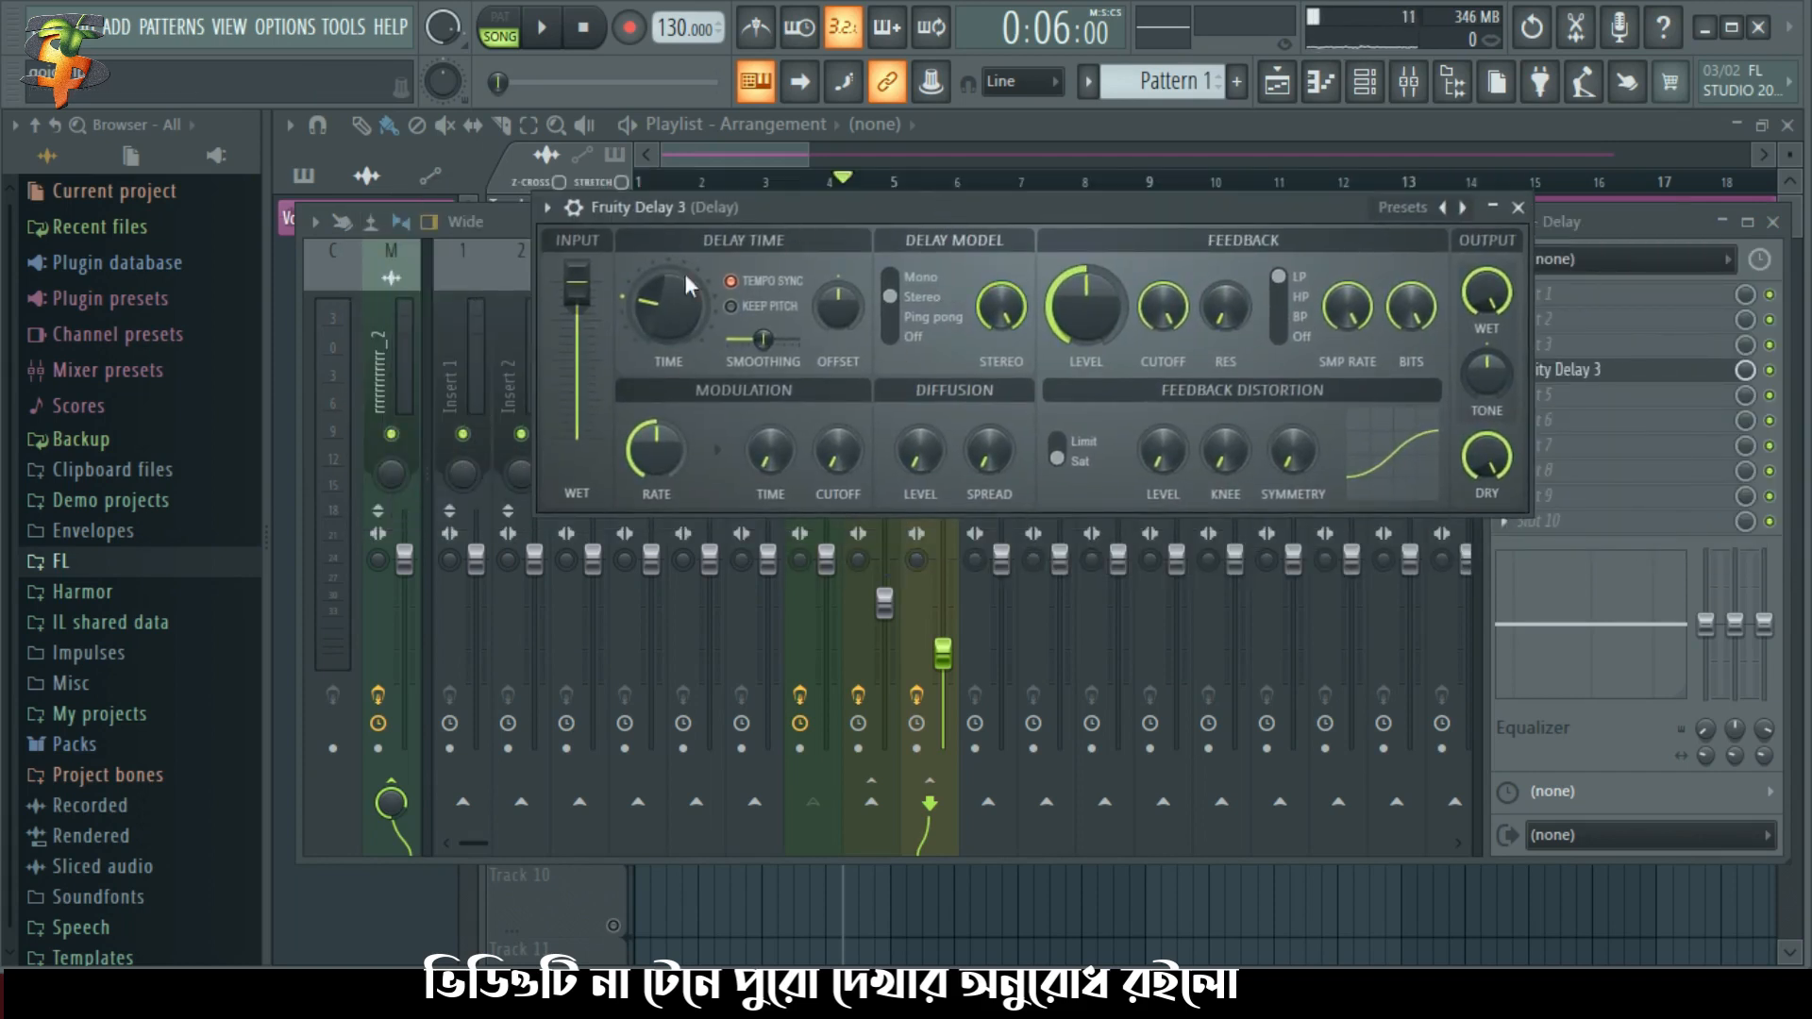
{"action": "right_click", "coordinate": [1466, 209]}
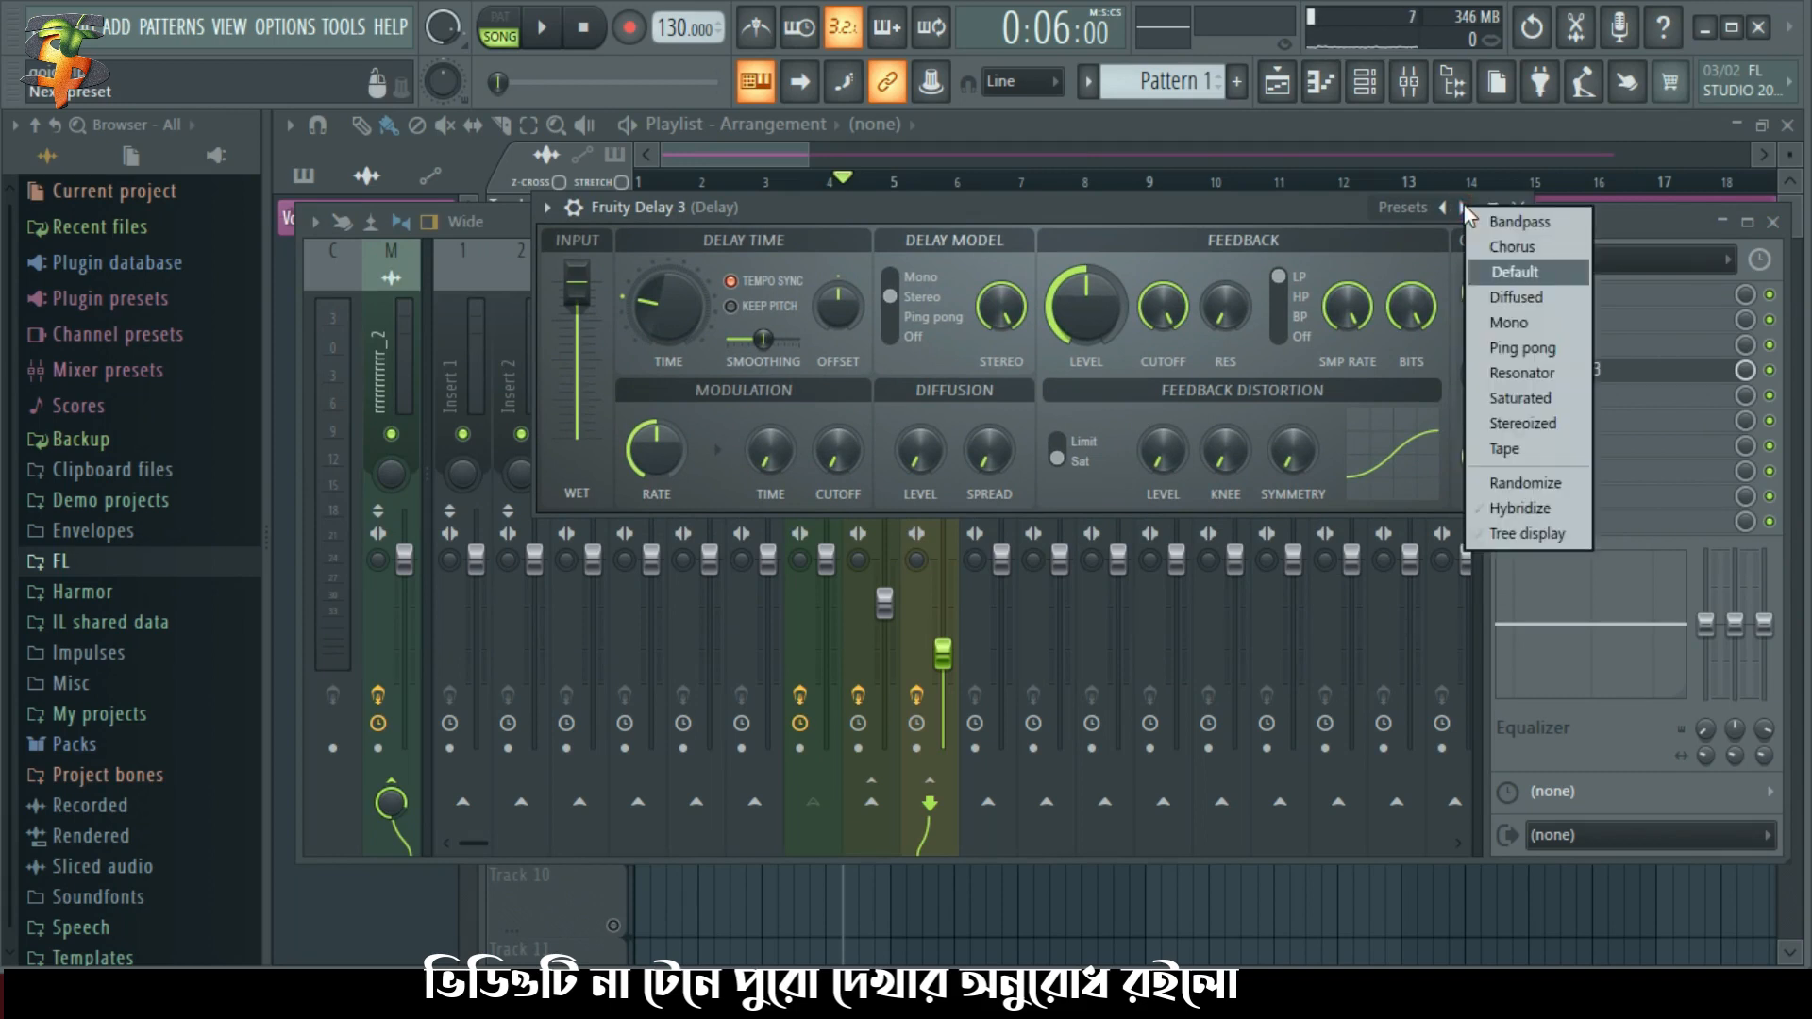
{"action": "left_click", "coordinate": [1559, 349]}
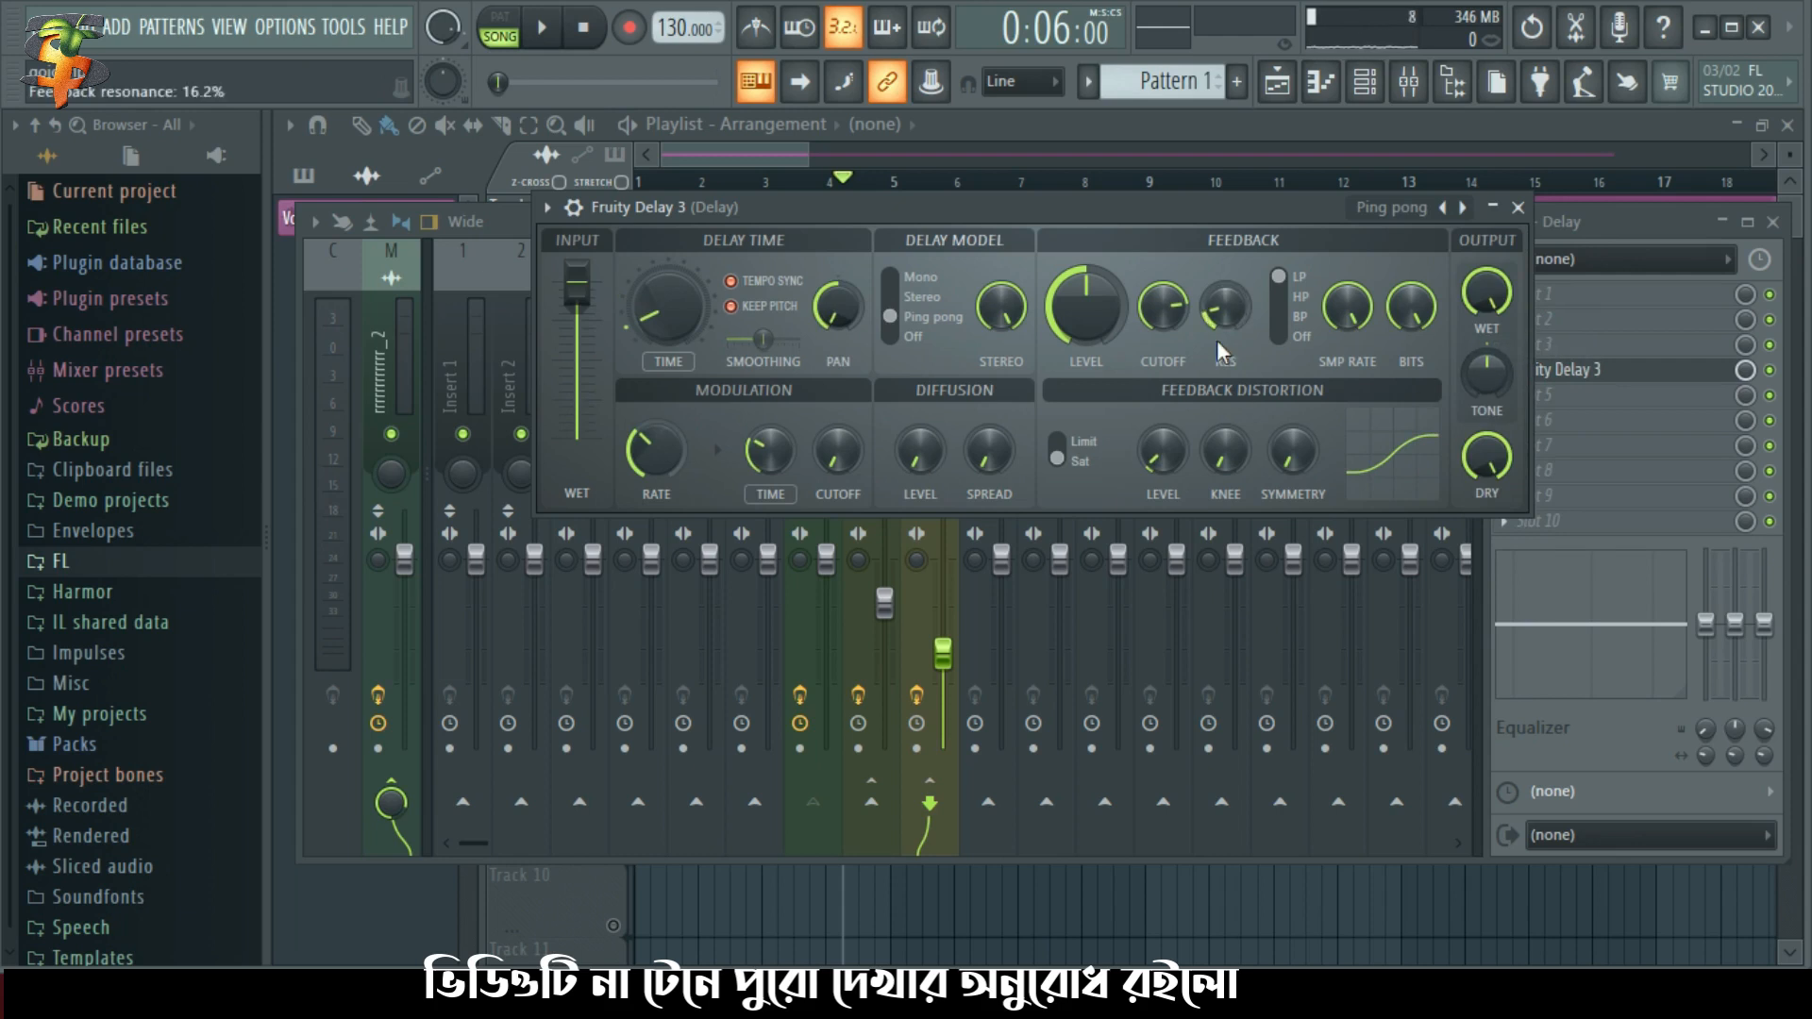
{"action": "left_click_drag", "start_coordinate": [943, 652], "coordinate": [943, 583]}
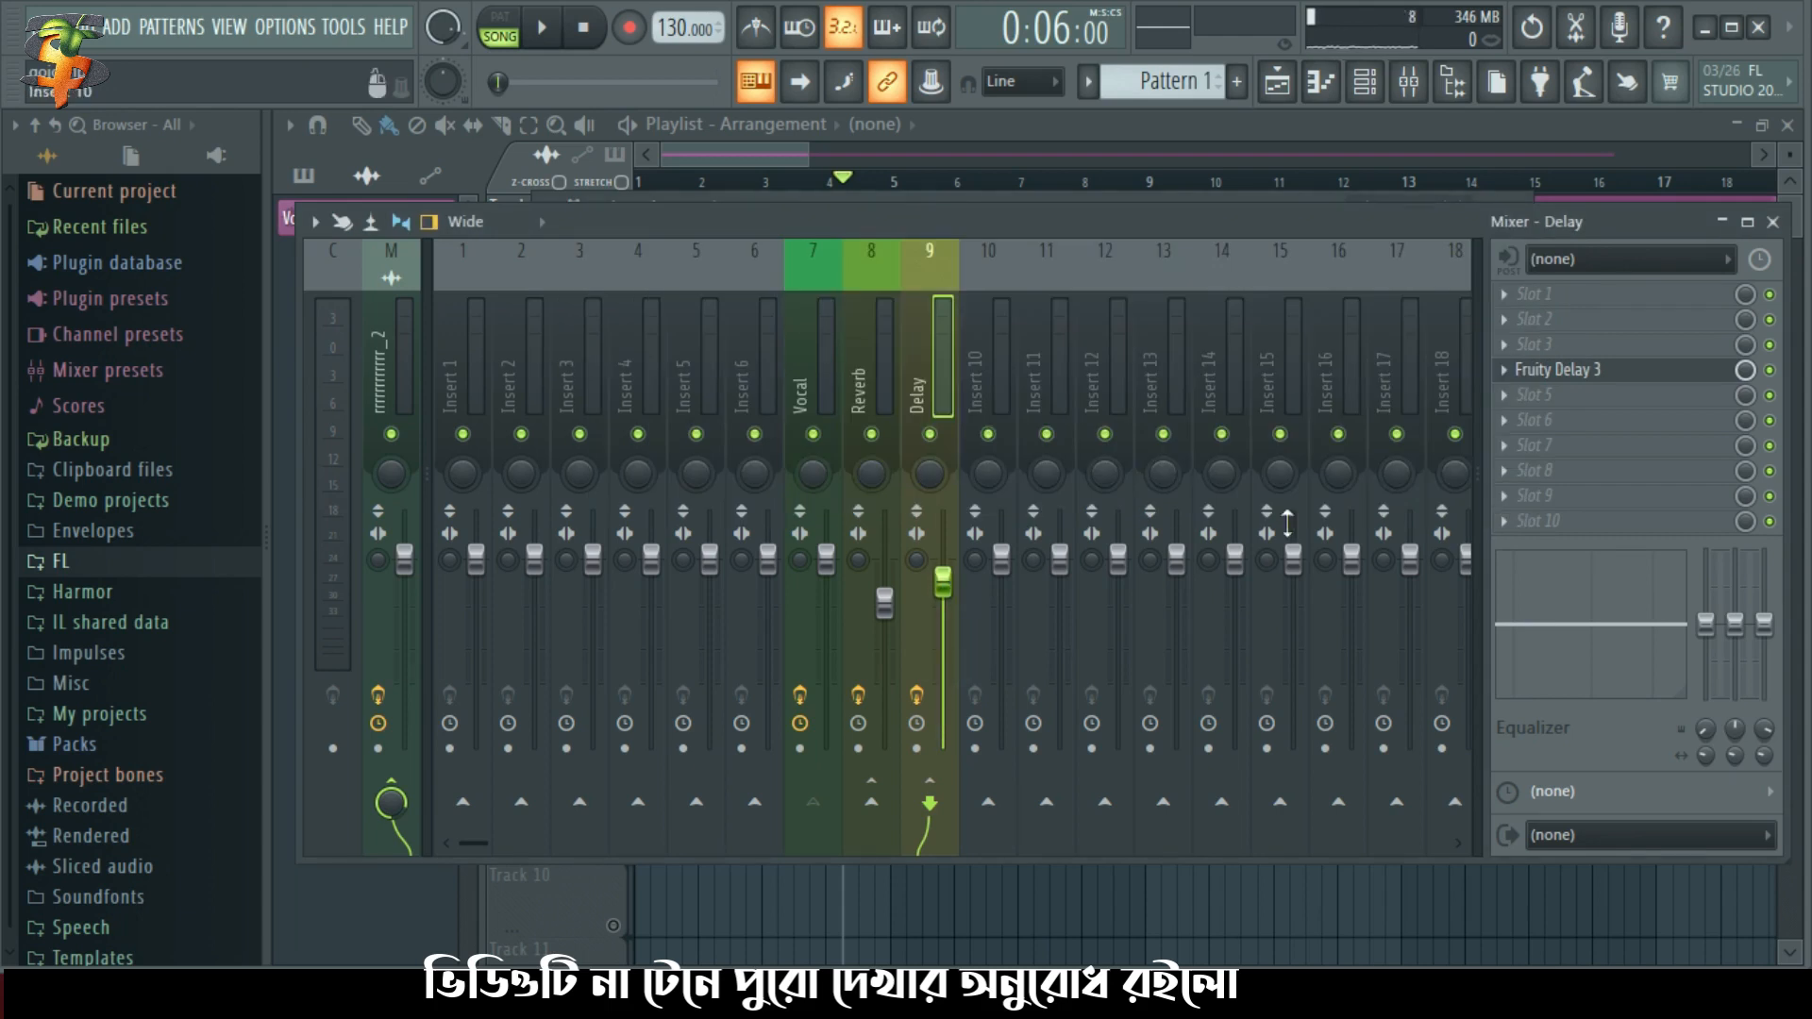
Try a delay time of 4:45 in the Delay track's Fruity Delay 3 and play the vocal
{"action": "left_click", "coordinate": [1622, 353]}
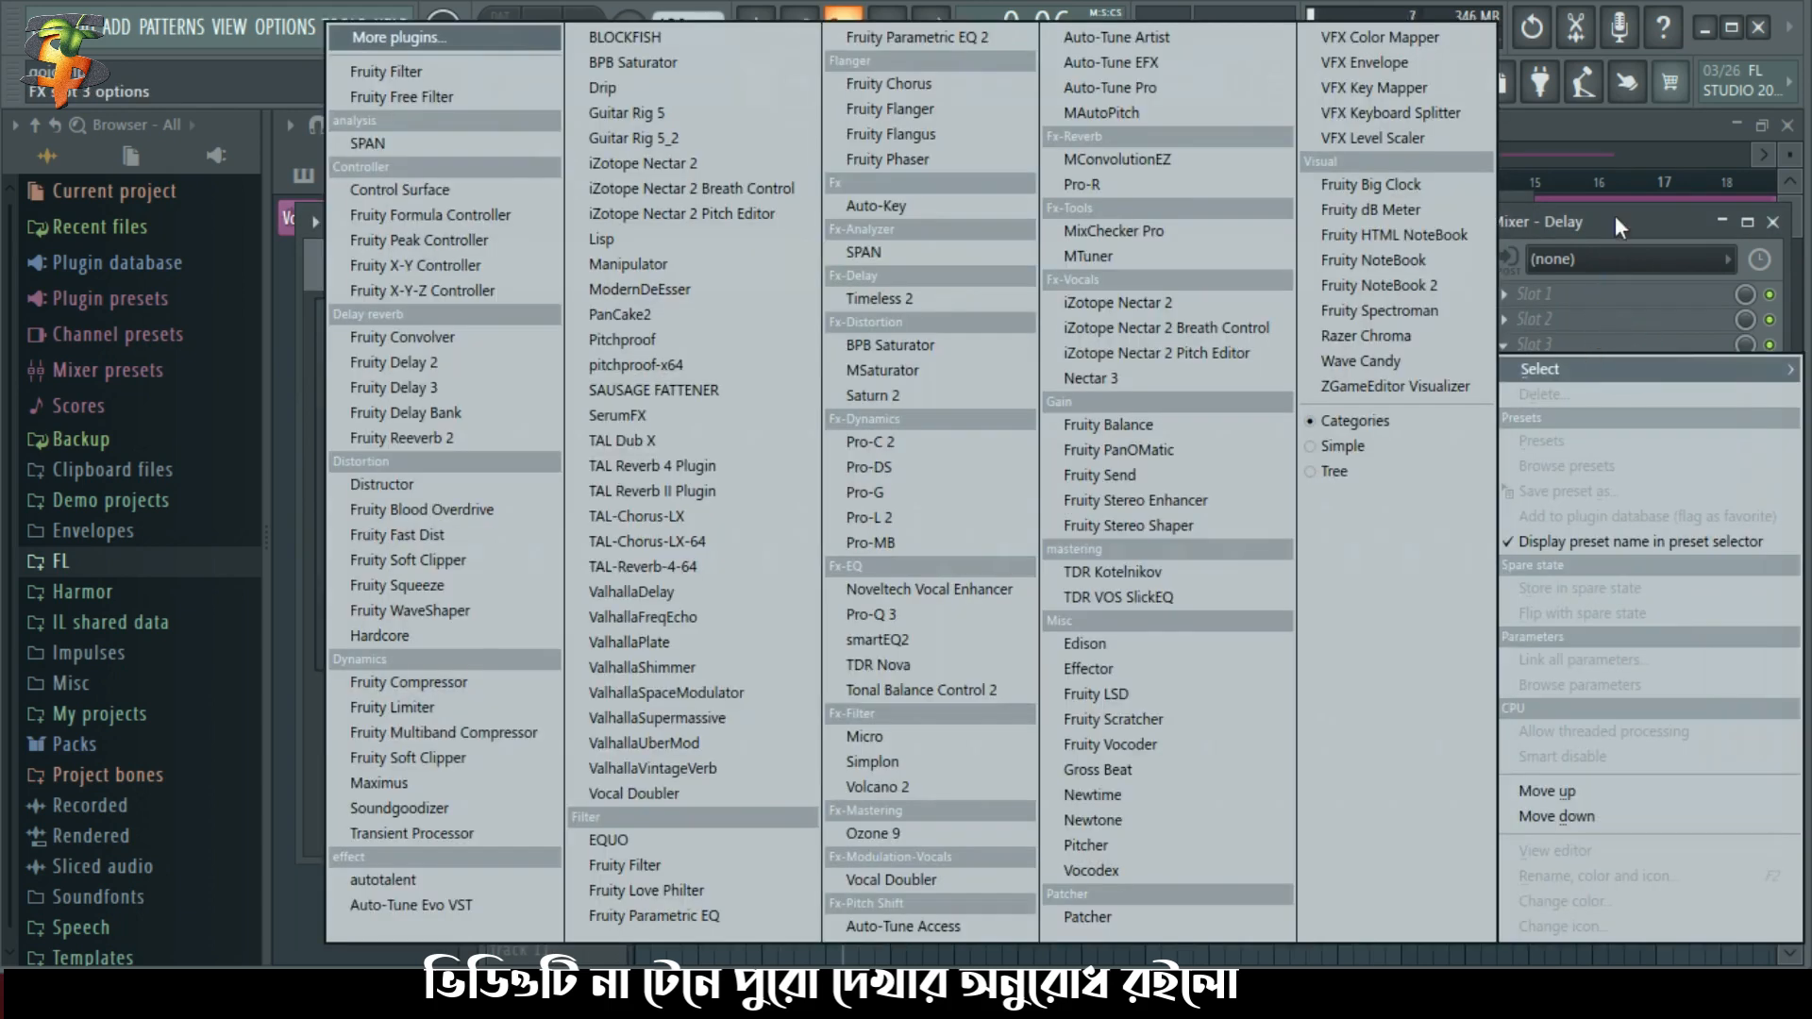
{"action": "left_click", "coordinate": [1616, 224]}
{"action": "left_click", "coordinate": [1578, 369]}
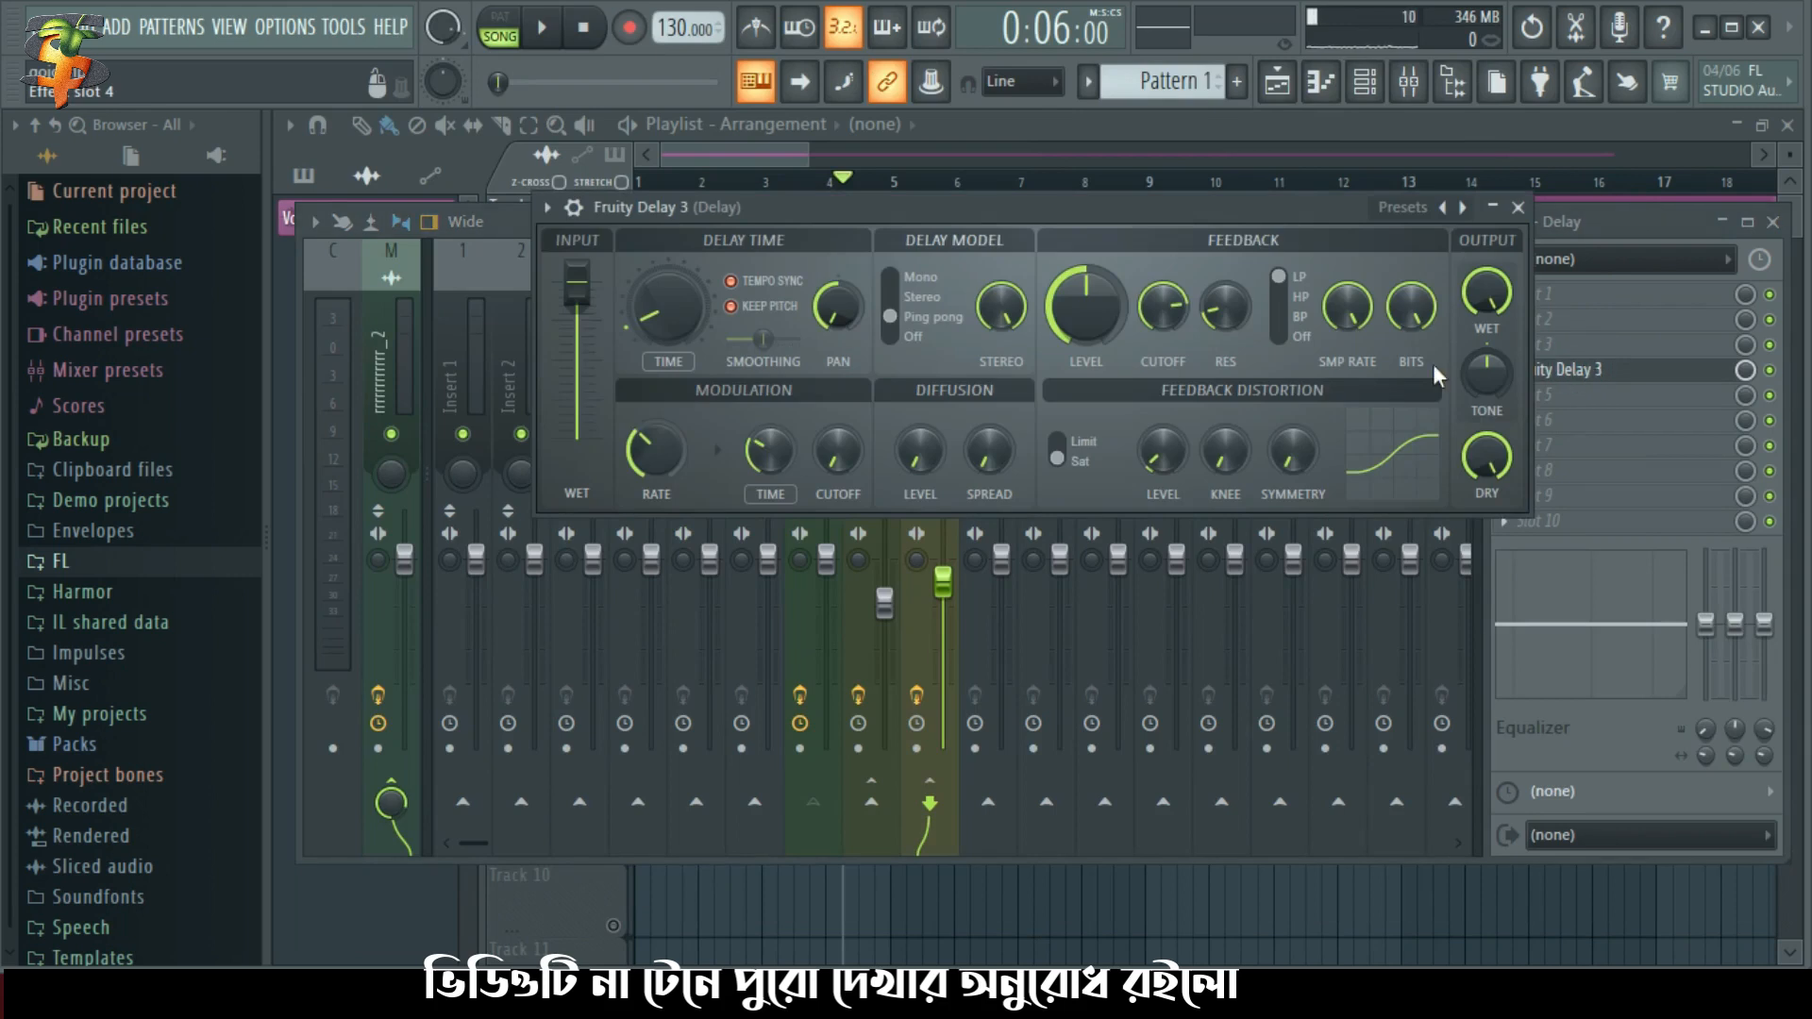
{"action": "key", "text": "space"}
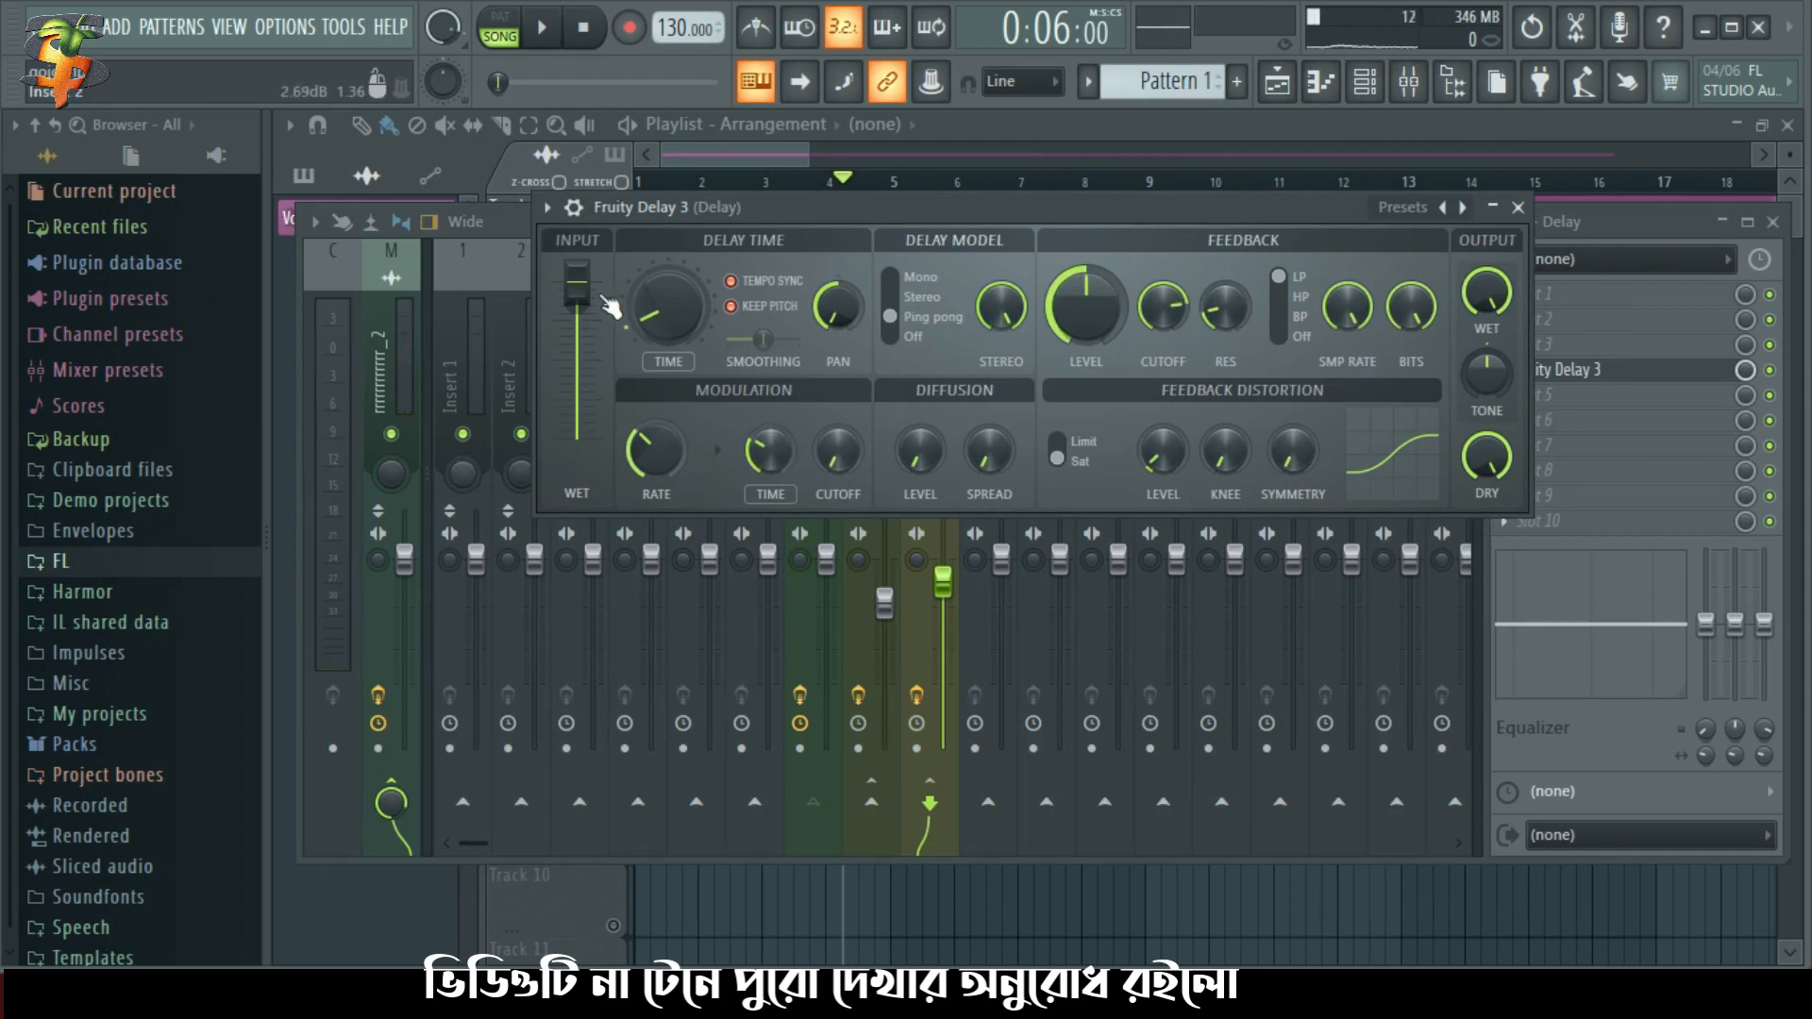
{"action": "left_click_drag", "start_coordinate": [674, 307], "coordinate": [675, 292]}
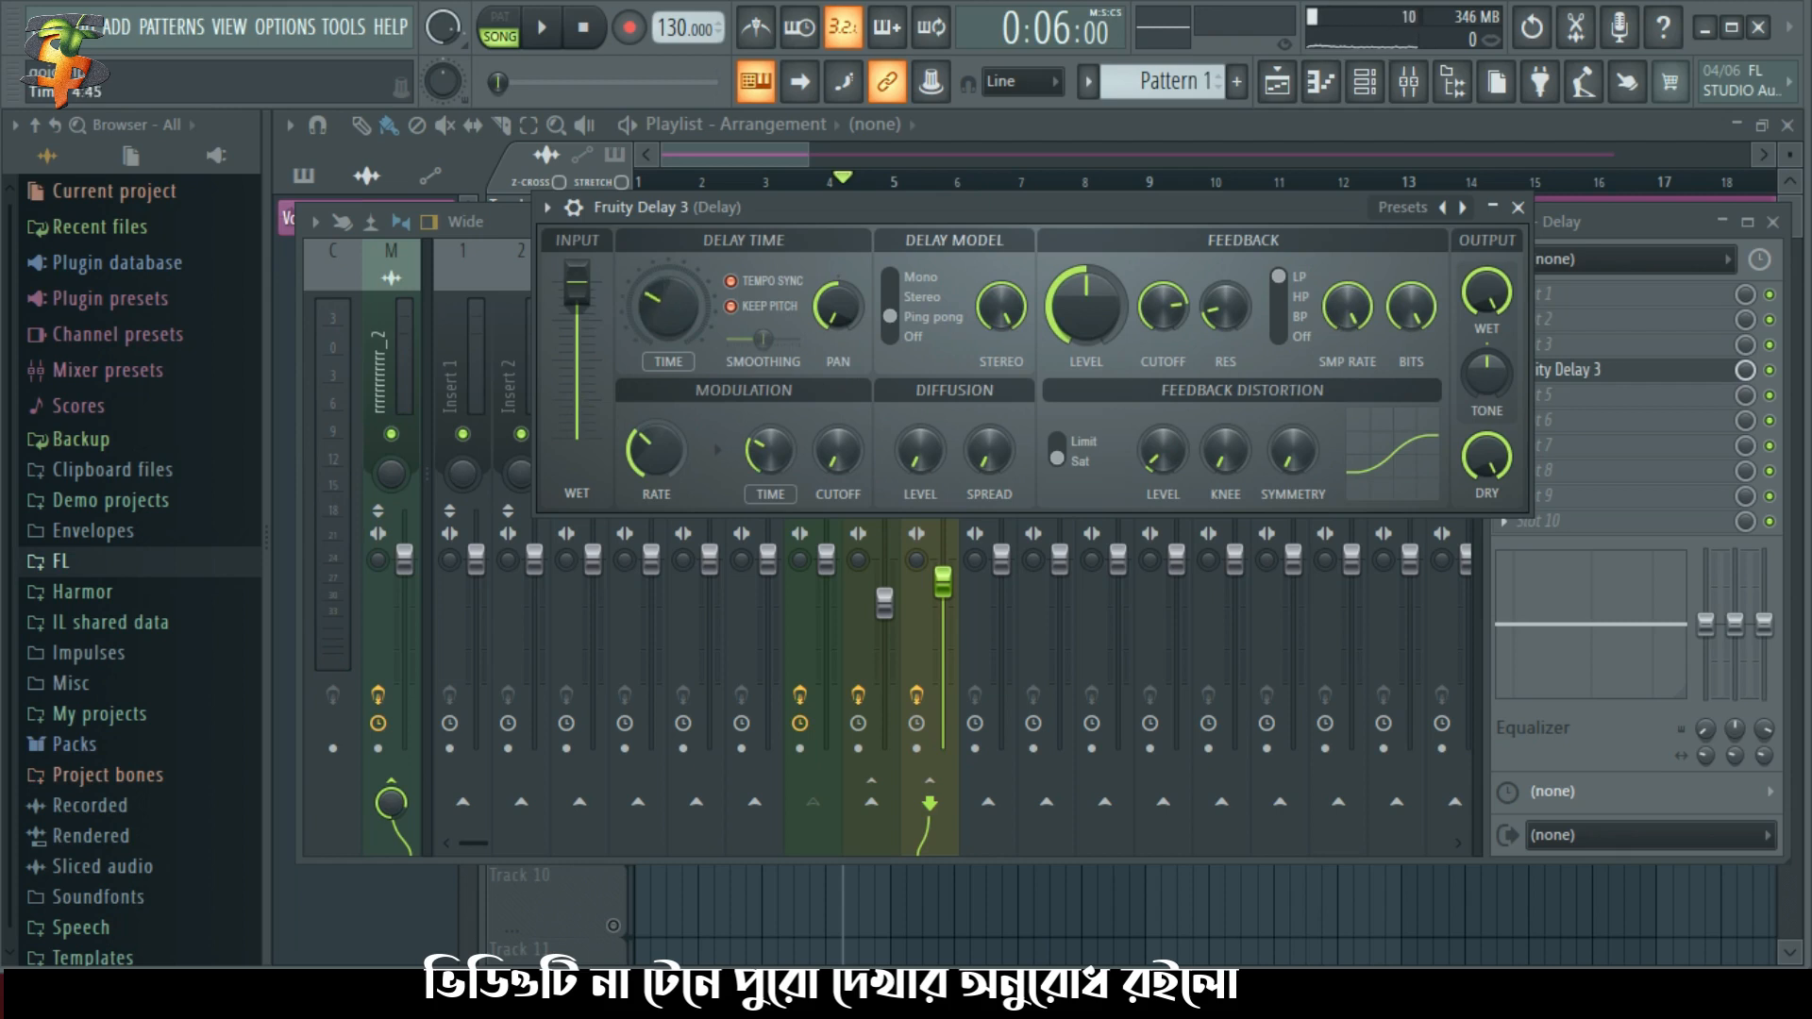
{"action": "key", "text": "space"}
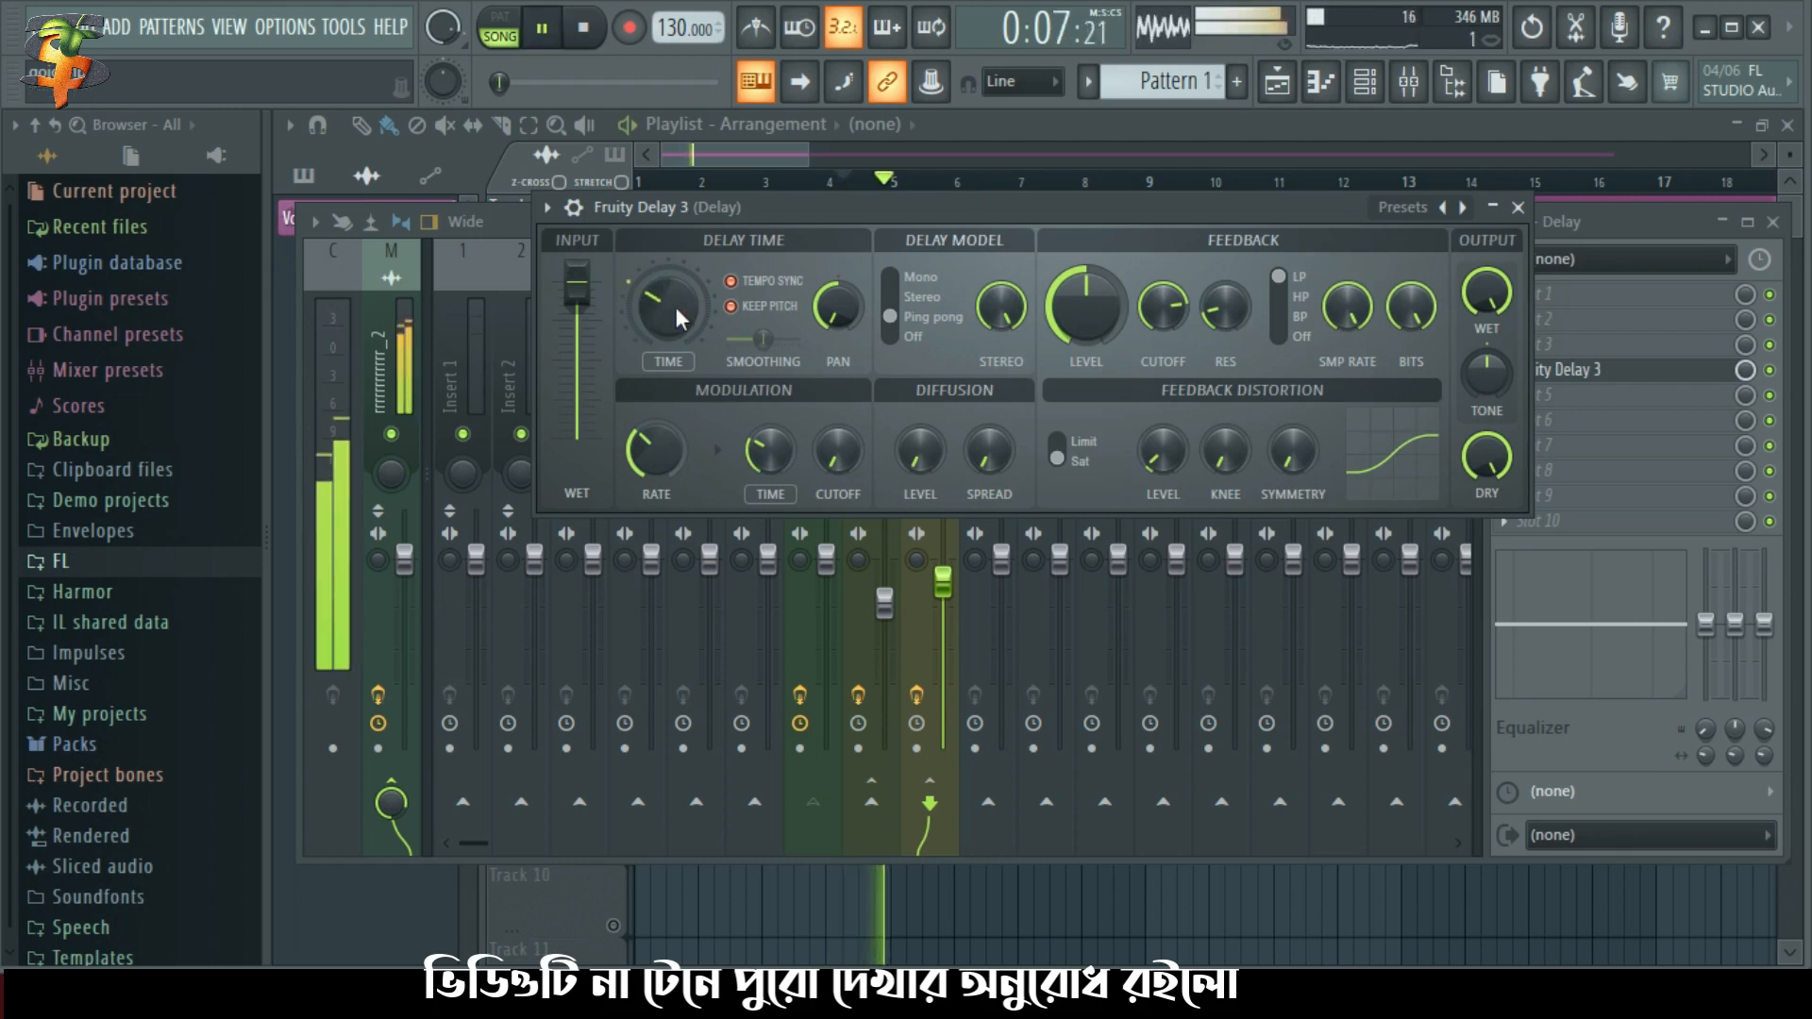
{"action": "key", "text": "space"}
Try a much longer Fruity Delay 3 delay time, past the knob's midpoint, and play the vocal from about bar 4
{"action": "left_click_drag", "start_coordinate": [676, 308], "coordinate": [676, 259]}
{"action": "key", "text": "Home"}
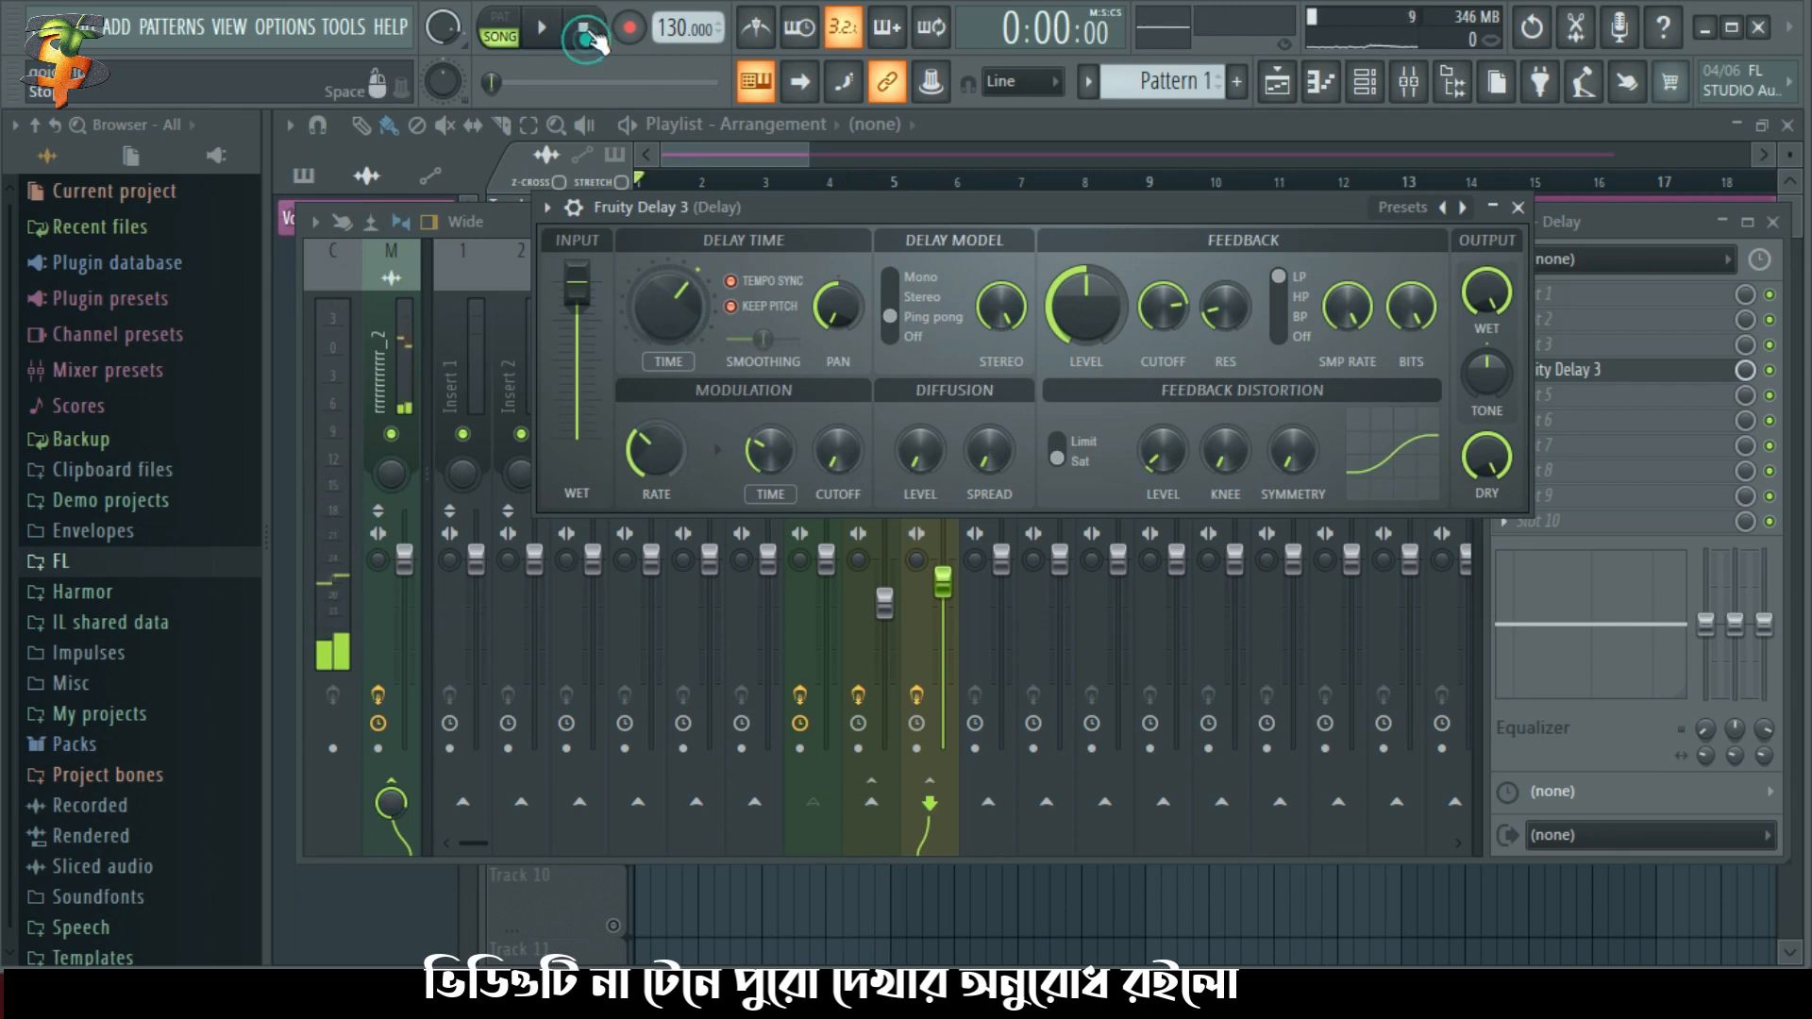
{"action": "key", "text": "space"}
{"action": "key", "text": "space"}
{"action": "left_click", "coordinate": [796, 145]}
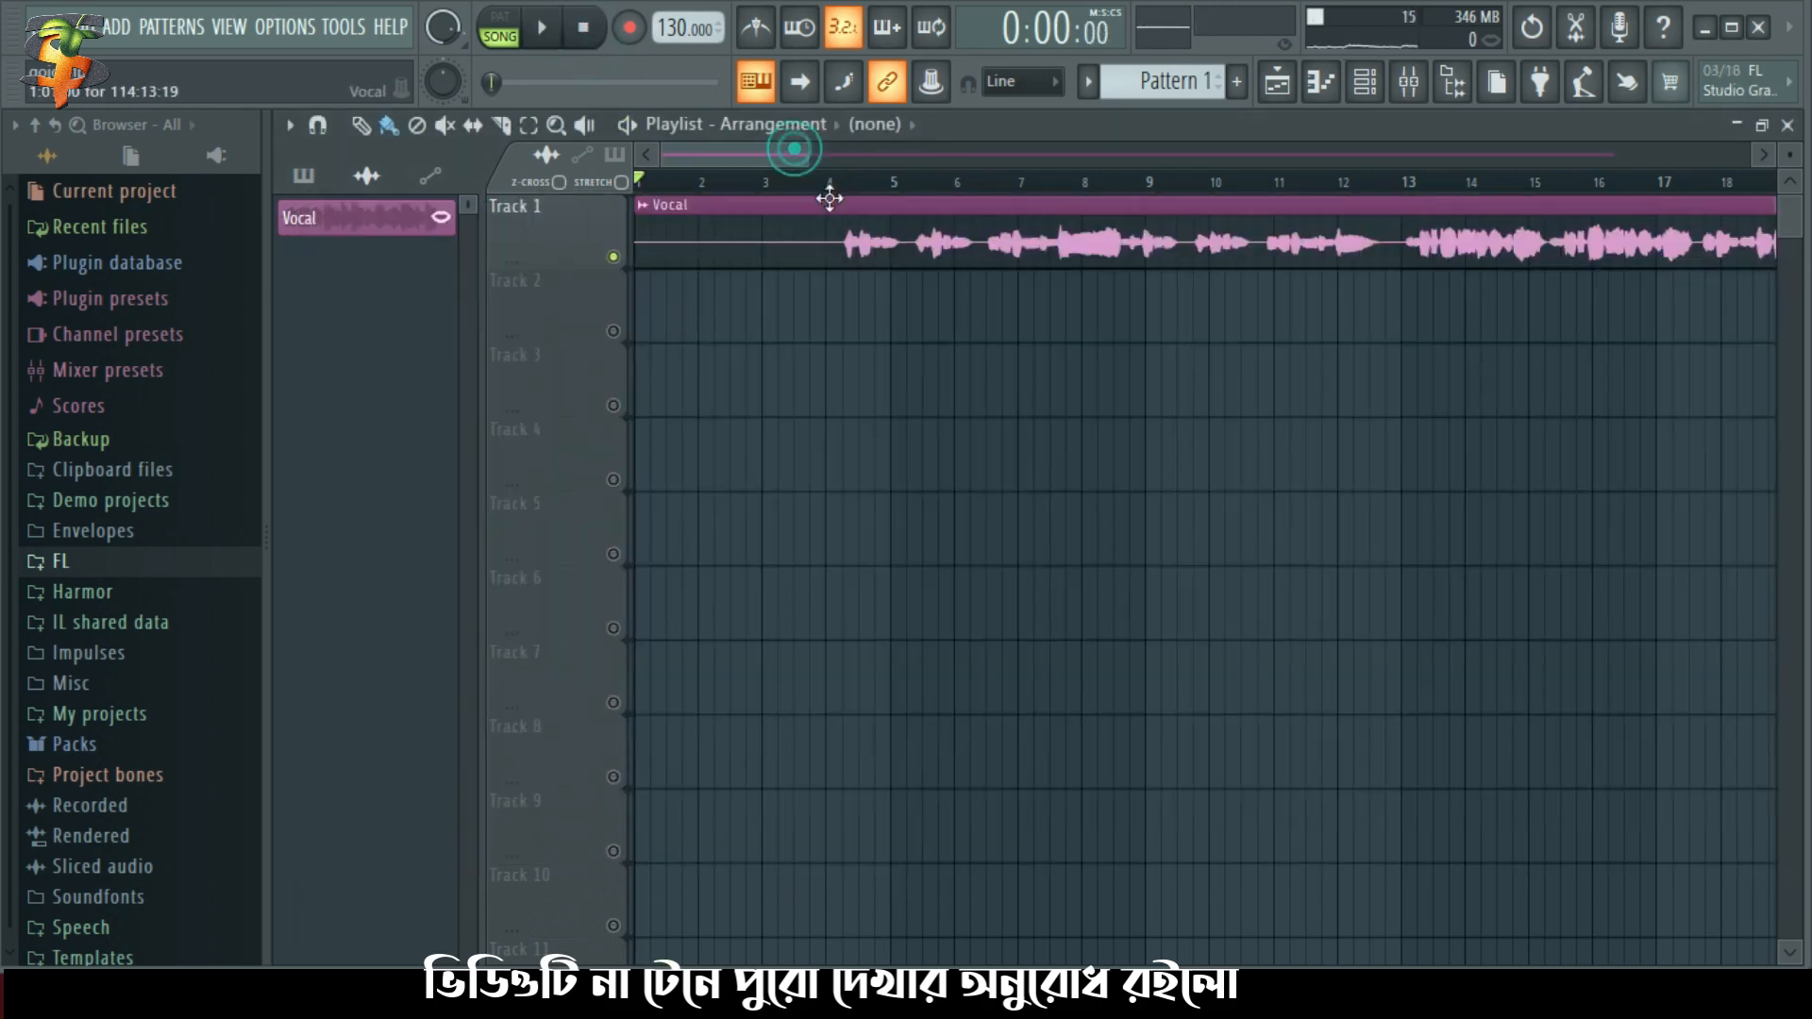
{"action": "left_click", "coordinate": [839, 181]}
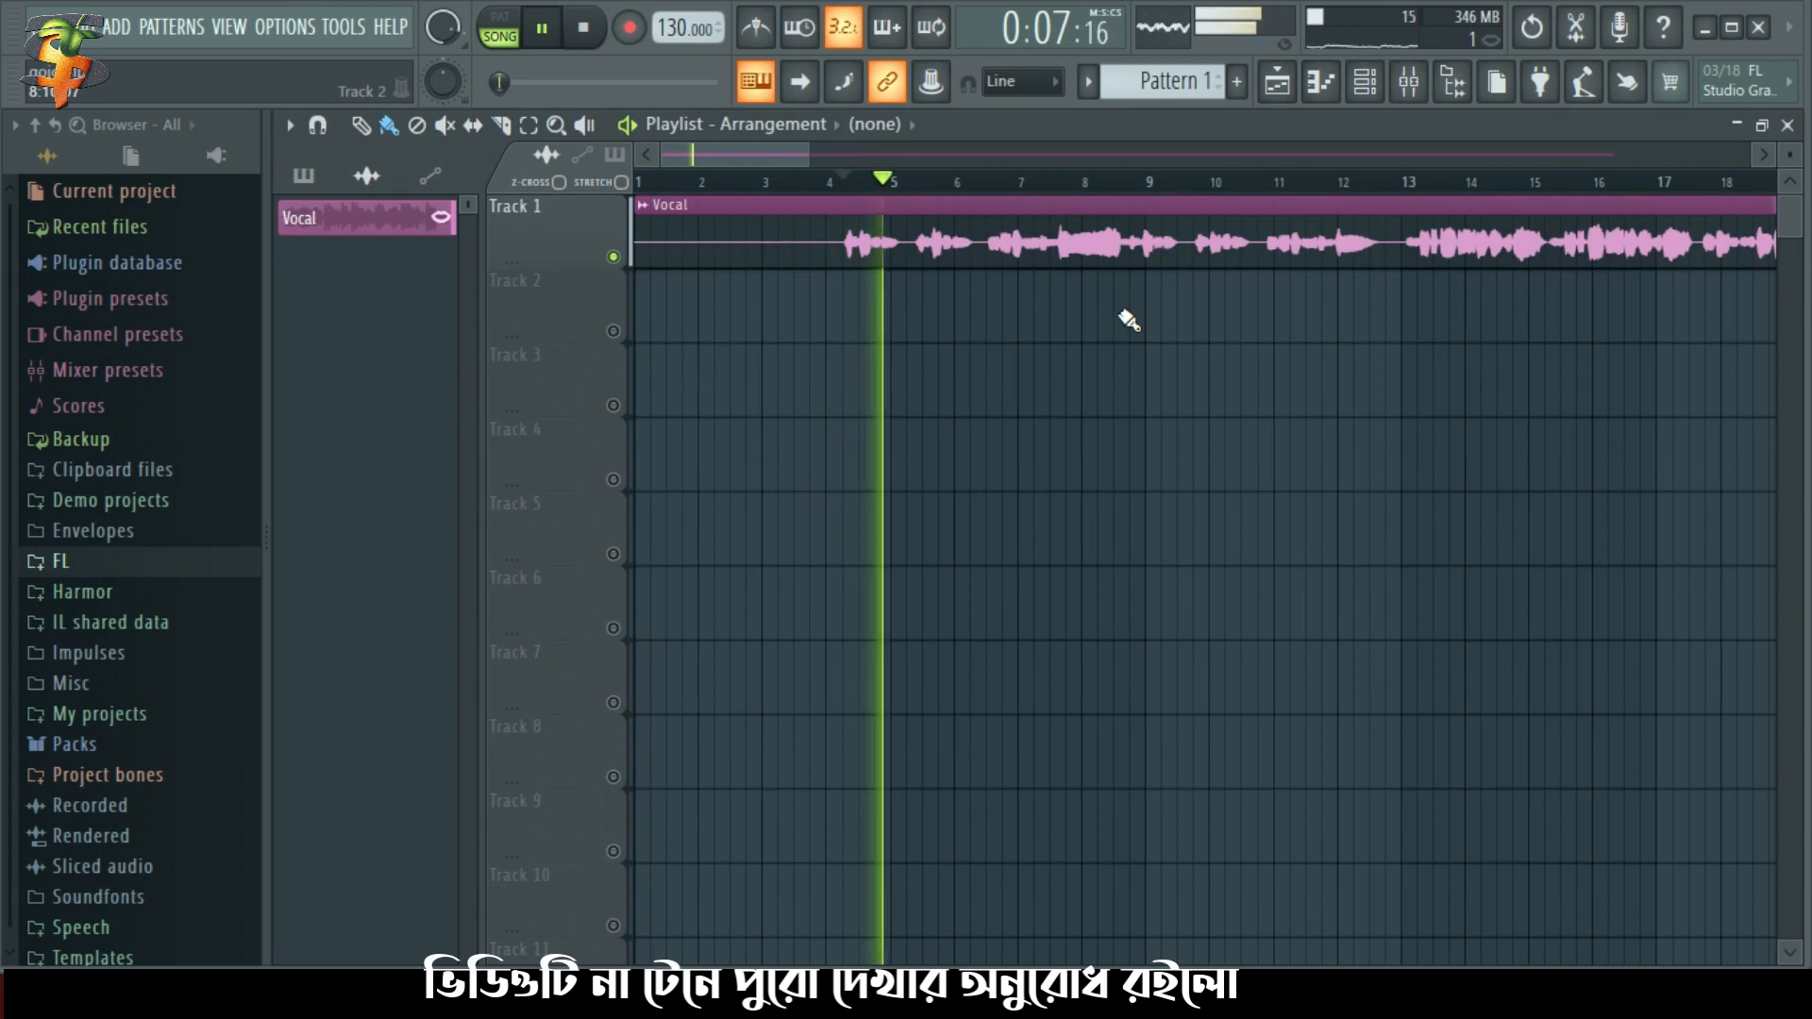
{"action": "left_click", "coordinate": [1408, 82]}
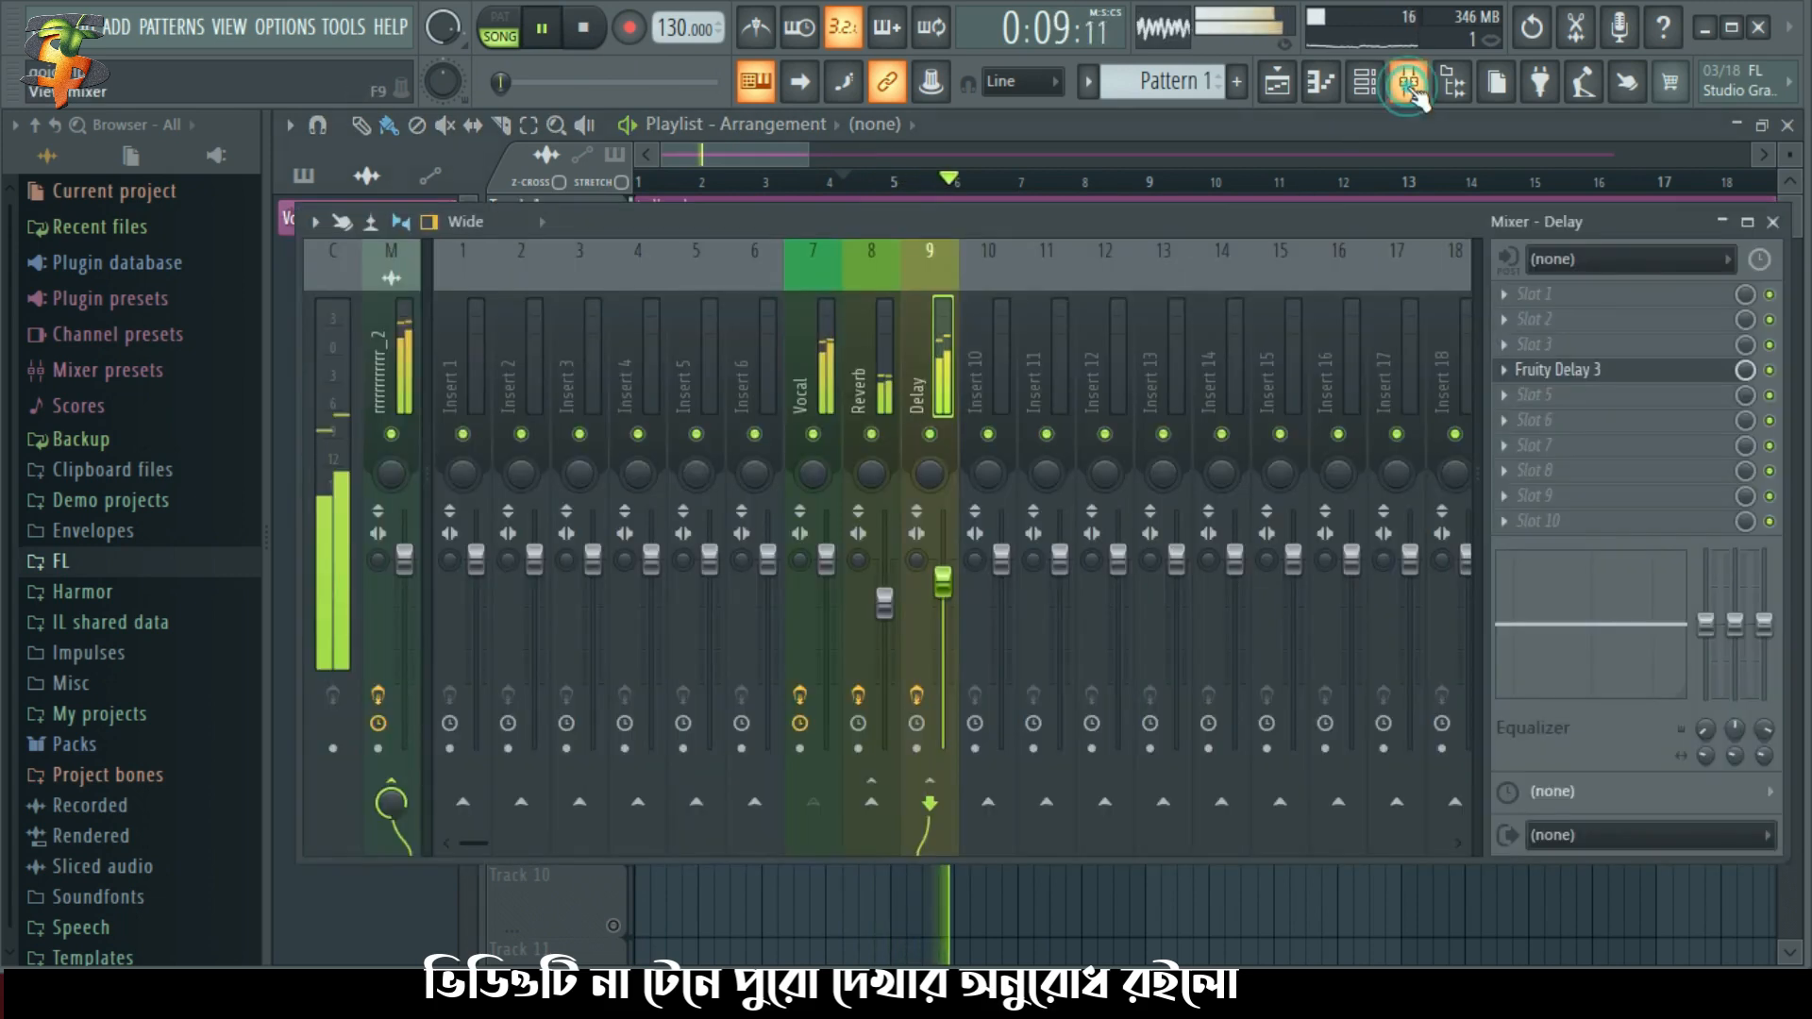
{"action": "key", "text": "space"}
Set the Fruity Delay 3 delay time to 8:0 and play the vocal from about bar 4
{"action": "left_click", "coordinate": [1578, 370]}
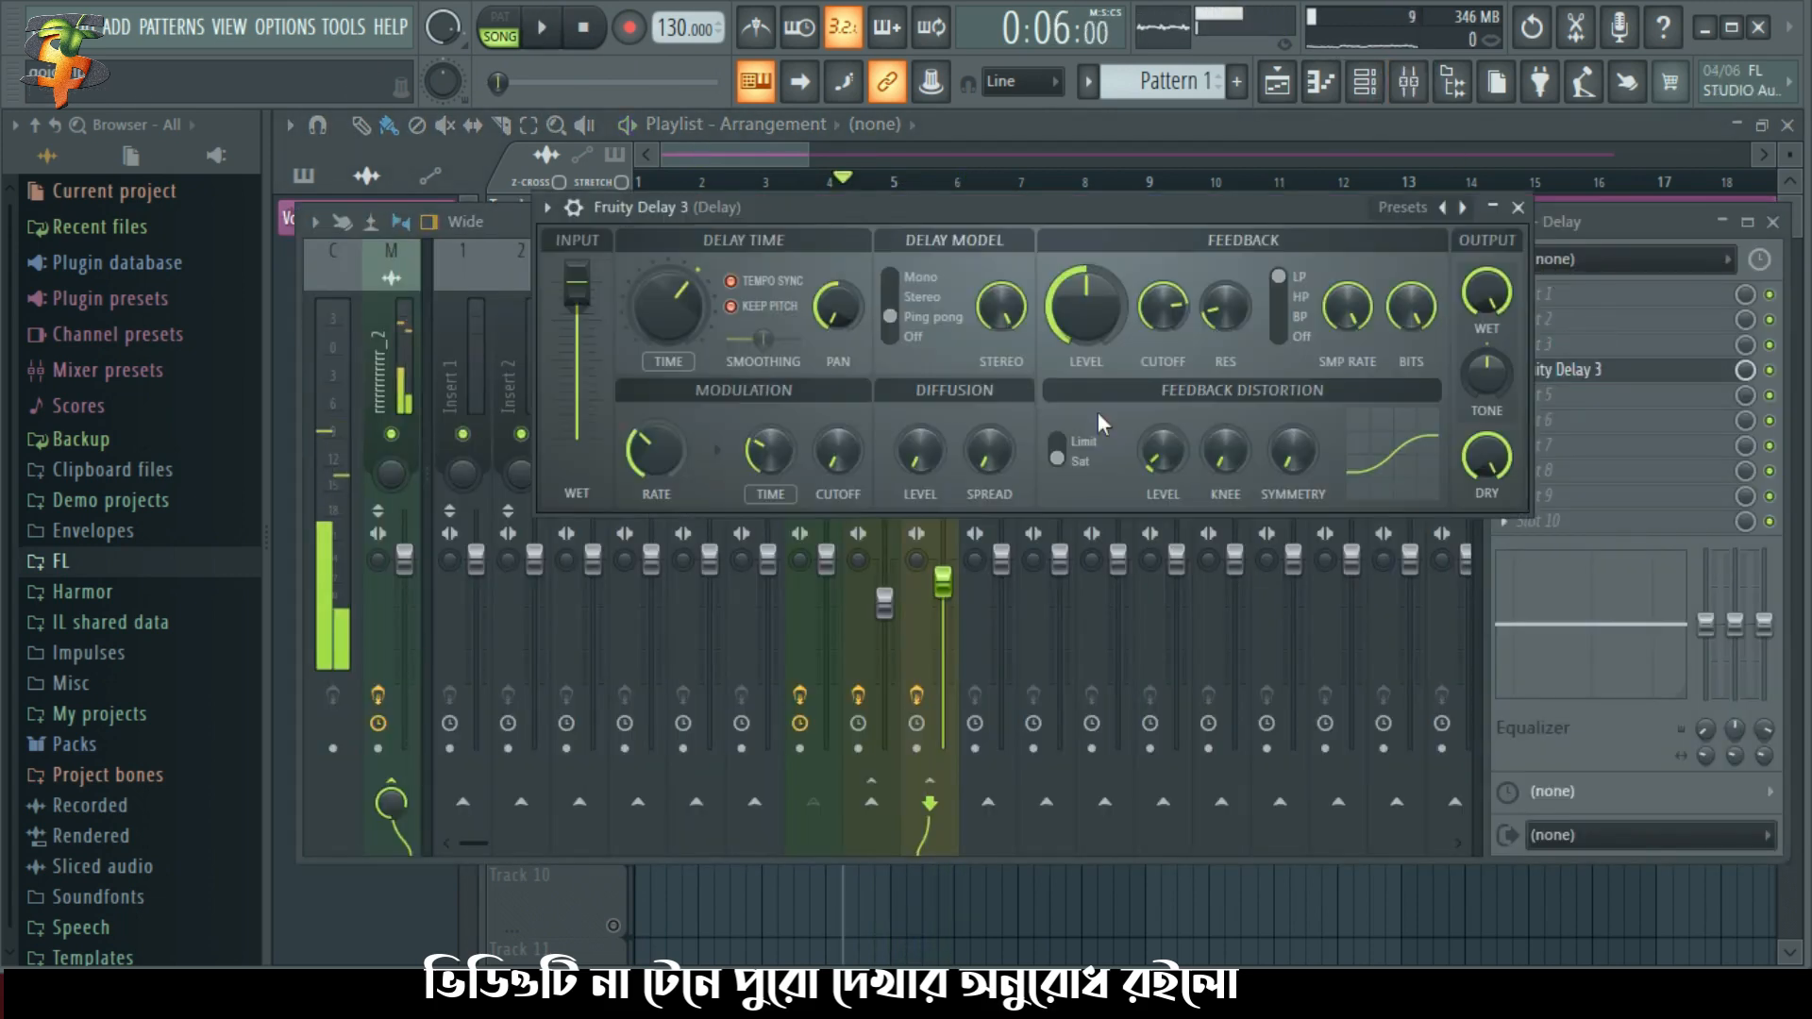
{"action": "left_click_drag", "start_coordinate": [659, 297], "coordinate": [659, 319]}
{"action": "left_click", "coordinate": [584, 28]}
{"action": "key", "text": "space"}
{"action": "key", "text": "space"}
{"action": "left_click", "coordinate": [774, 153]}
{"action": "left_click", "coordinate": [830, 177]}
{"action": "key", "text": "space"}
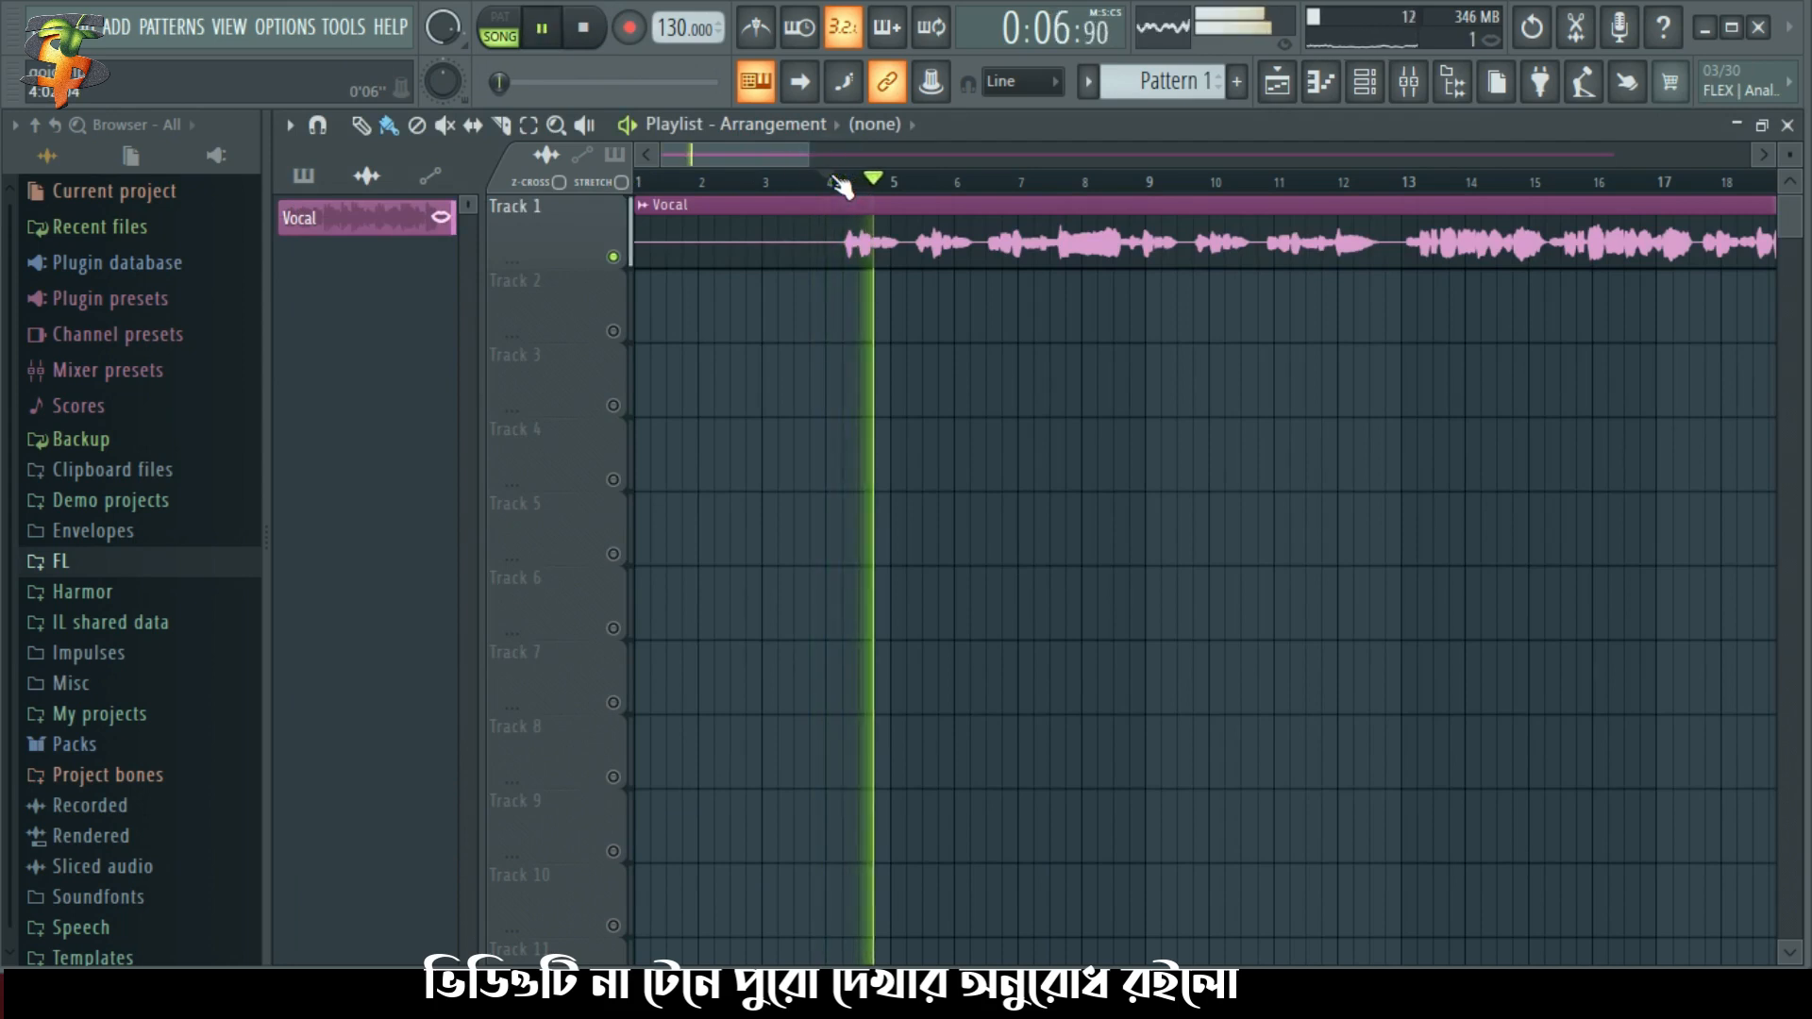
{"action": "key", "text": "space"}
Turn the Delay track's fader well down and play the vocal through about bar 9
{"action": "key", "text": "F9"}
{"action": "key", "text": "F9"}
{"action": "left_click", "coordinate": [1408, 82]}
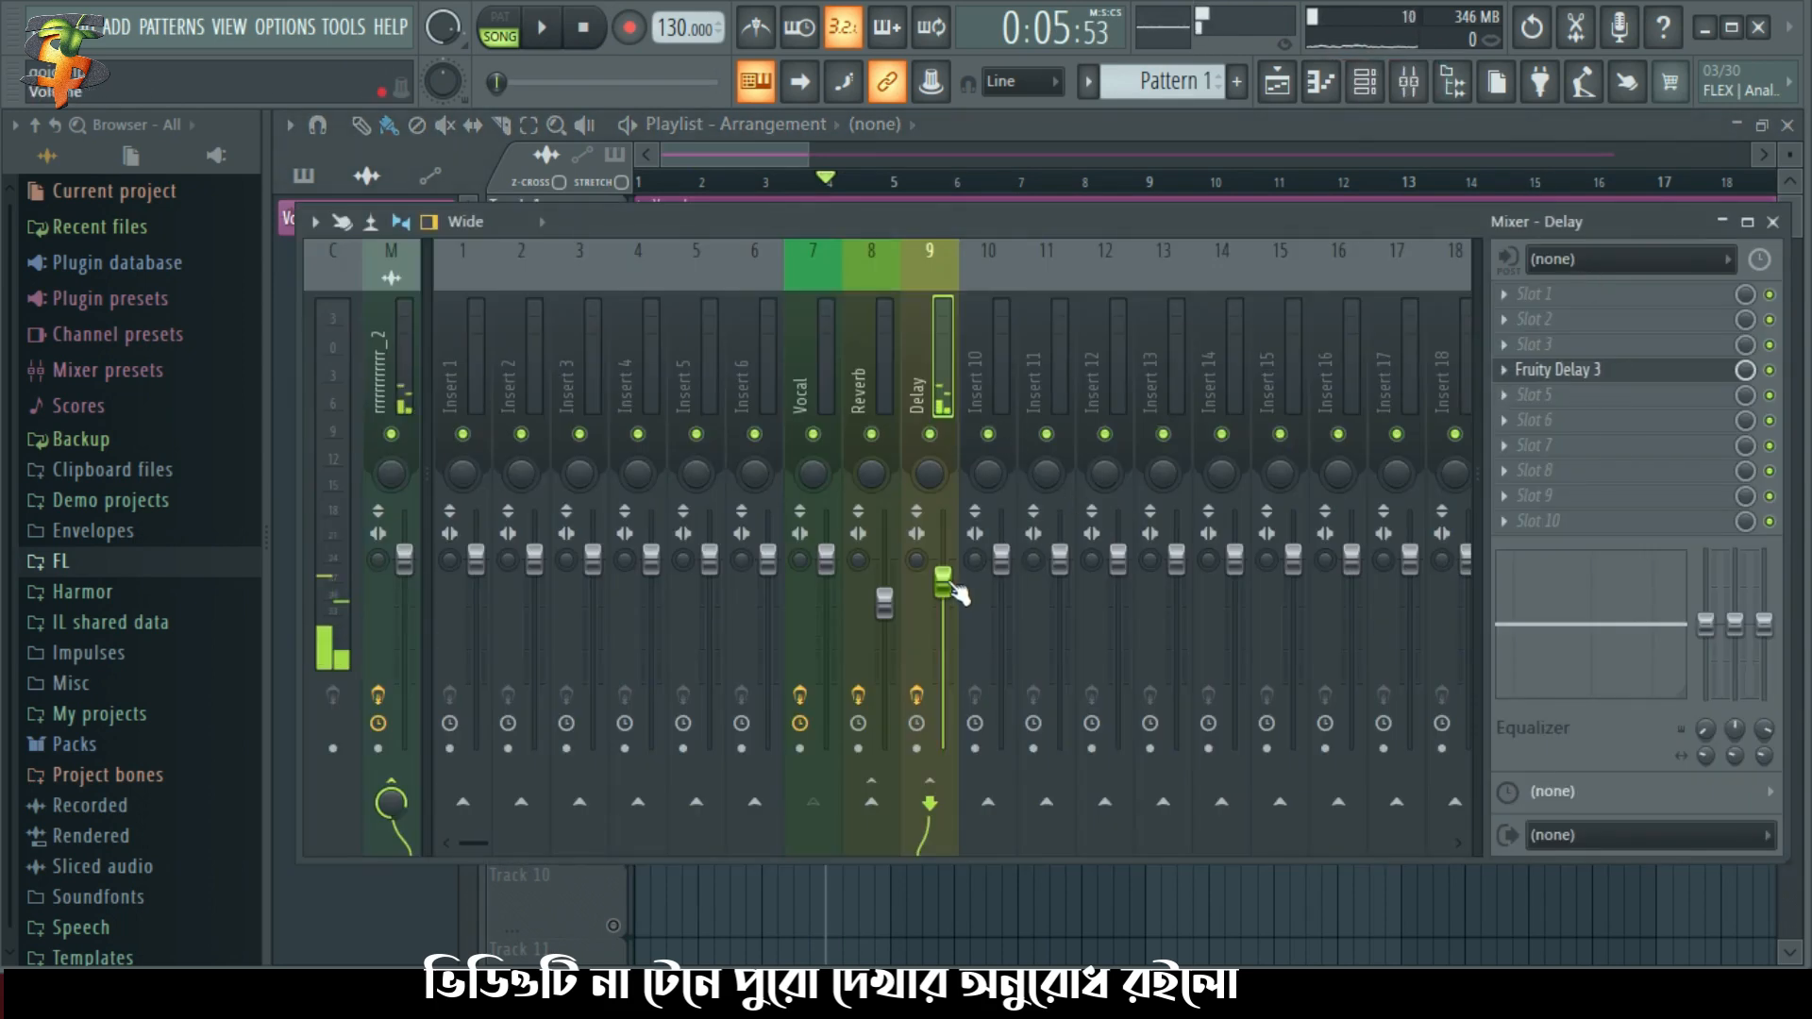
{"action": "left_click_drag", "start_coordinate": [955, 590], "coordinate": [955, 681]}
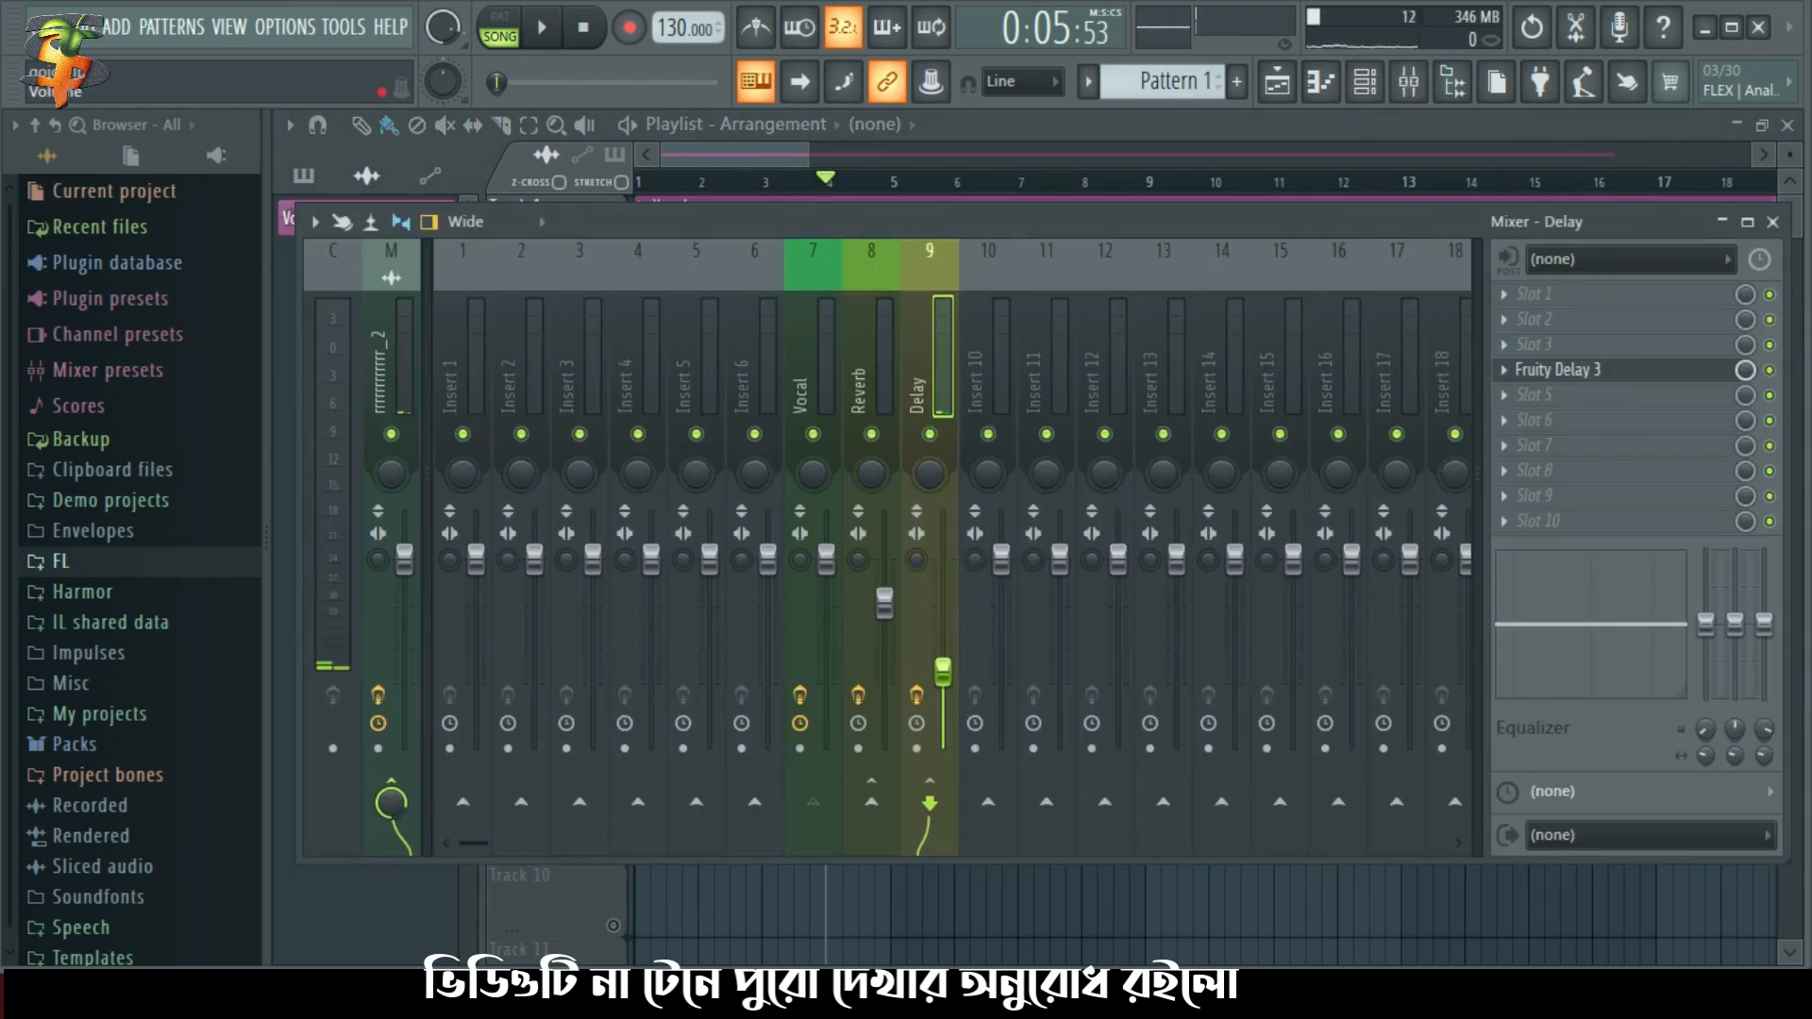
{"action": "left_click", "coordinate": [794, 159]}
{"action": "key", "text": "space"}
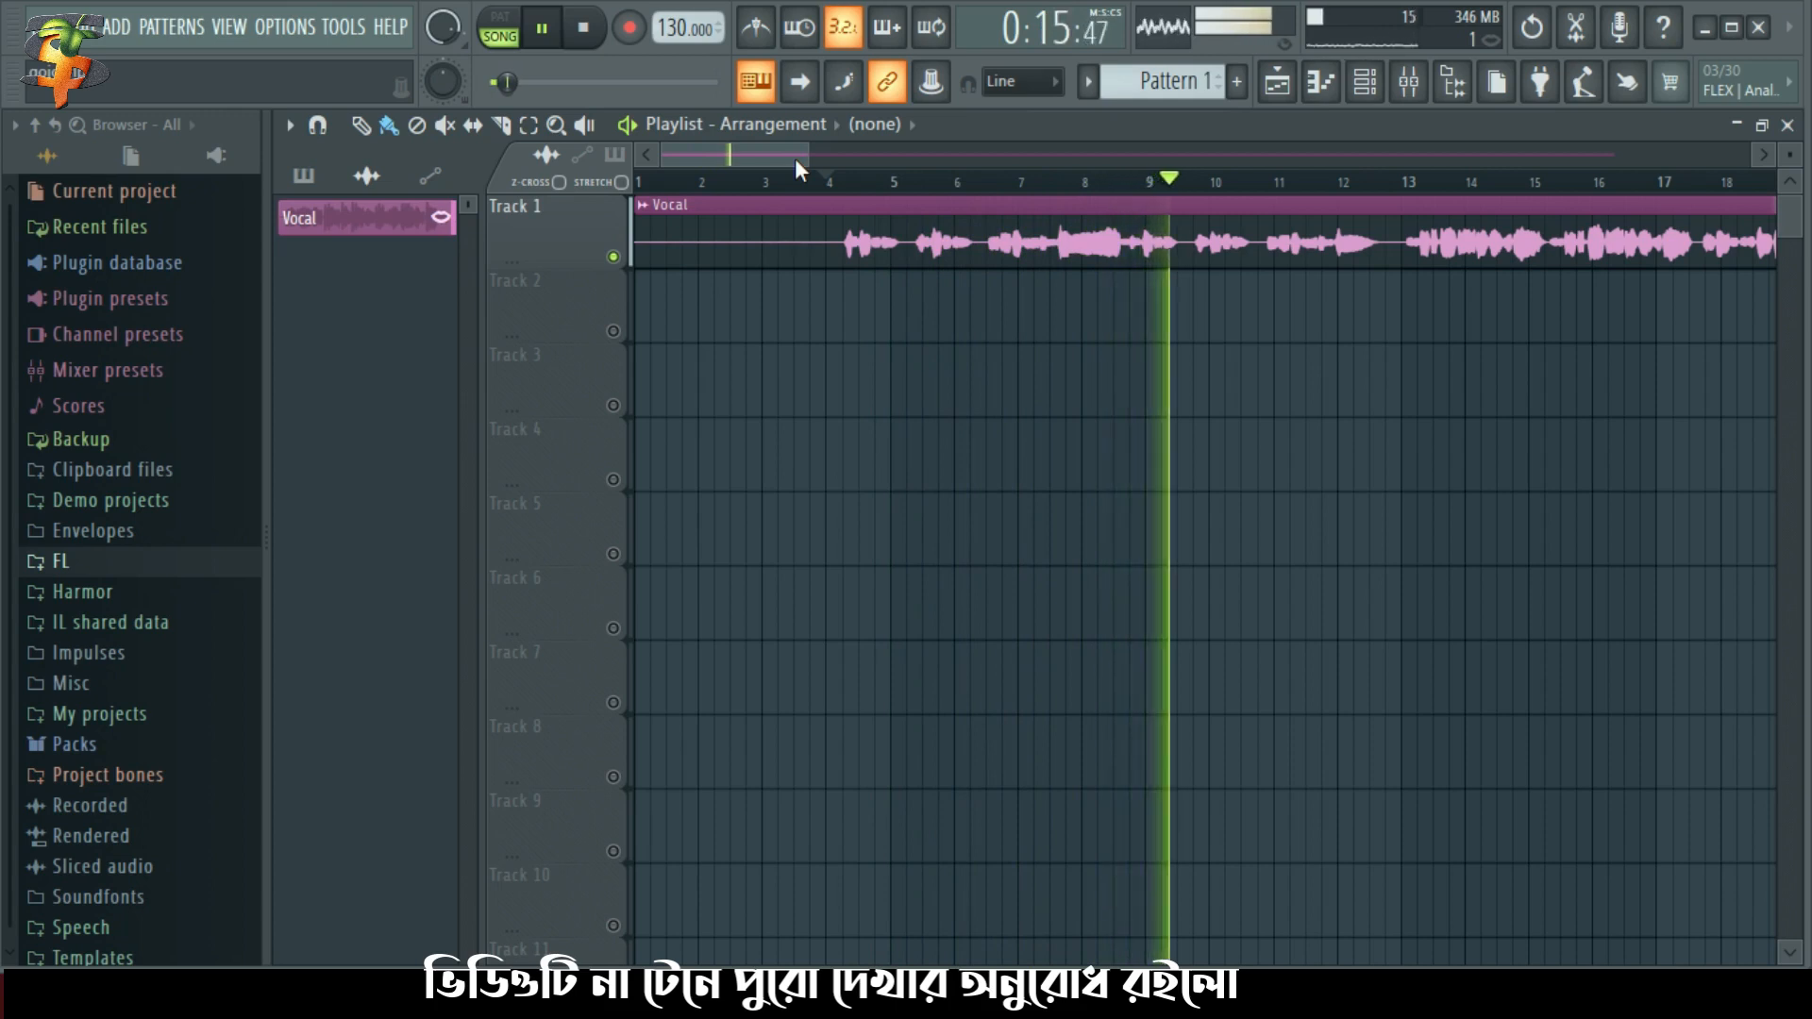
{"action": "key", "text": "space"}
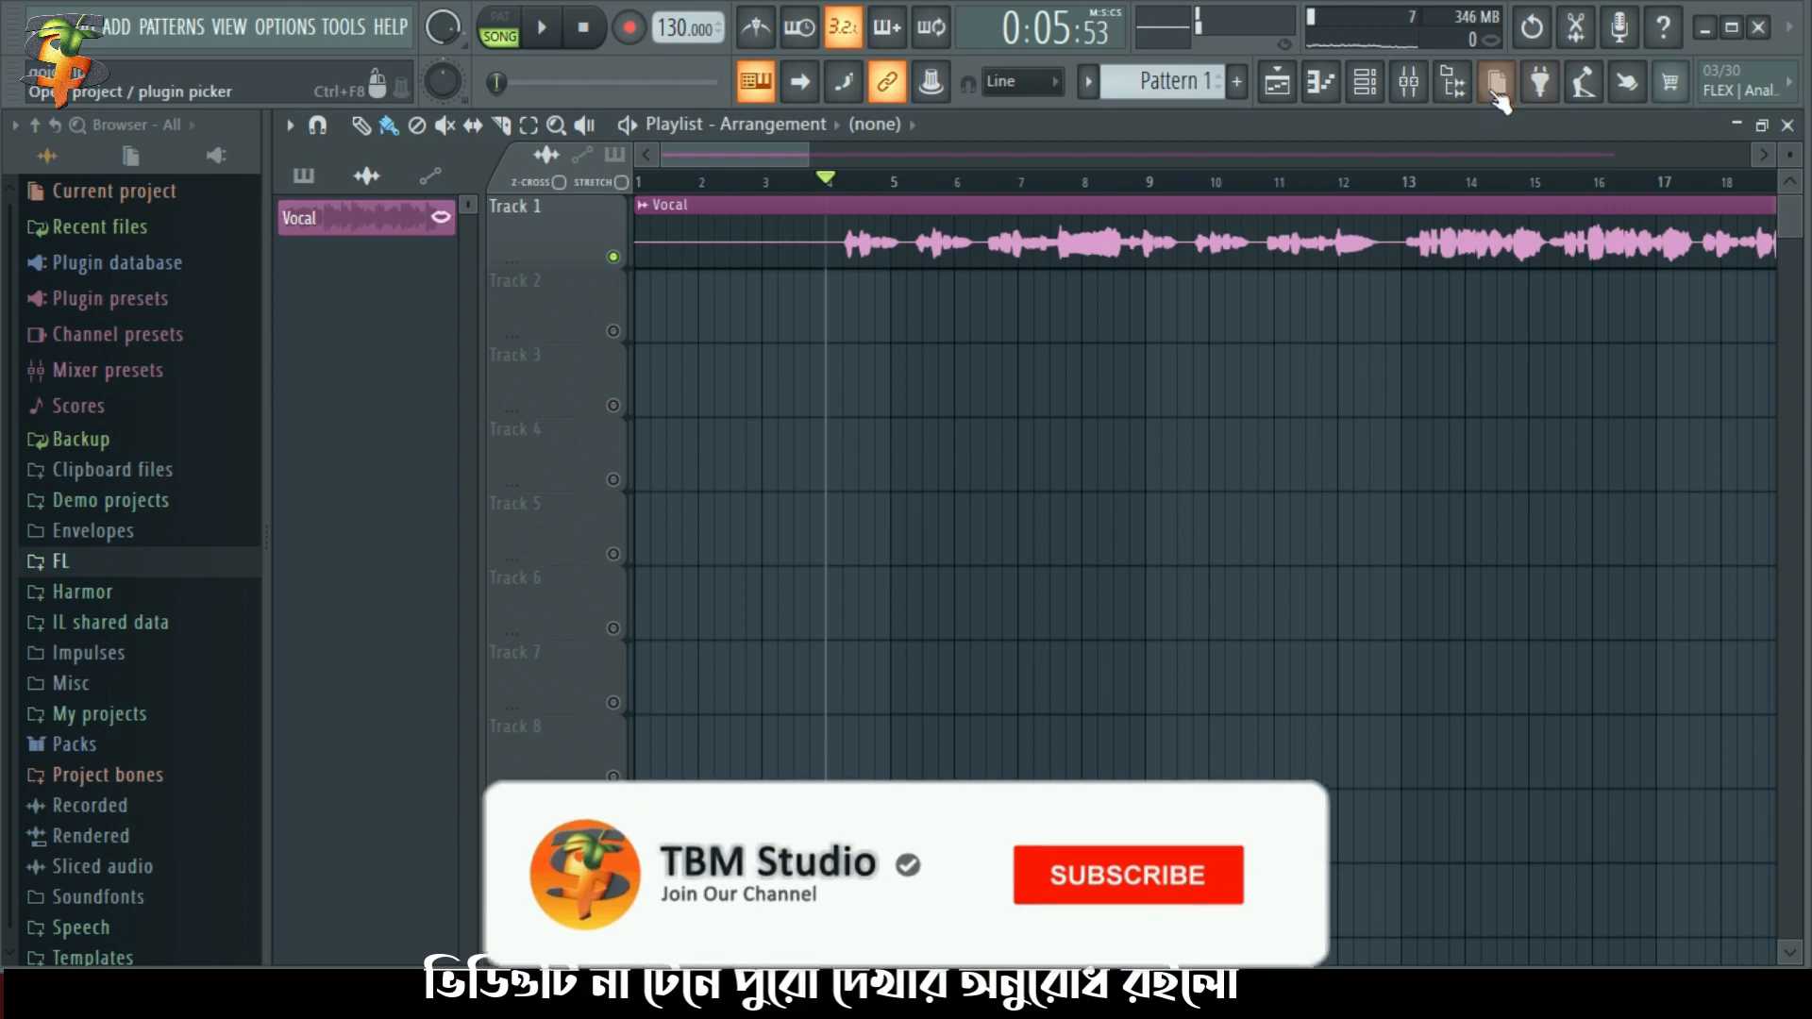
Lower the input wet level of the Delay track's Fruity Delay 3 slightly and close the plugin
{"action": "left_click", "coordinate": [1406, 81]}
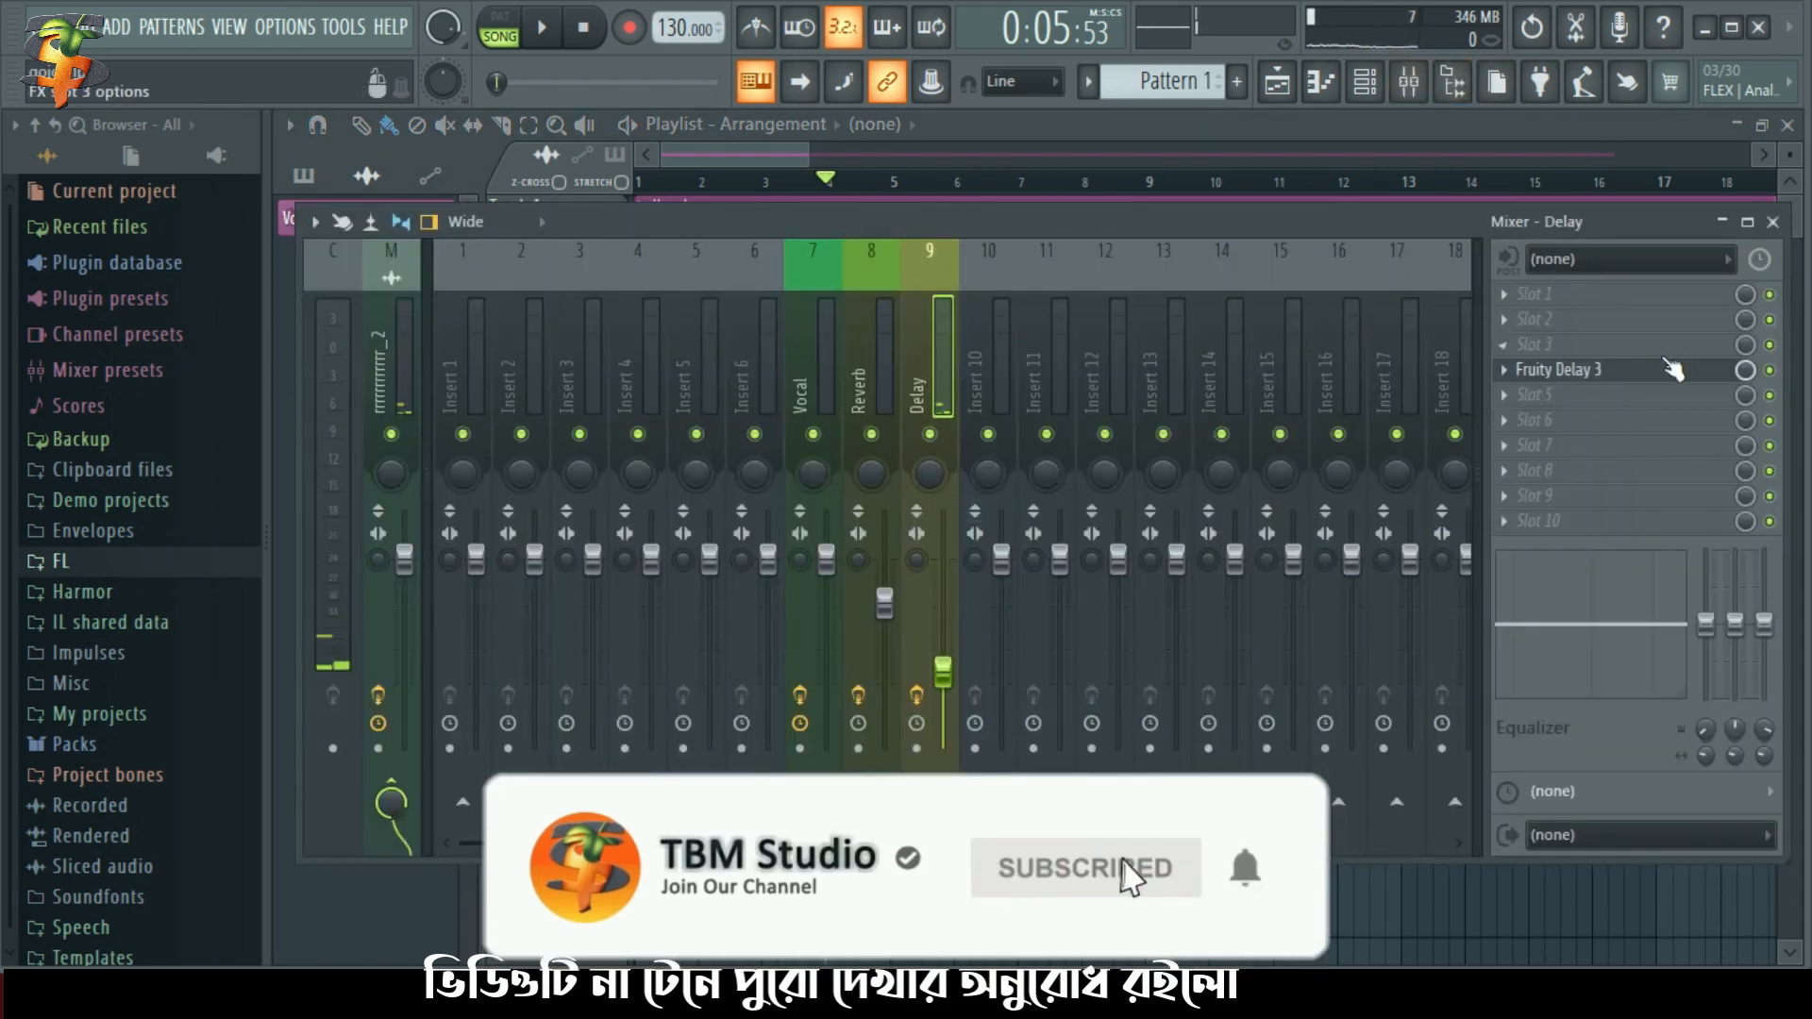
{"action": "left_click", "coordinate": [1613, 392]}
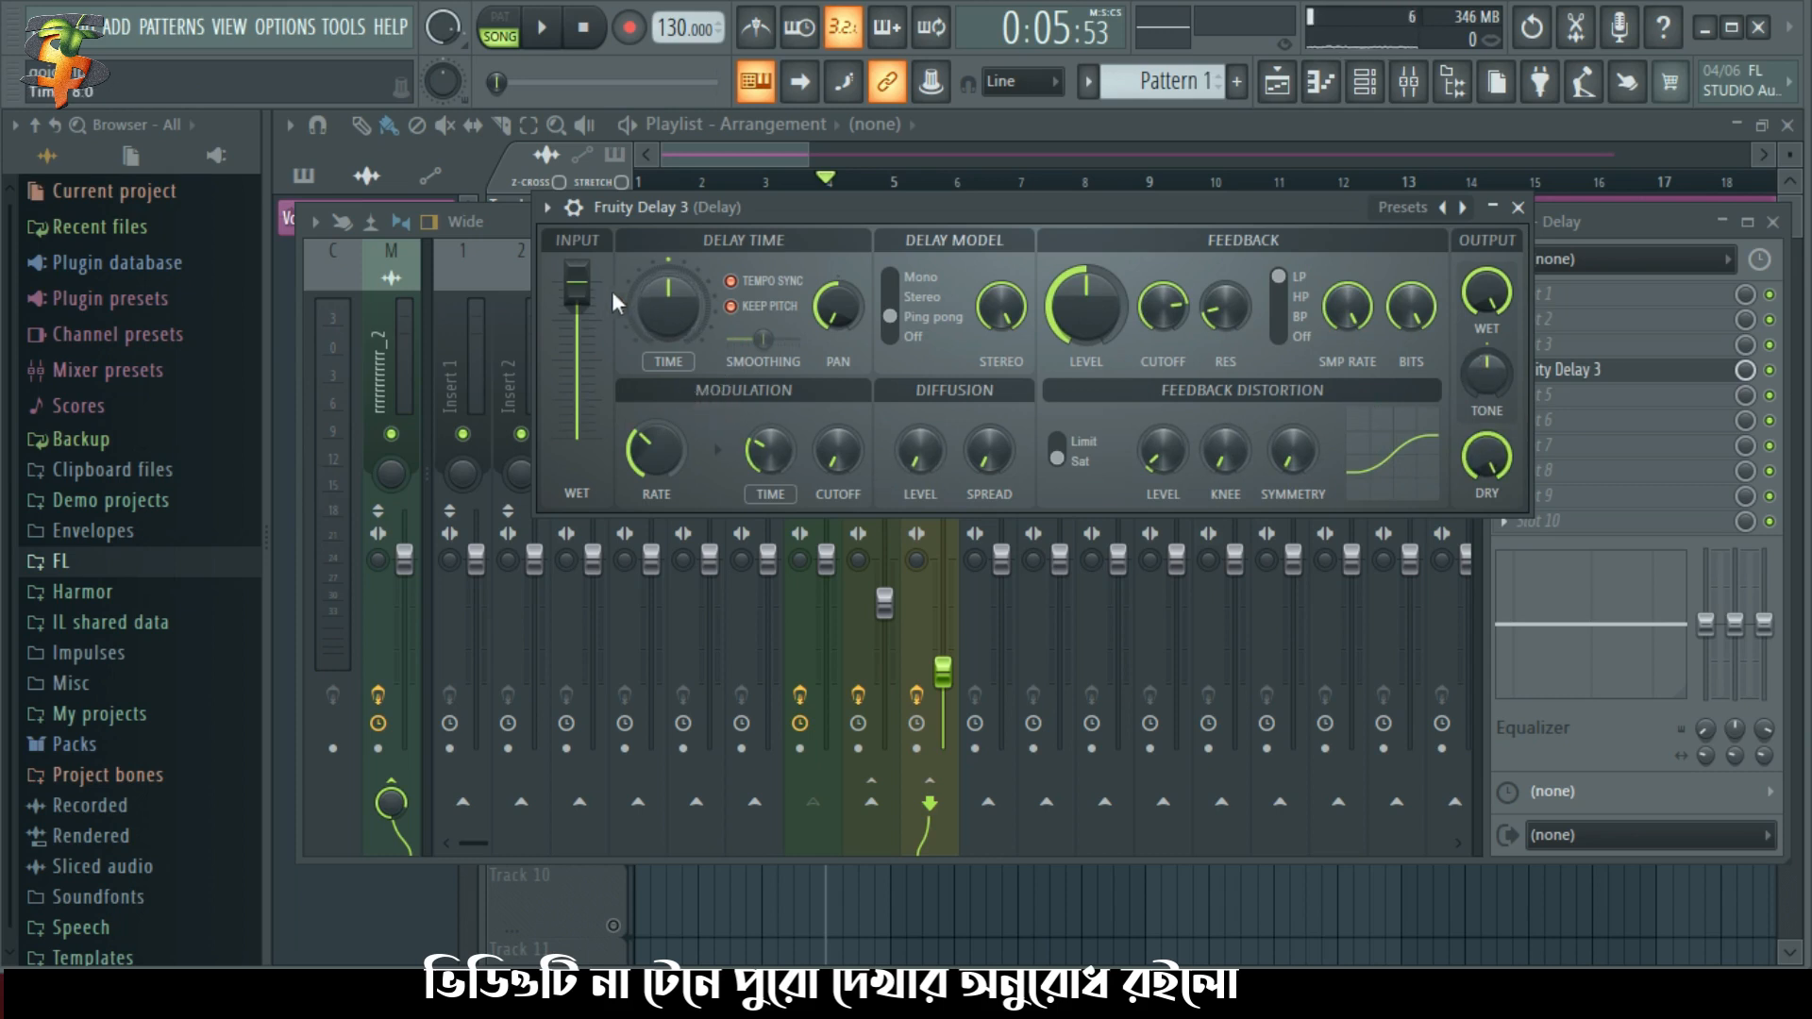
{"action": "left_click_drag", "start_coordinate": [593, 313], "coordinate": [592, 351]}
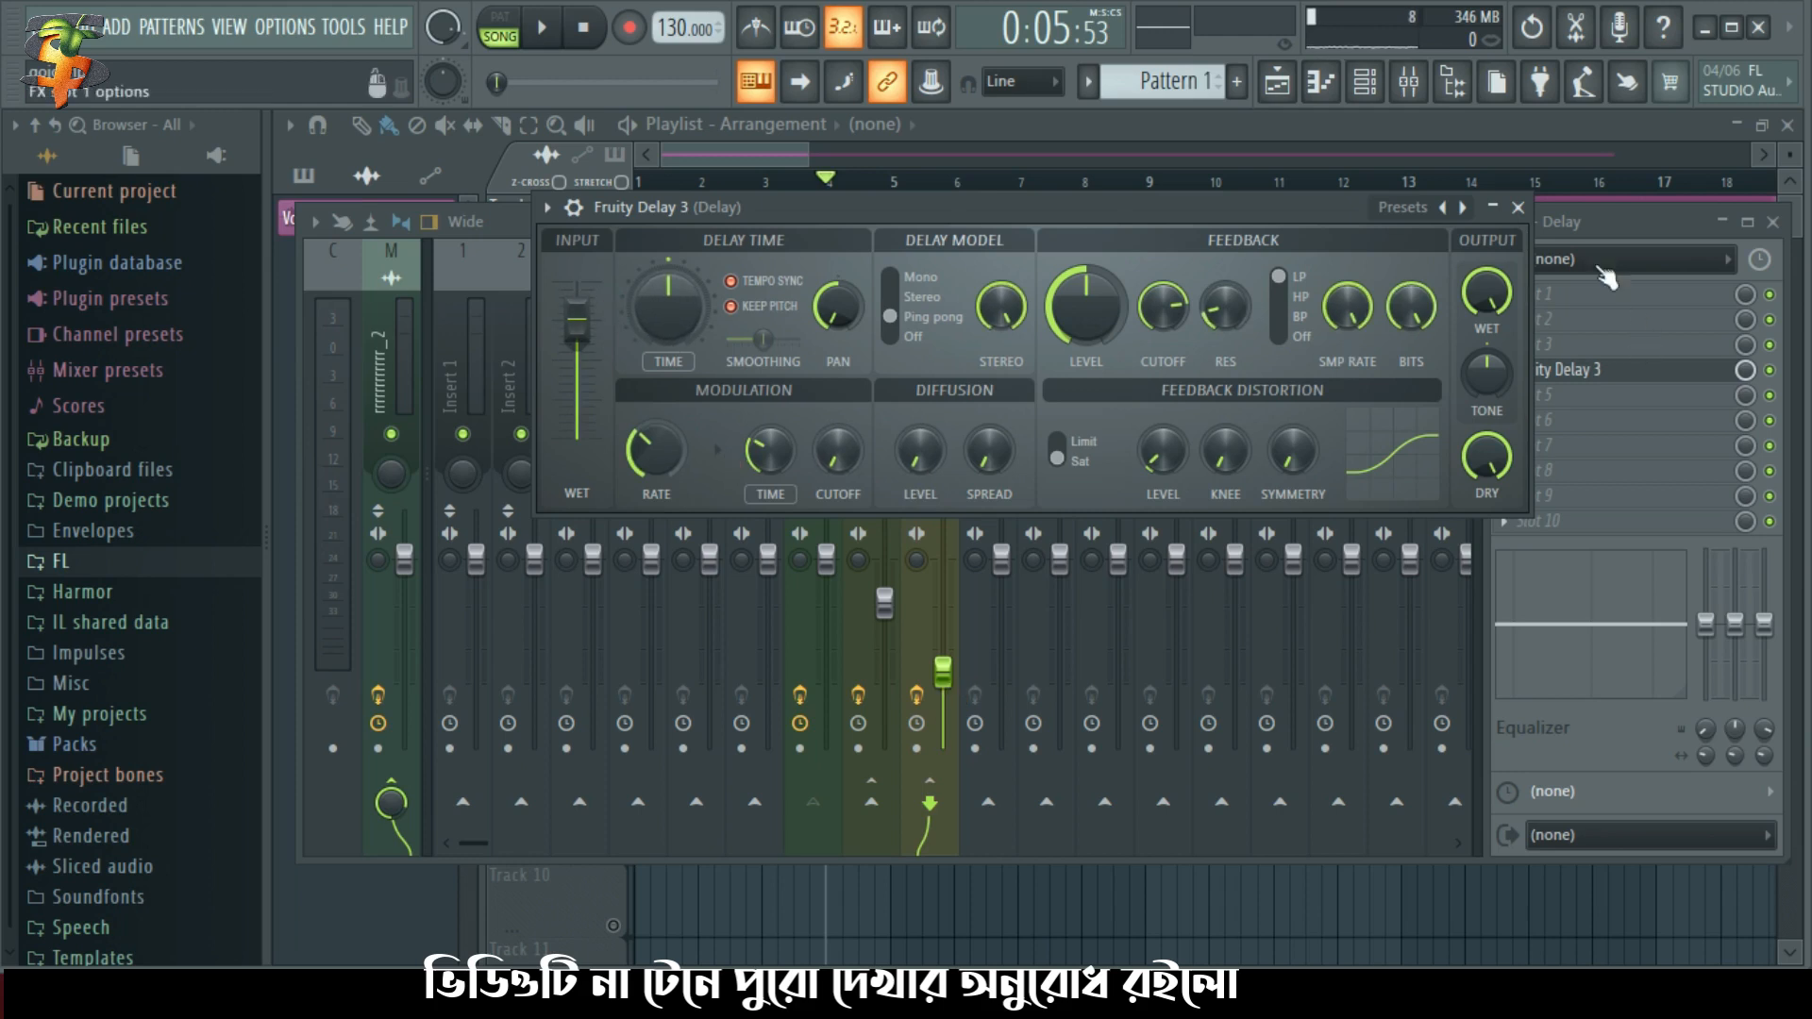
{"action": "left_click", "coordinate": [1517, 207]}
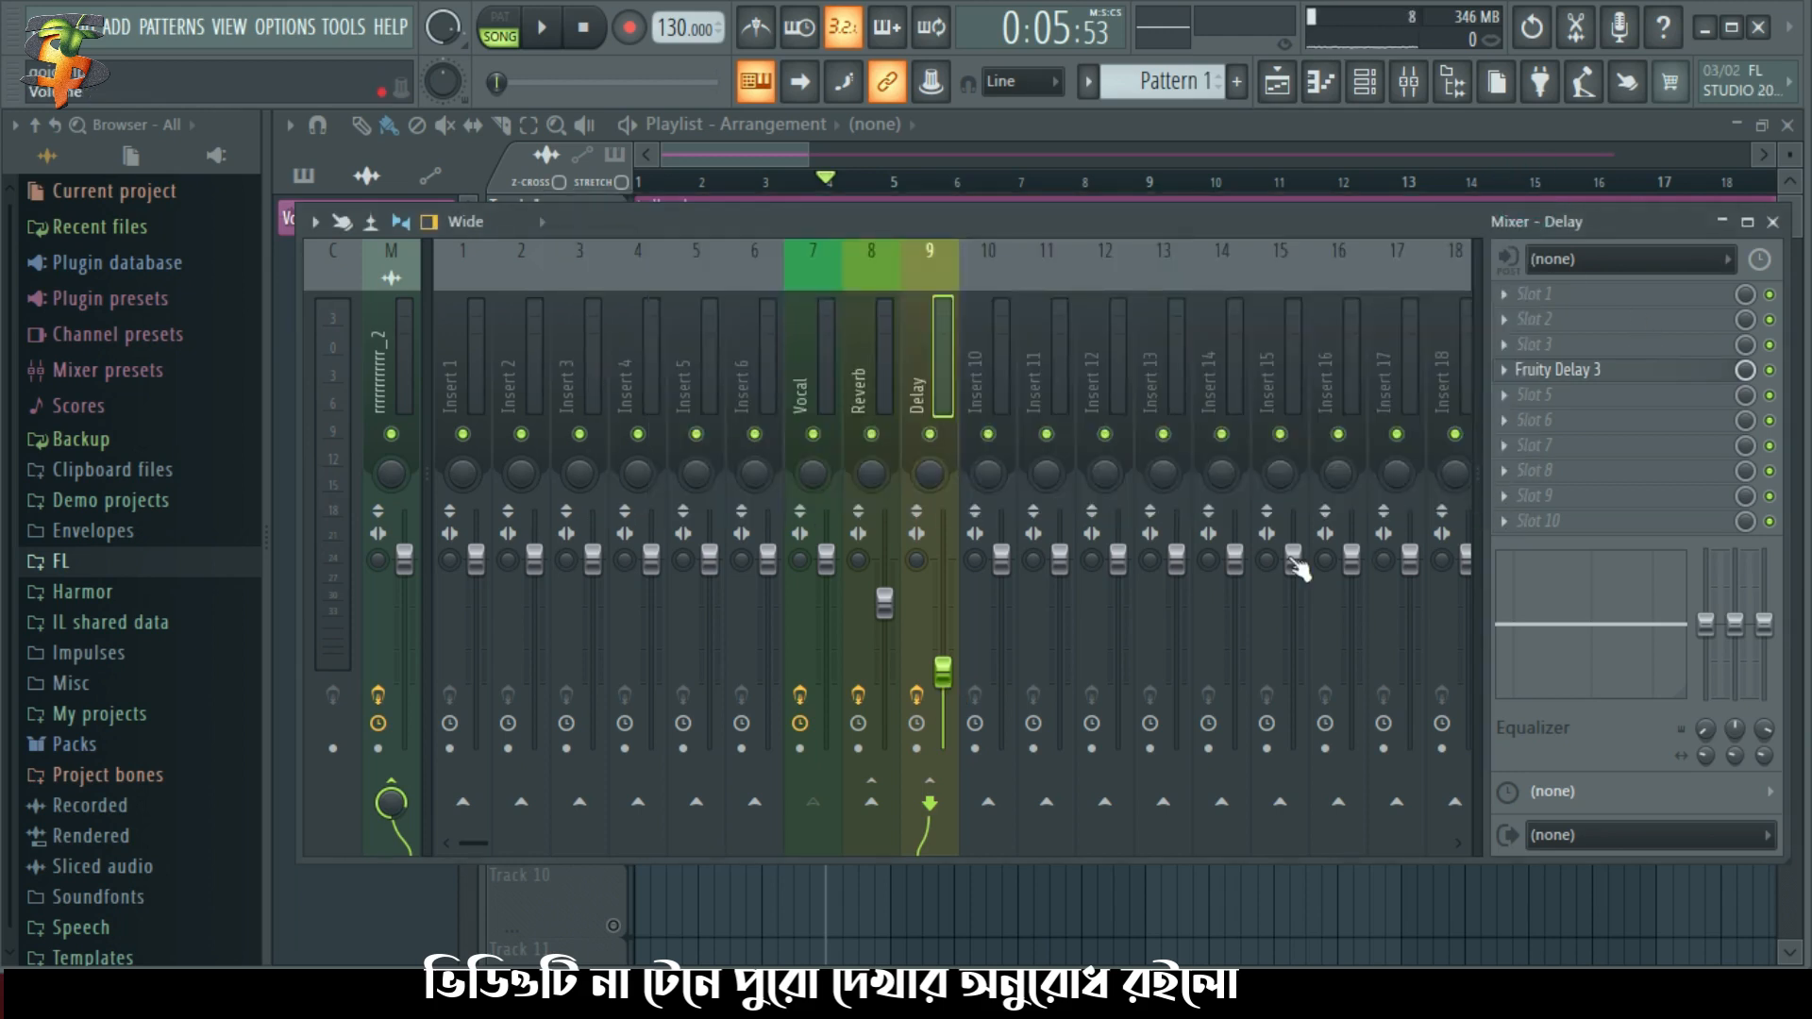